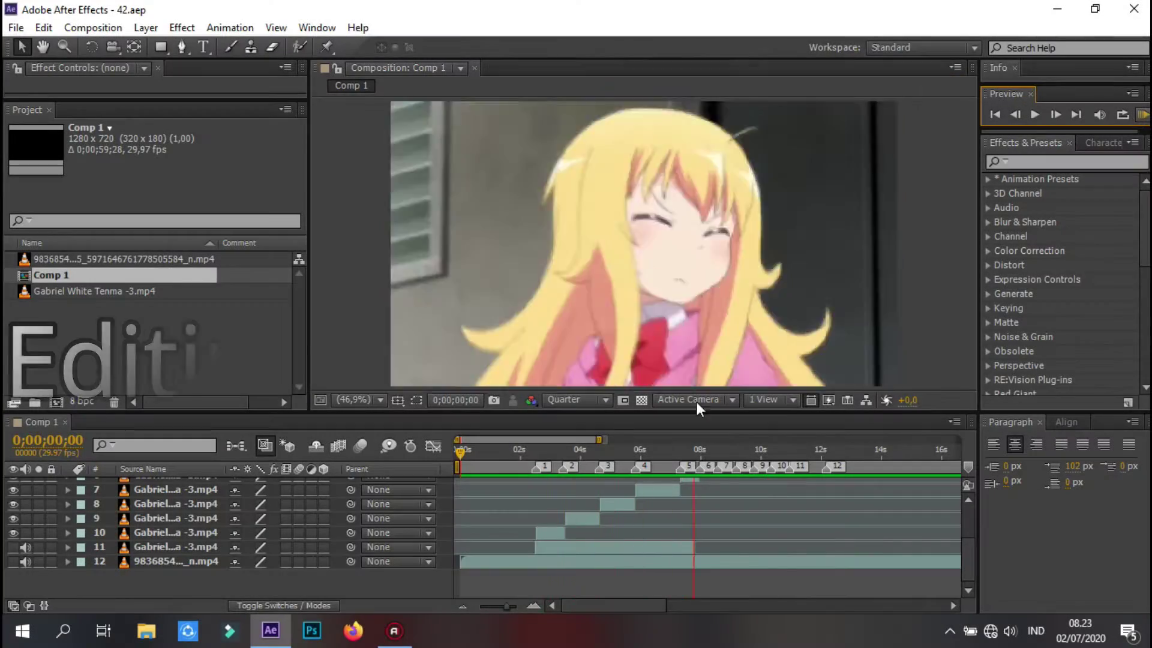
Keyframe the clips' Opacity down to 0% at their ends, starting with clip 8
key("equal")
left_click(691, 564)
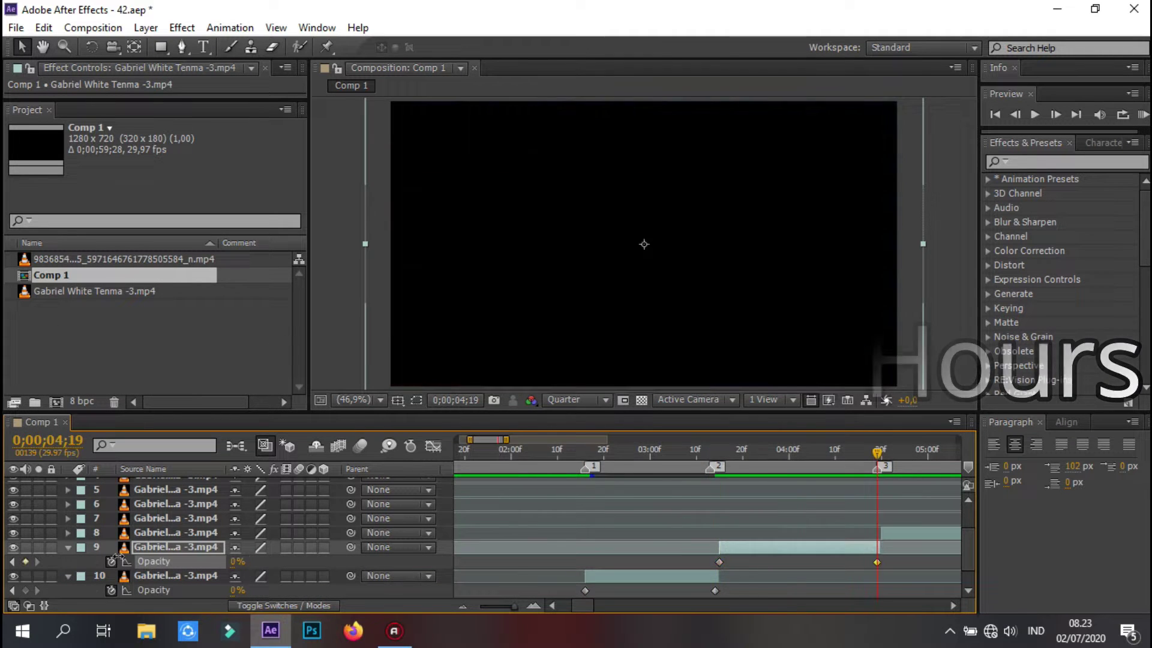
left_click(303, 532)
type("t")
type("0")
key("Return")
left_click(1142, 115)
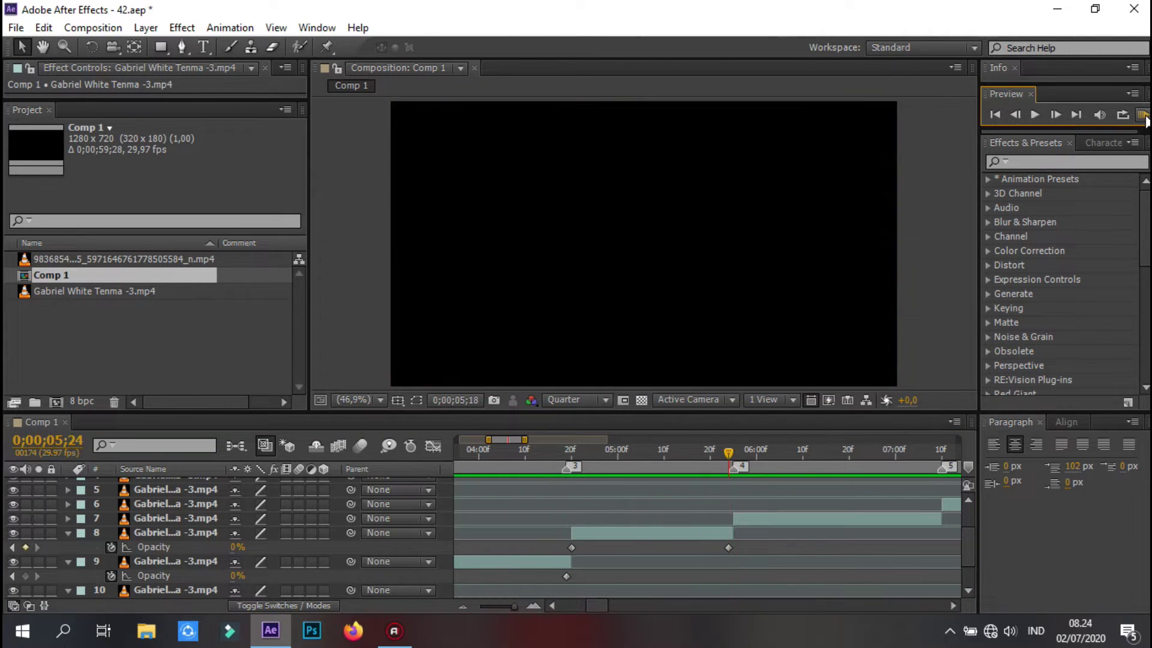
Add a Null 1 layer above the clip
right_click(78, 551)
mouse_move(103, 367)
left_click(386, 465)
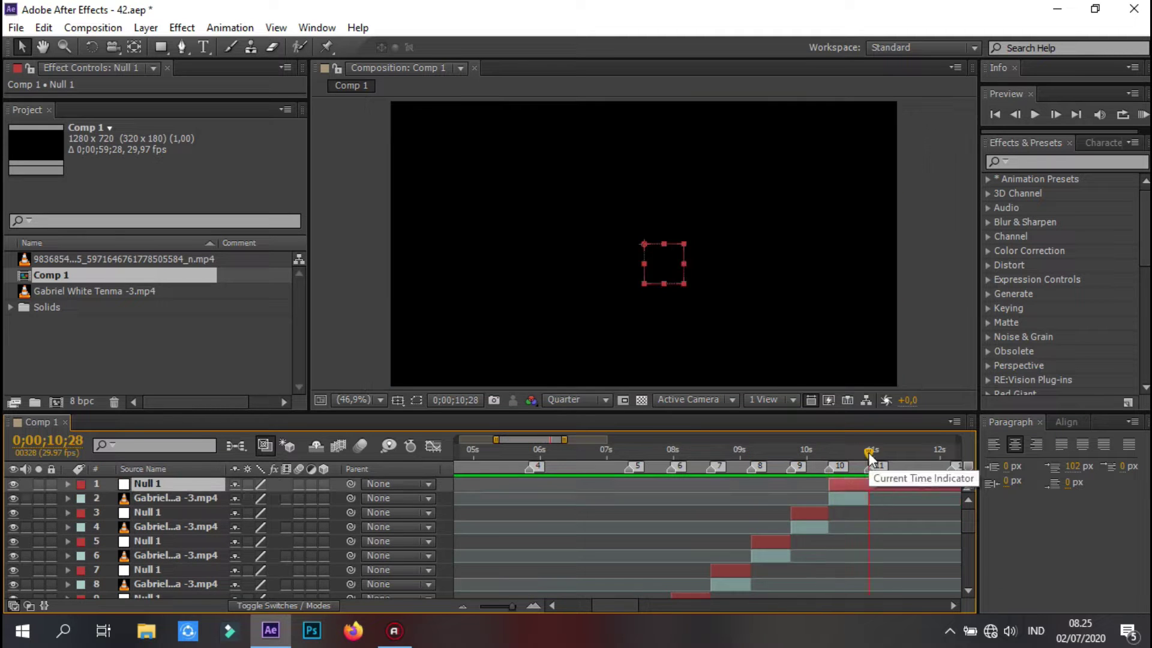
Preview the comp, enable time remapping on clip 8, and select the Null above clip 20
left_click(1143, 114)
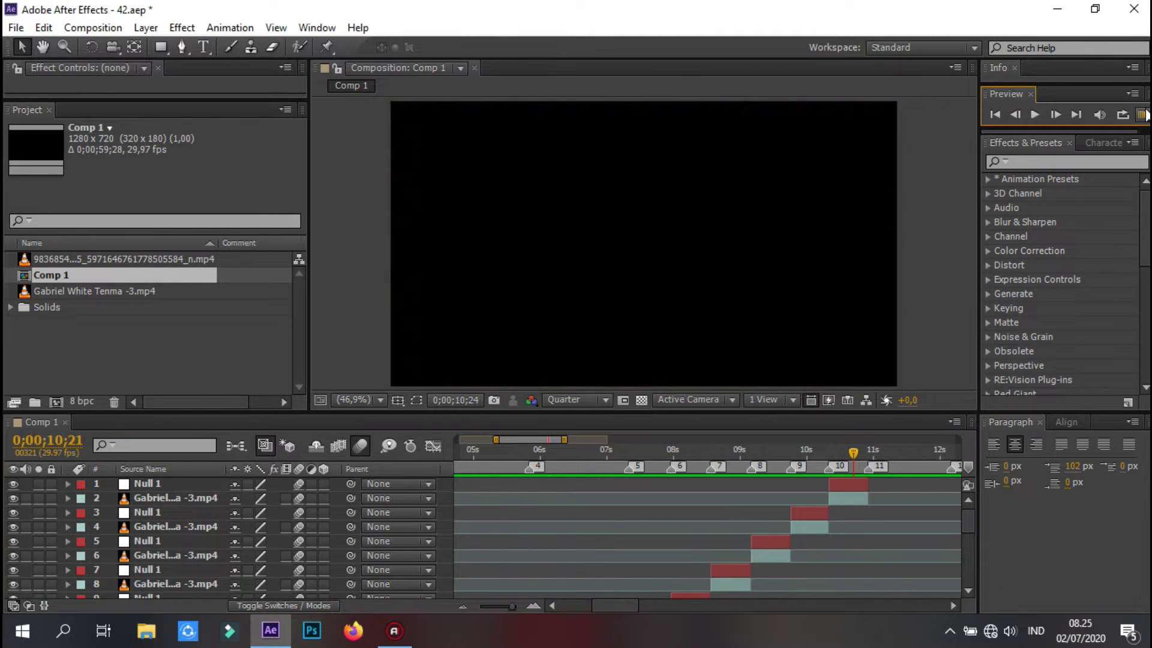
left_click(780, 580)
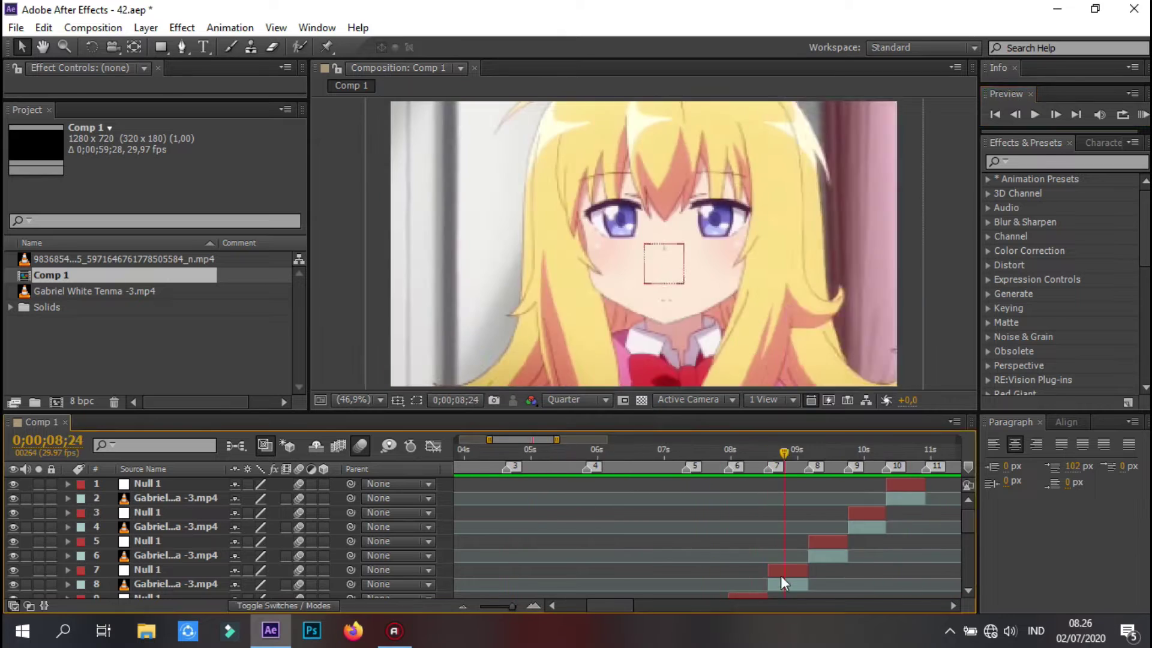
right_click(664, 584)
left_click(594, 134)
left_click(1143, 114)
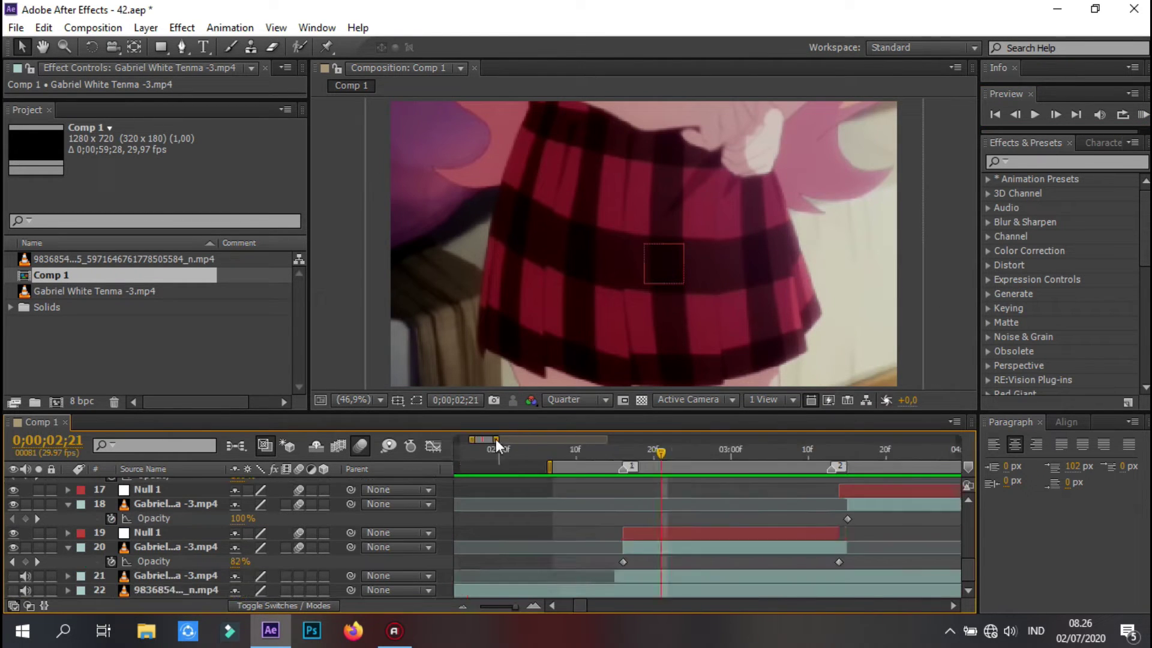
left_click(524, 531)
Easy Ease layer 20's rotation keyframes, shift the last one later, and preview the shake
right_click(507, 547)
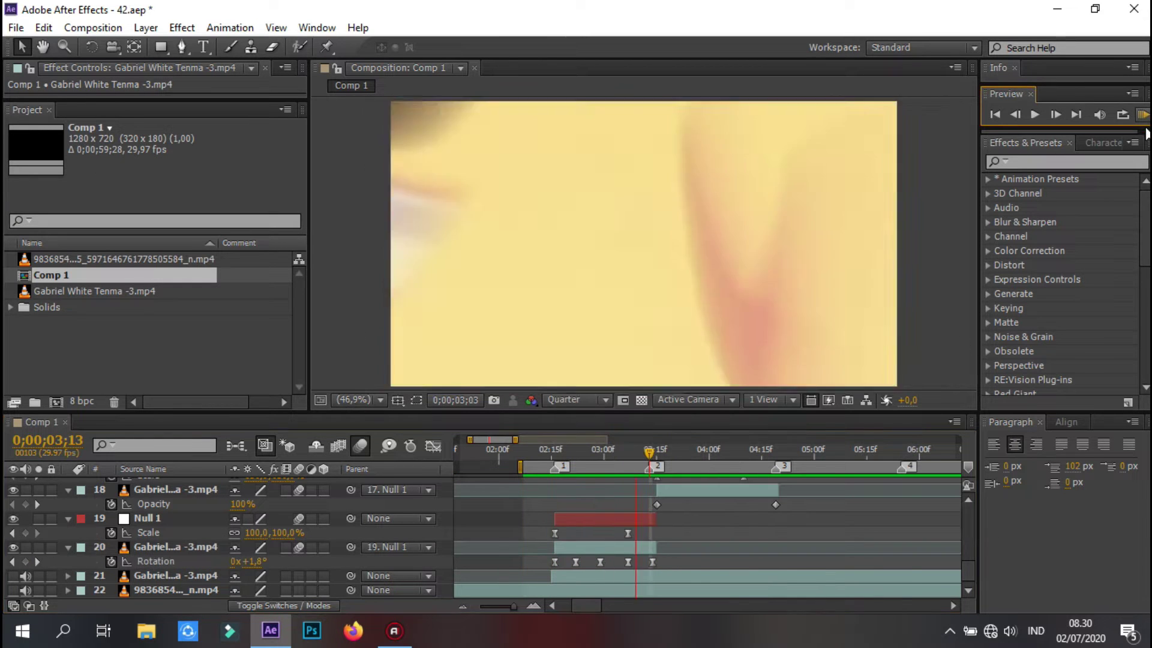
left_click(631, 562)
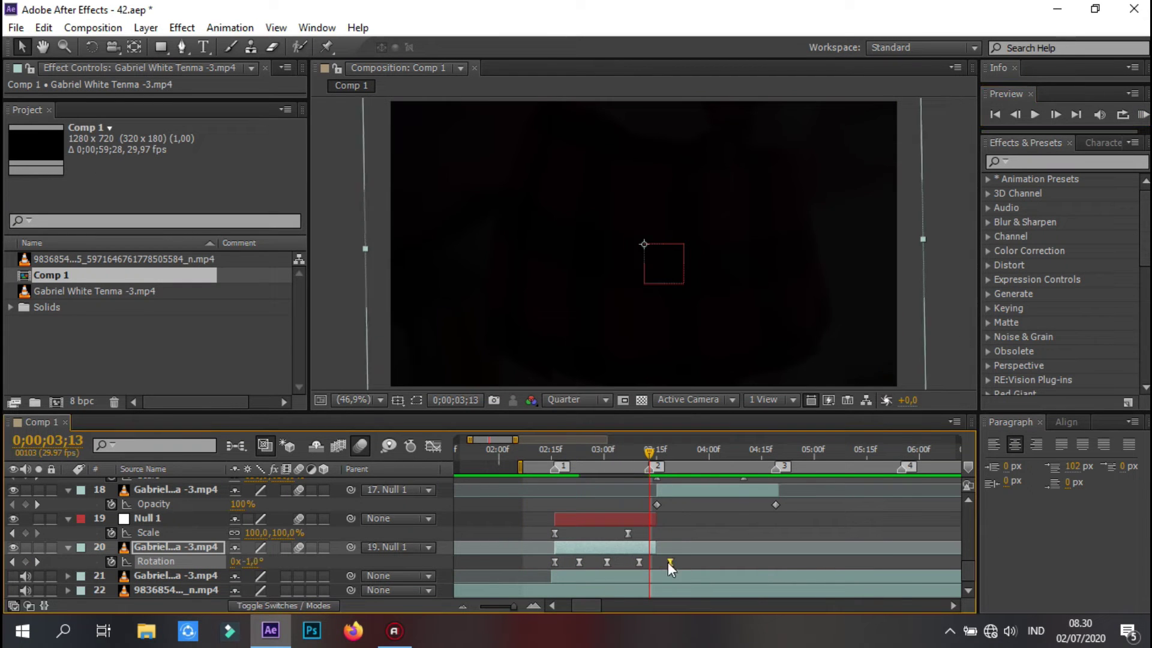
left_click_drag(676, 562, 694, 562)
left_click(1143, 114)
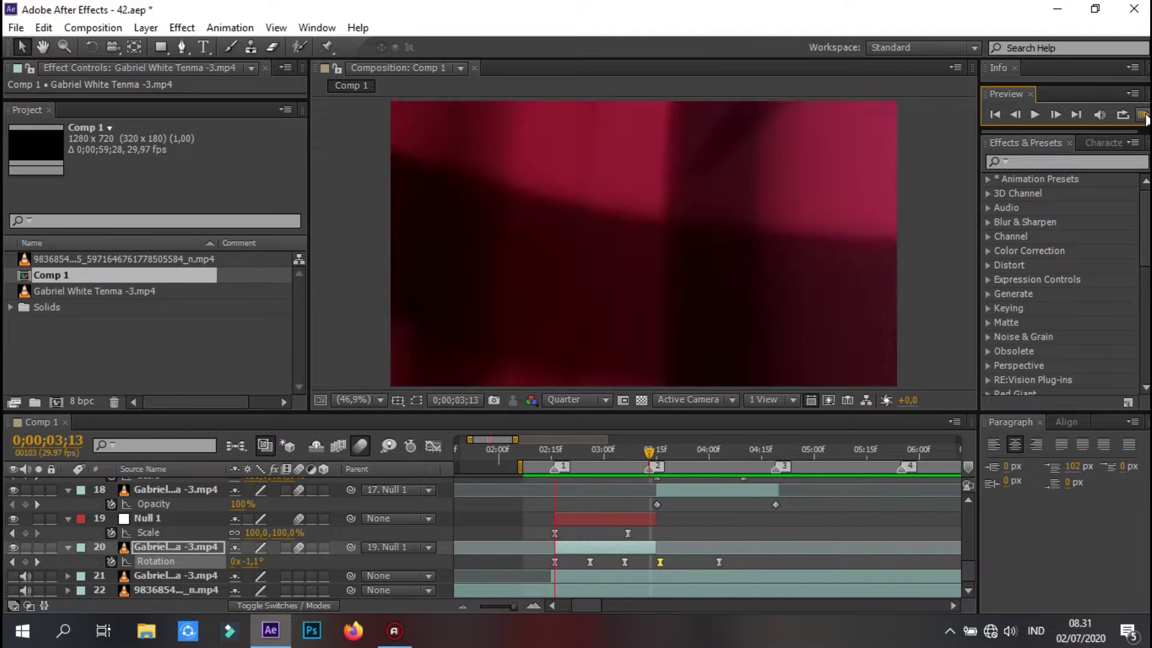
left_click(1142, 114)
Try the Shake V2 preset on clip 20, then undo it
scroll(1101, 350, "down", 10)
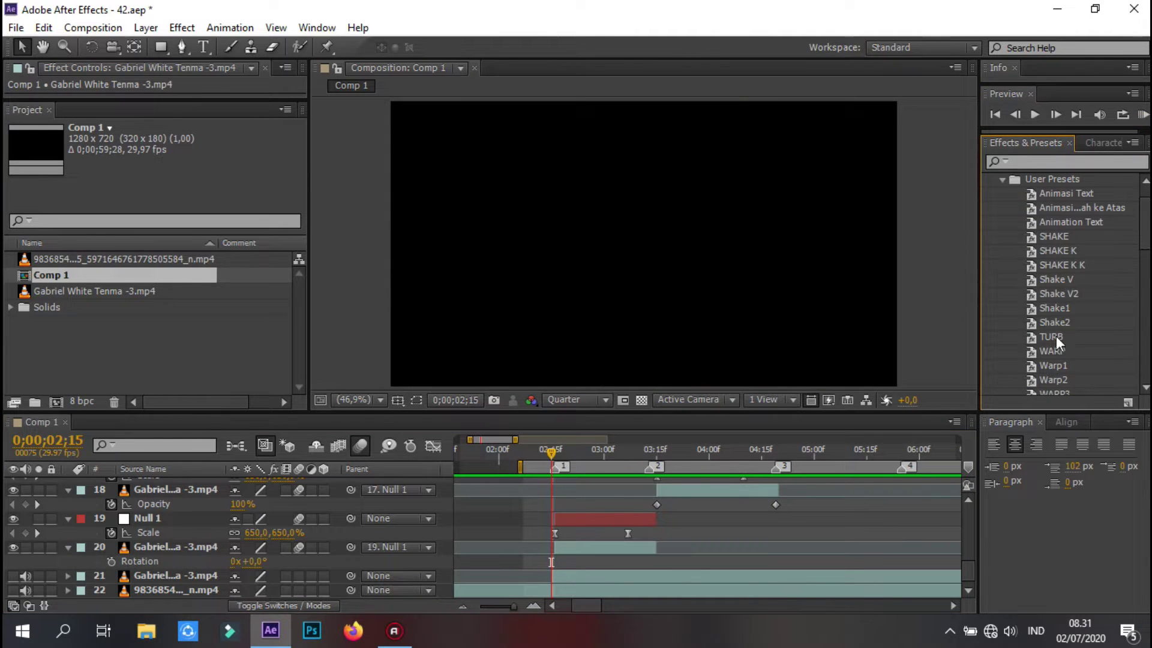
left_click_drag(1059, 294, 654, 591)
left_click(1143, 115)
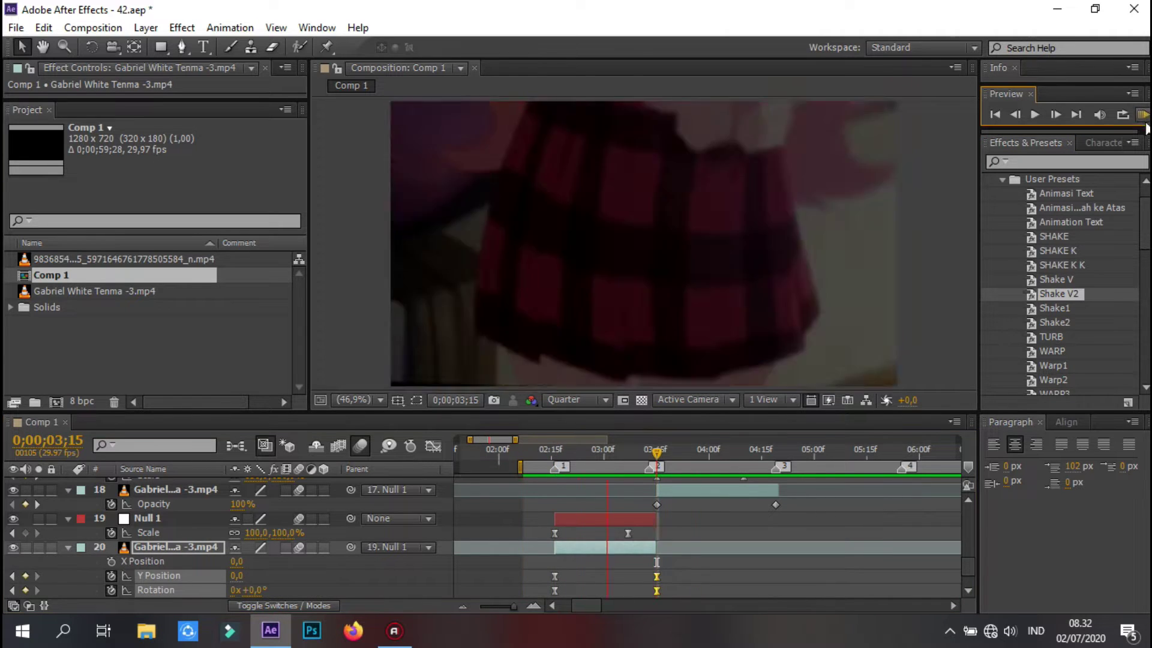
key("ctrl+z")
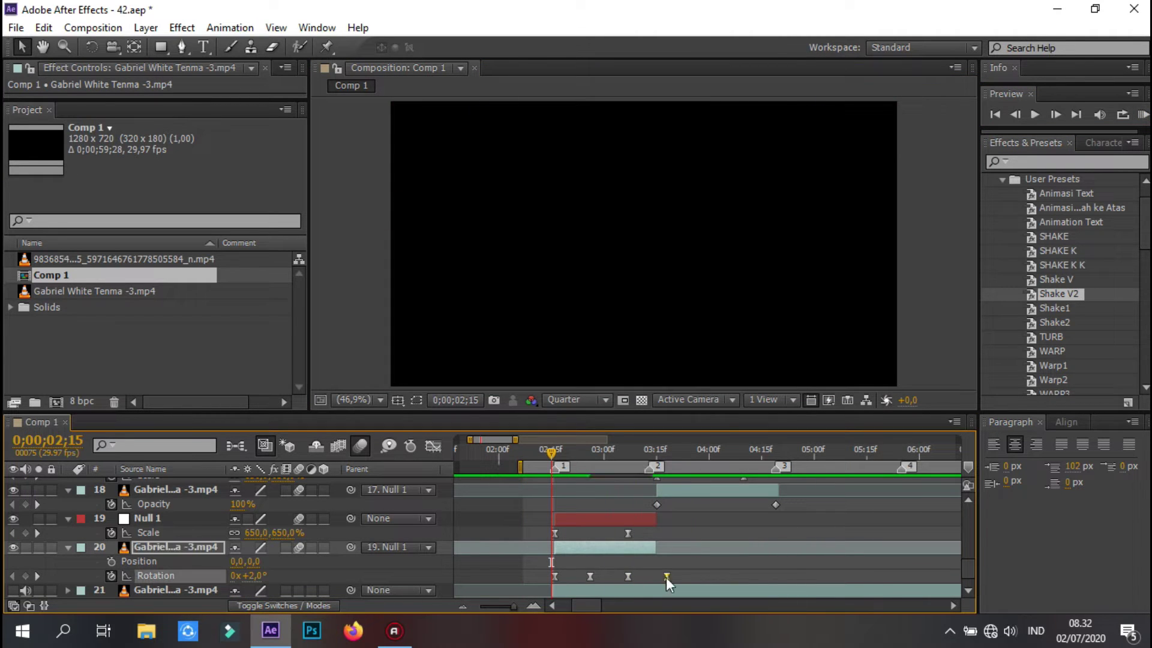
Paste the 2° rotation shake keyframes onto clips 18 and 16 and preview
left_click(686, 492)
key("i")
key("ctrl+v")
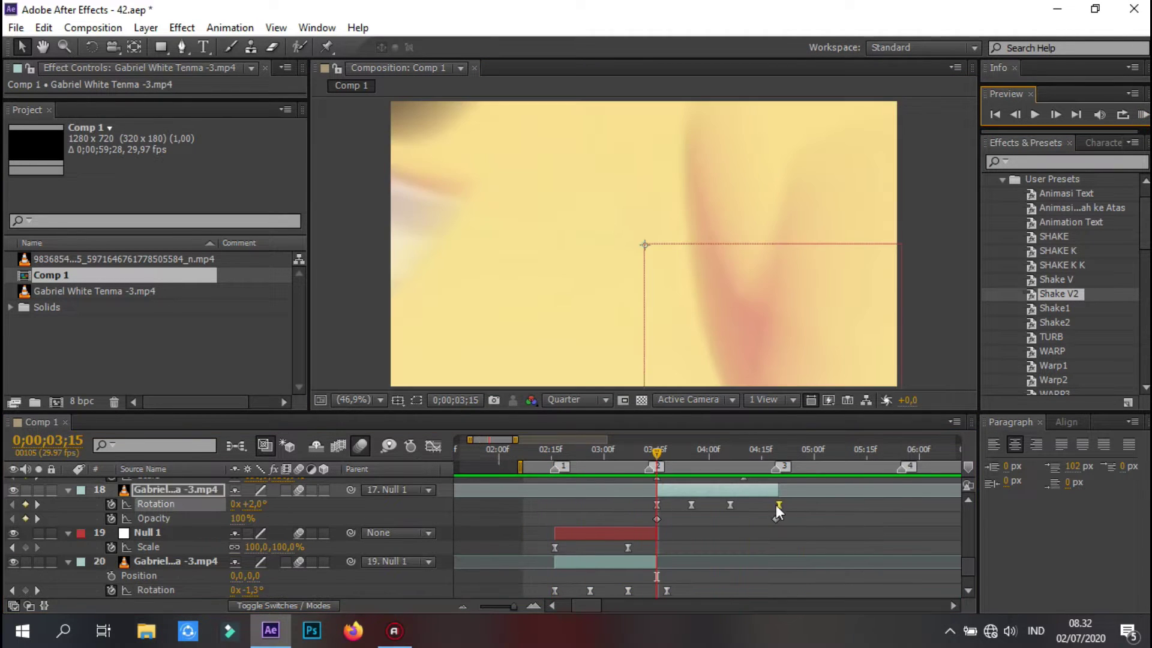
scroll(645, 502, "down", 2)
key("i")
key("ctrl+v")
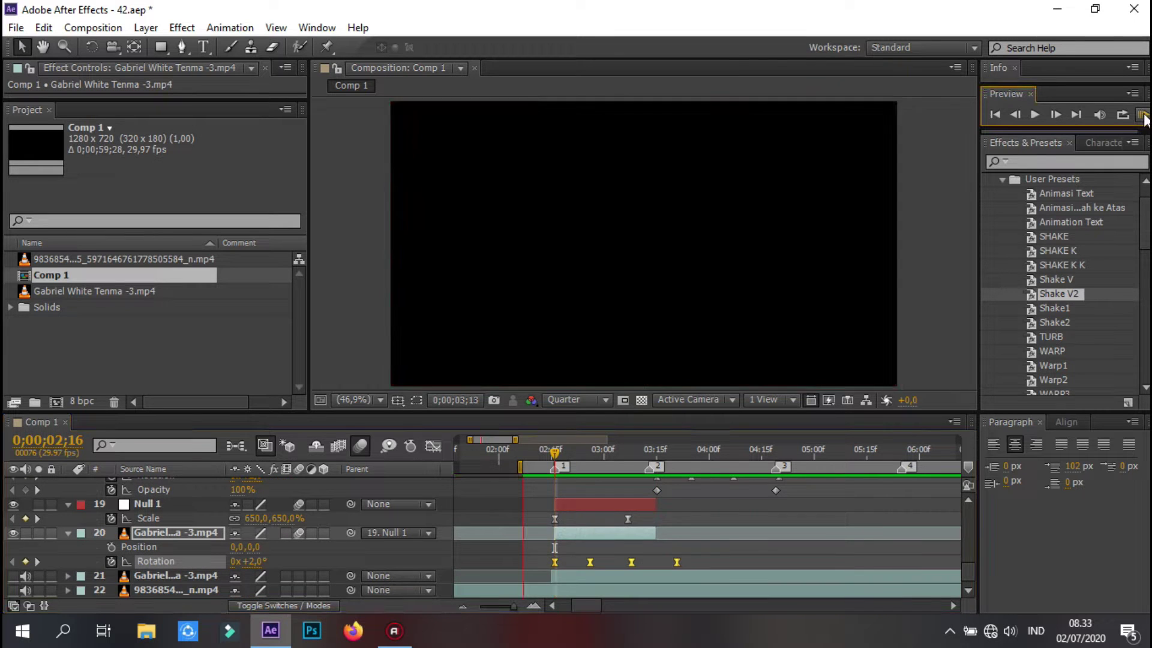
left_click(1142, 115)
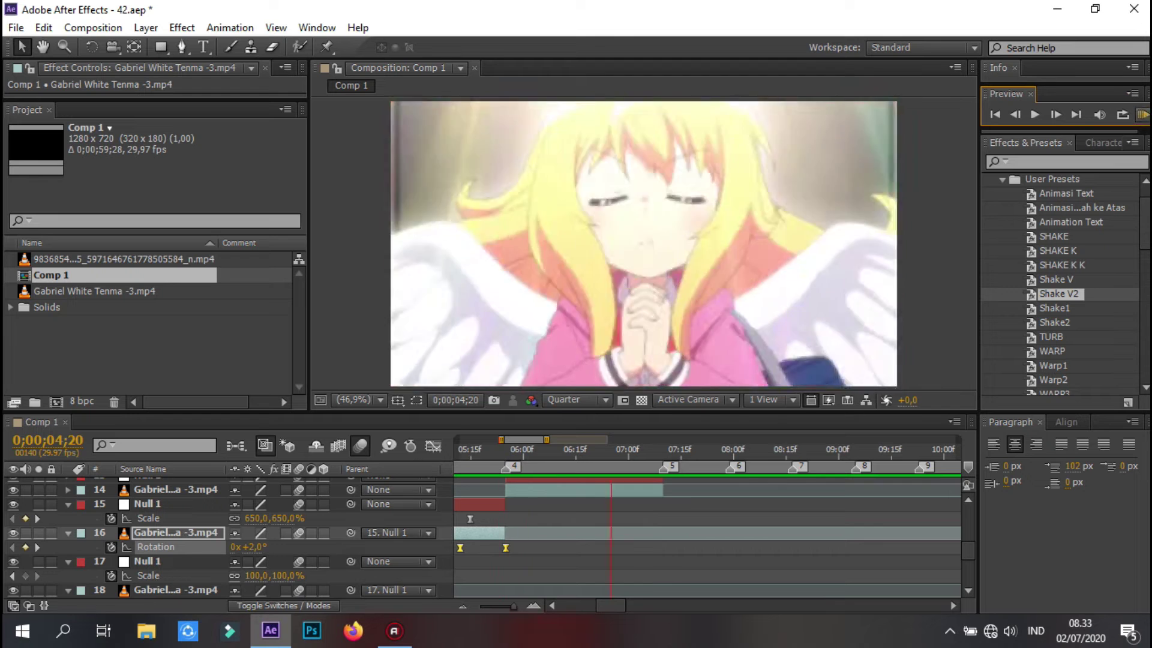
Add eased Scale keyframes to Null layers 14 and 13
left_click(632, 513)
key("s")
left_click(111, 547)
key("F9")
key("shift+F3")
key("space")
key("shift+F3")
left_click(178, 518)
key("s")
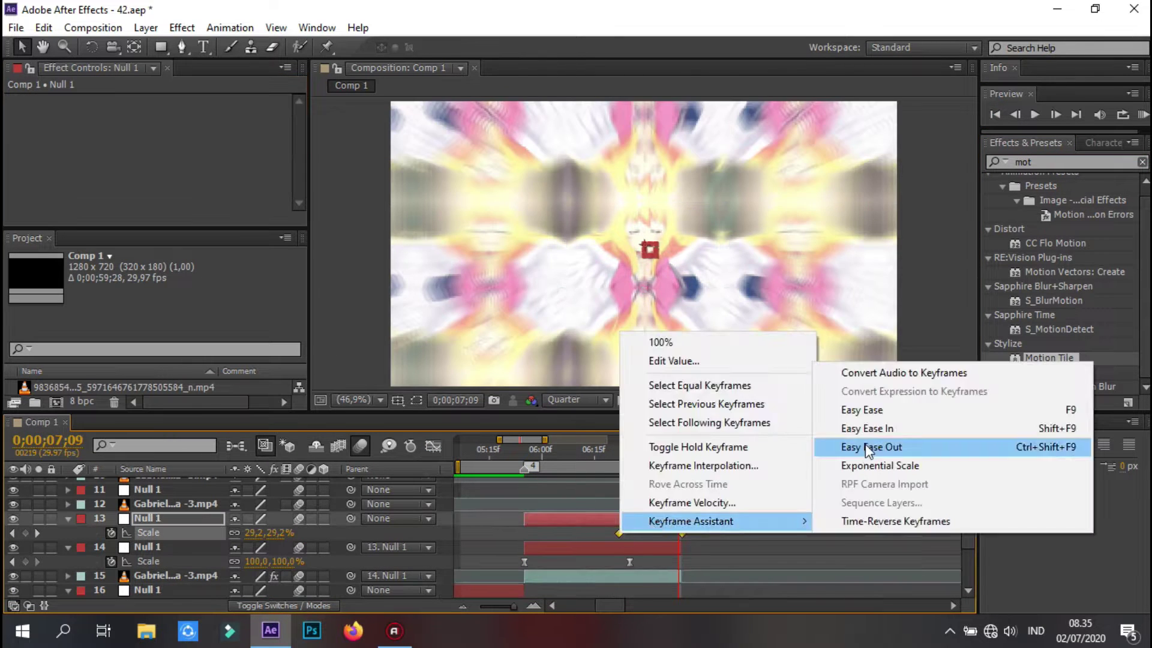
Ease the null's scale keyframe, check its curve, and preview the zoom transition
left_click(865, 445)
key("shift+F3")
left_click(433, 445)
left_click(1143, 116)
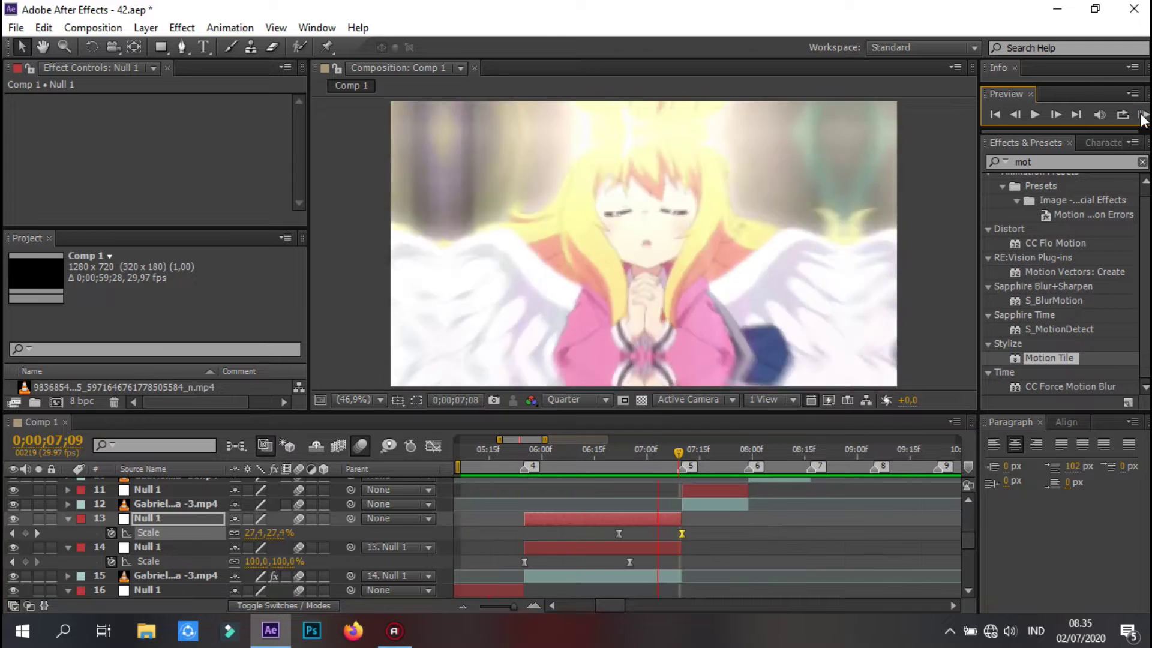
left_click(432, 445)
left_click(1143, 115)
key("shift+F3")
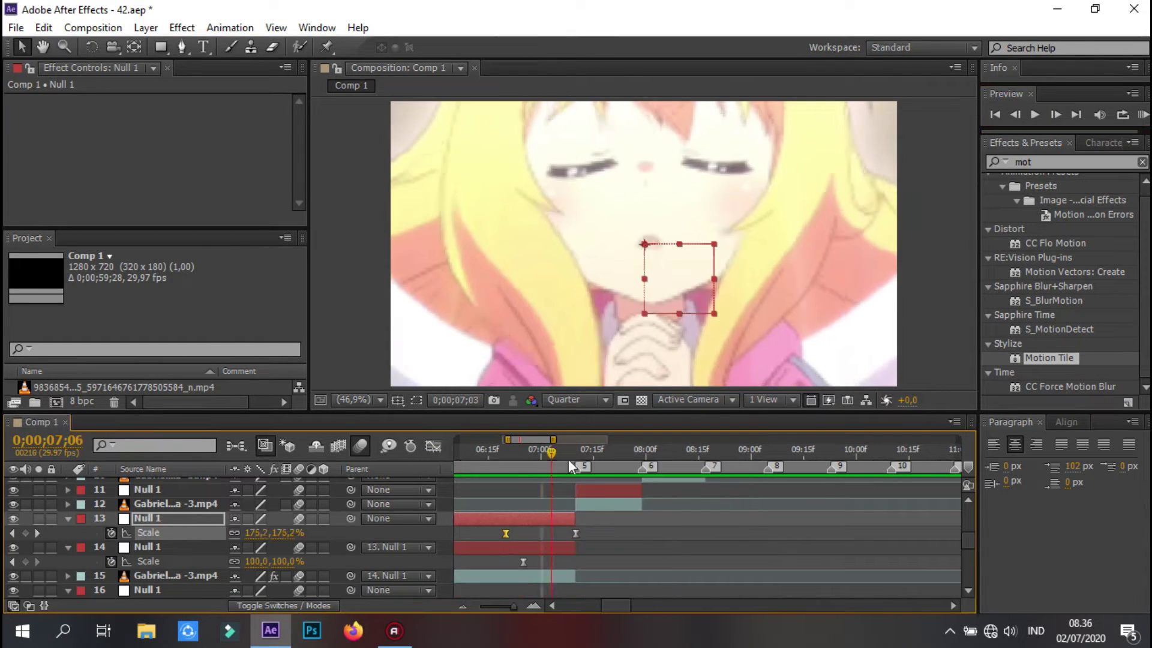
Set Null layer 11's scale to 650% and inspect the scale curves of nulls 11 and 12
left_click(606, 534)
left_click(618, 547)
key("s")
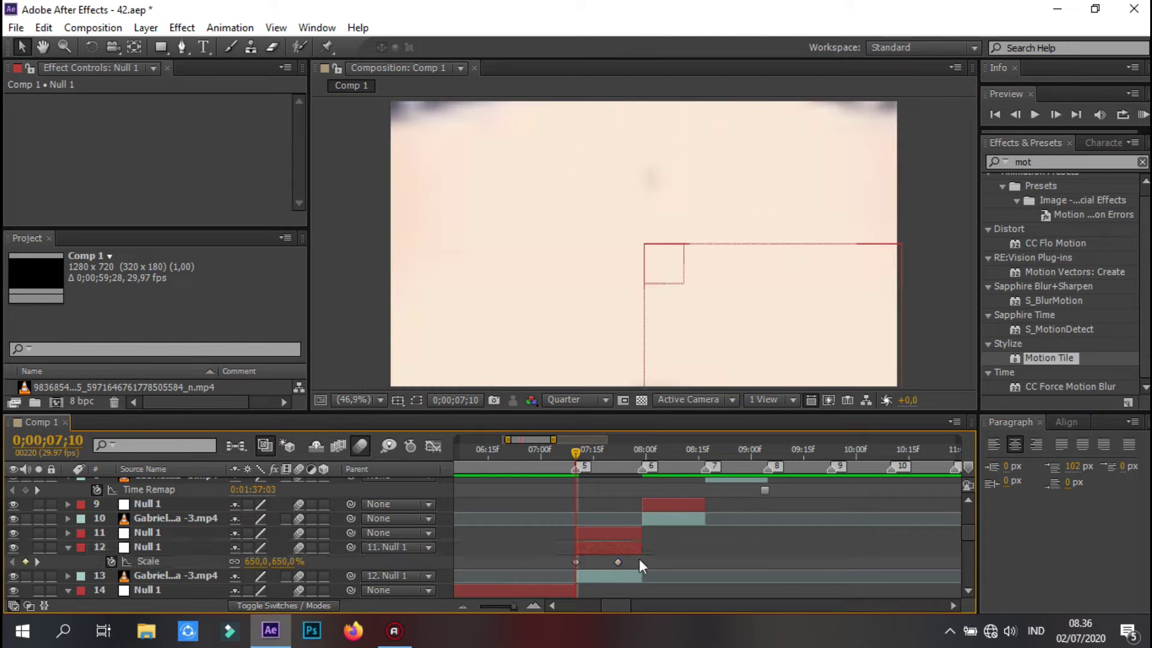
left_click(432, 445)
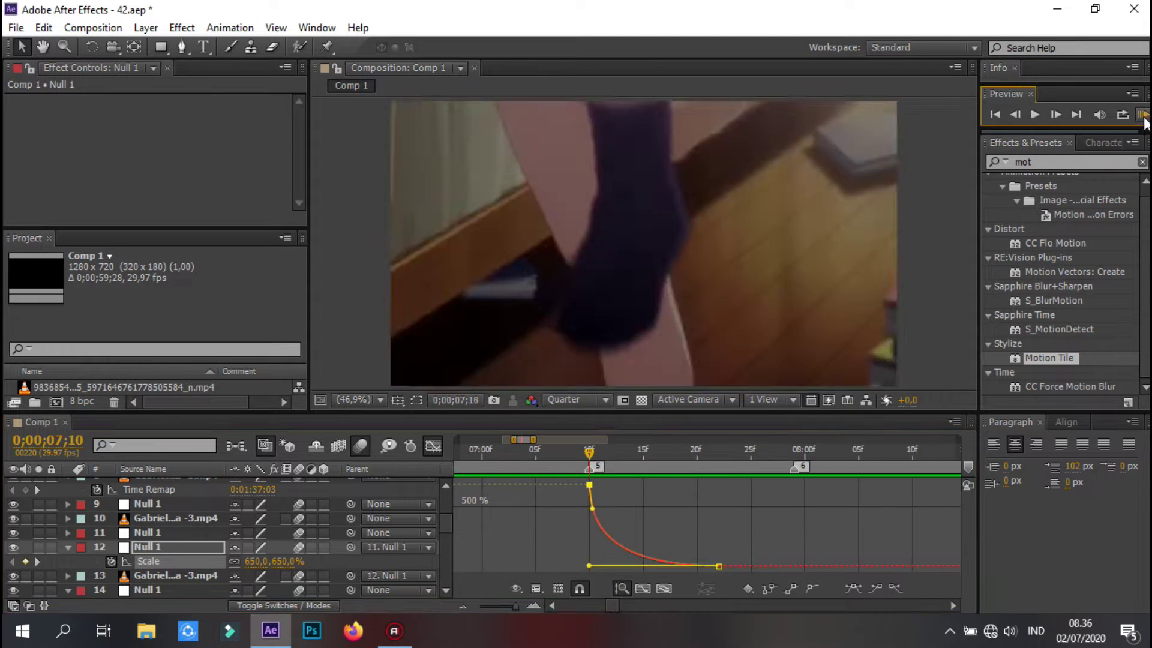
key("shift+F3")
left_click(147, 533)
type("s")
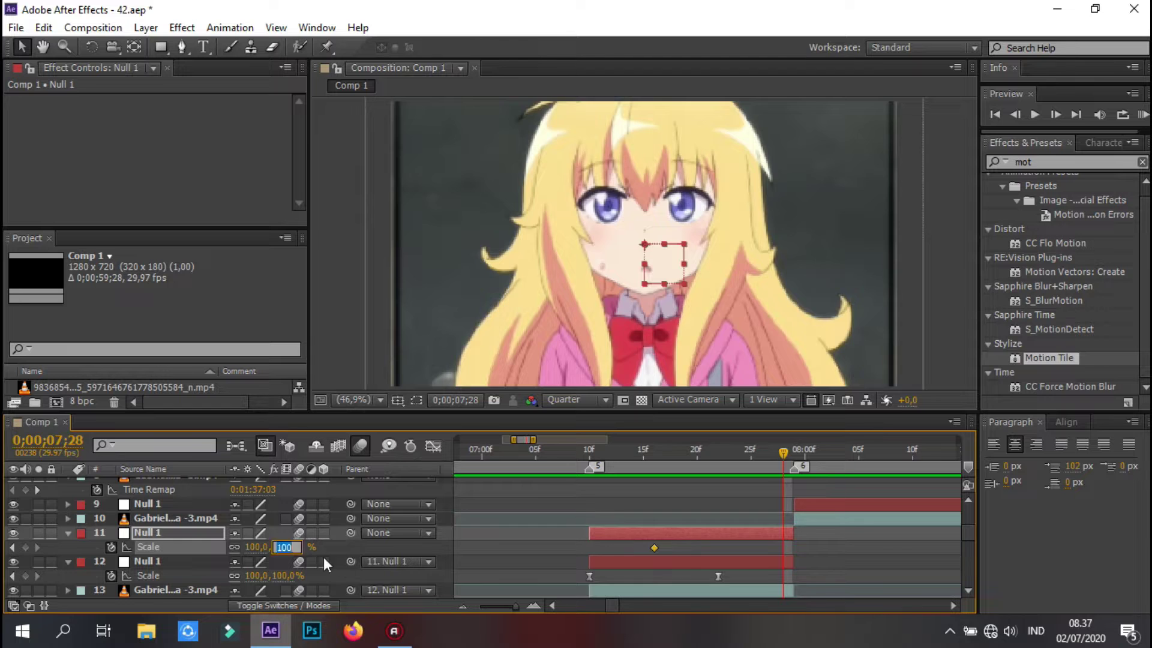
type("650")
key("Return")
key("shift+F3")
key("shift+F3")
key("shift+F3")
key("shift+F3")
key("shift+F3")
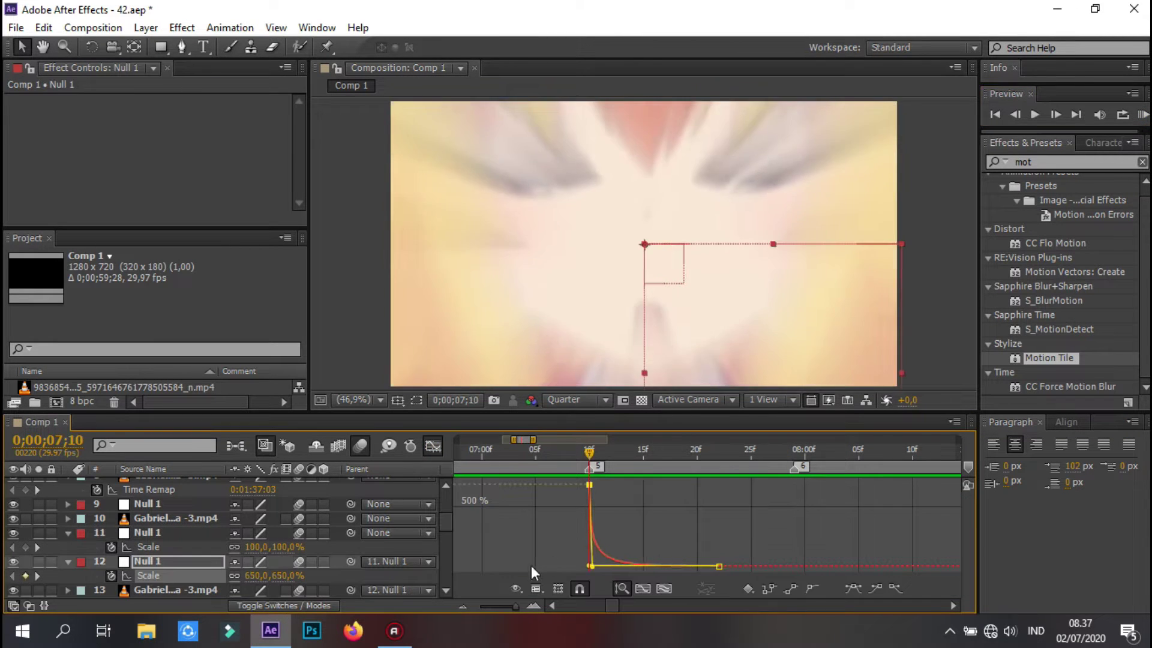
key("shift+F3")
Undo the last changes and give the next null a 25% starting scale
key("ctrl+z")
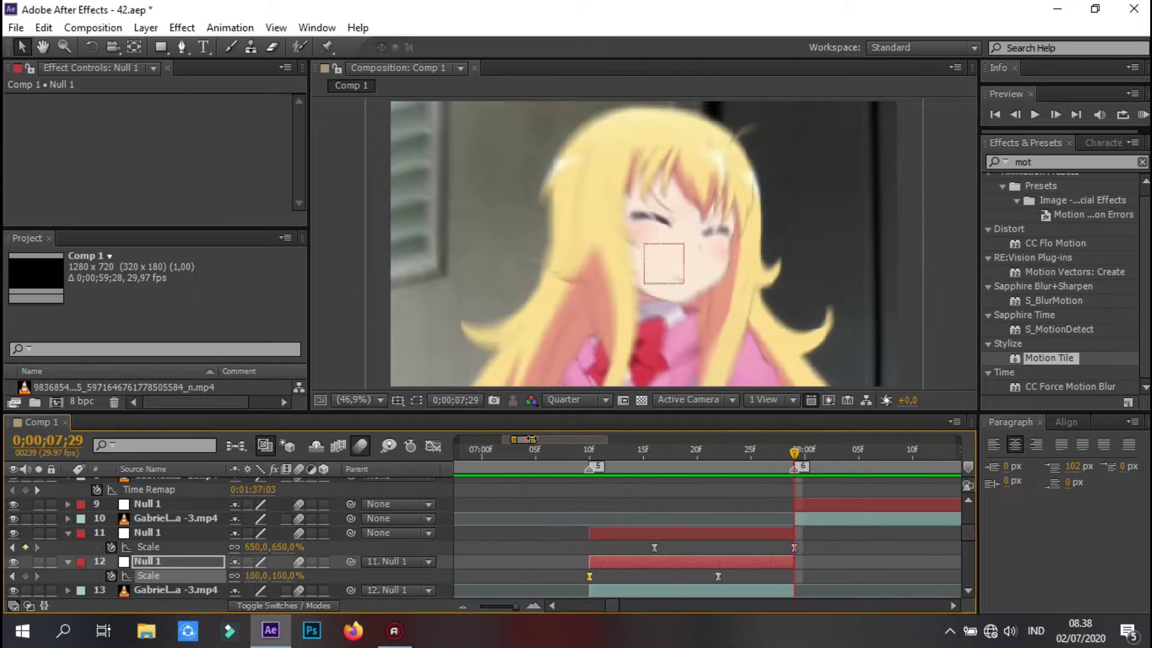
key("ctrl+z")
key("ctrl+z")
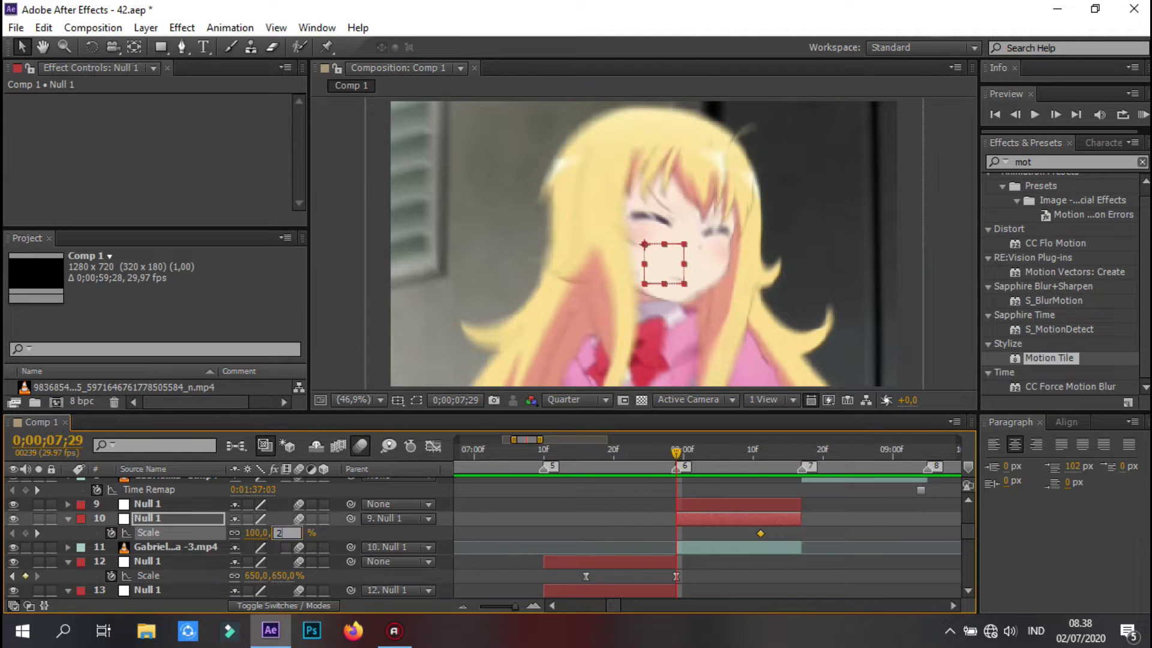
type("5,0,25,0")
key("Return")
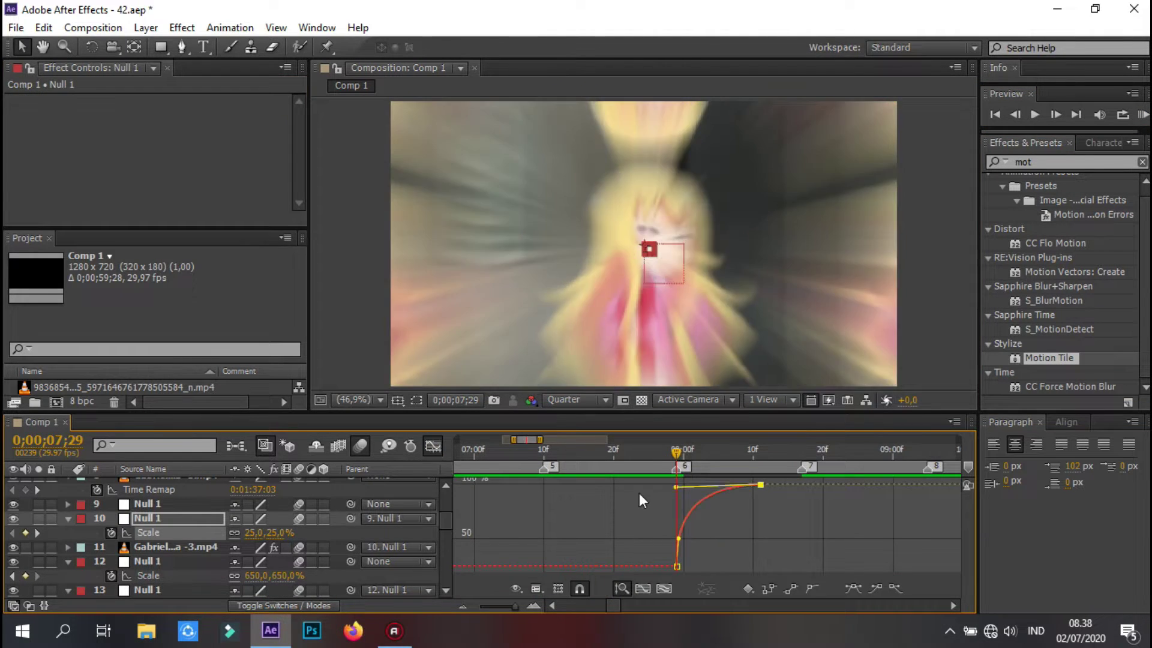
key("shift+F3")
Move layer 9's scale keyframe earlier, around 08;15, and review its curve
left_click_drag(737, 503, 785, 474)
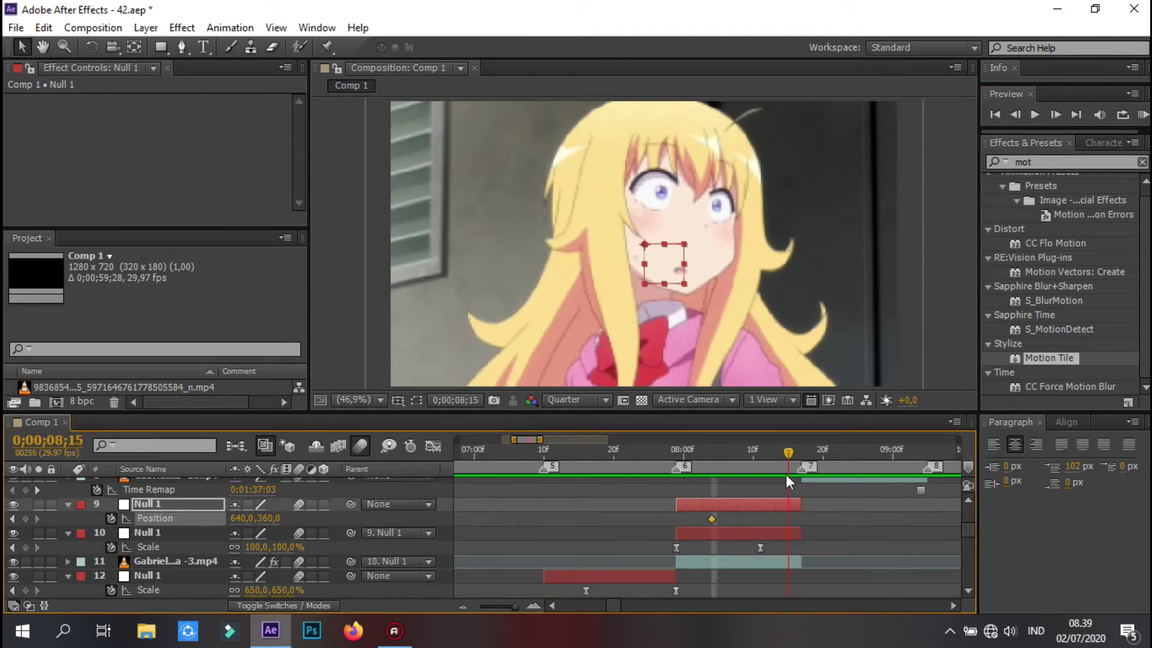
key("s")
left_click_drag(802, 519, 718, 519)
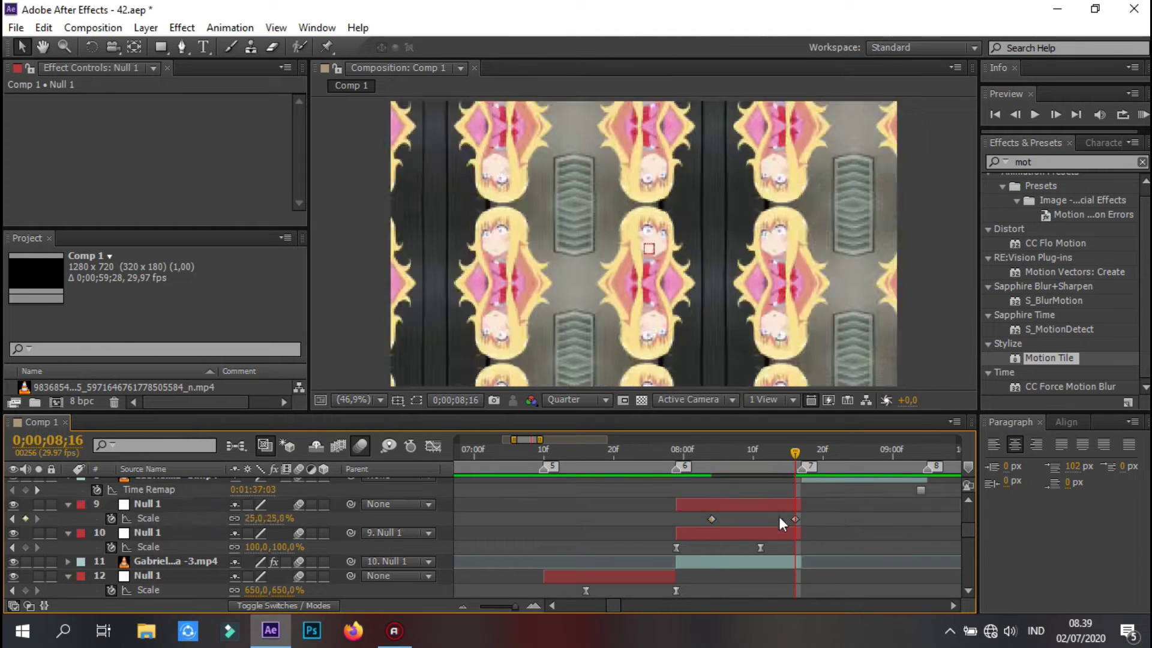
key("shift+F3")
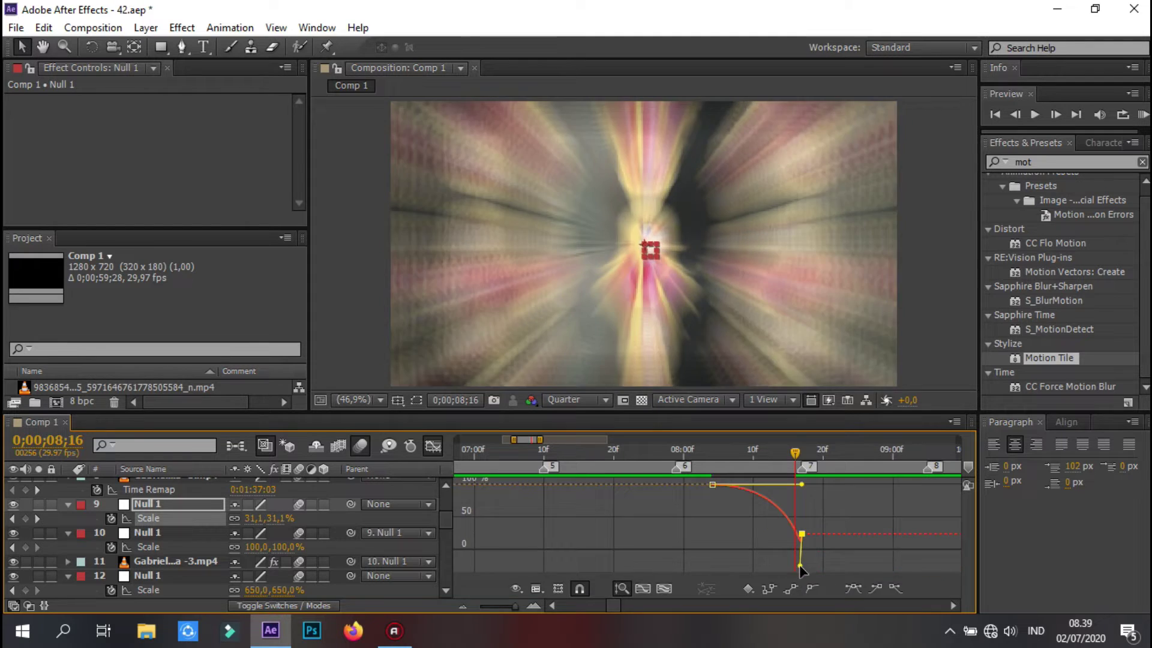
key("shift+F3")
Check the scale curves of Null layers 13 and 12 and preview the finished transition
left_click(621, 525)
key("shift+F3")
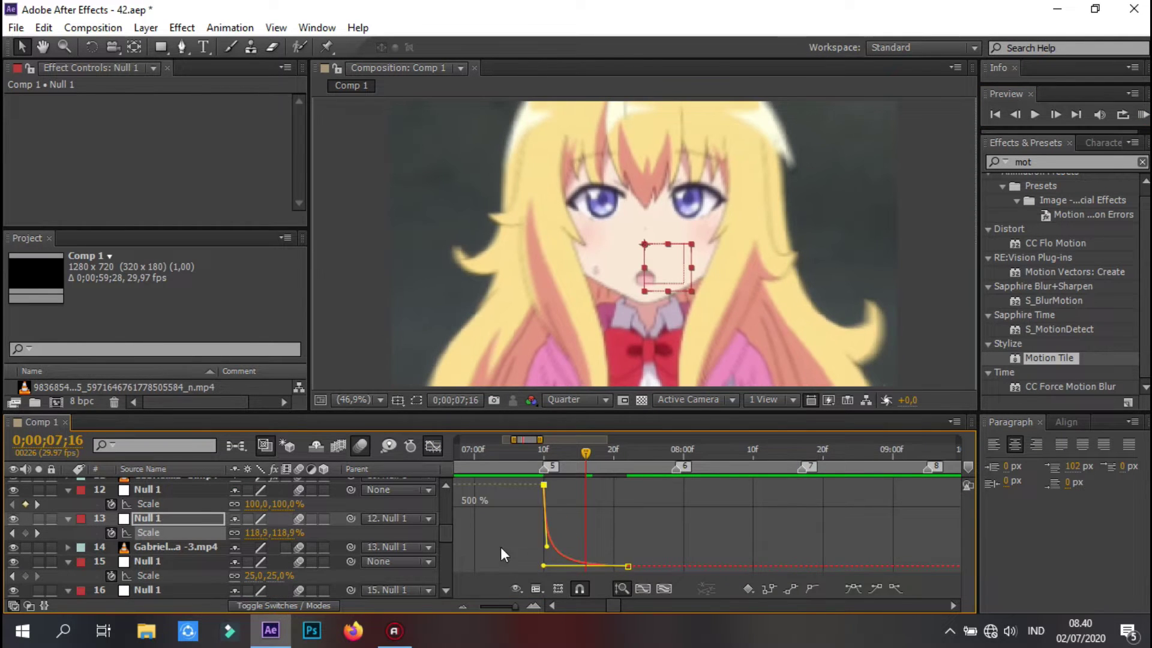
key("ctrl+Up")
left_click(433, 446)
left_click(1142, 114)
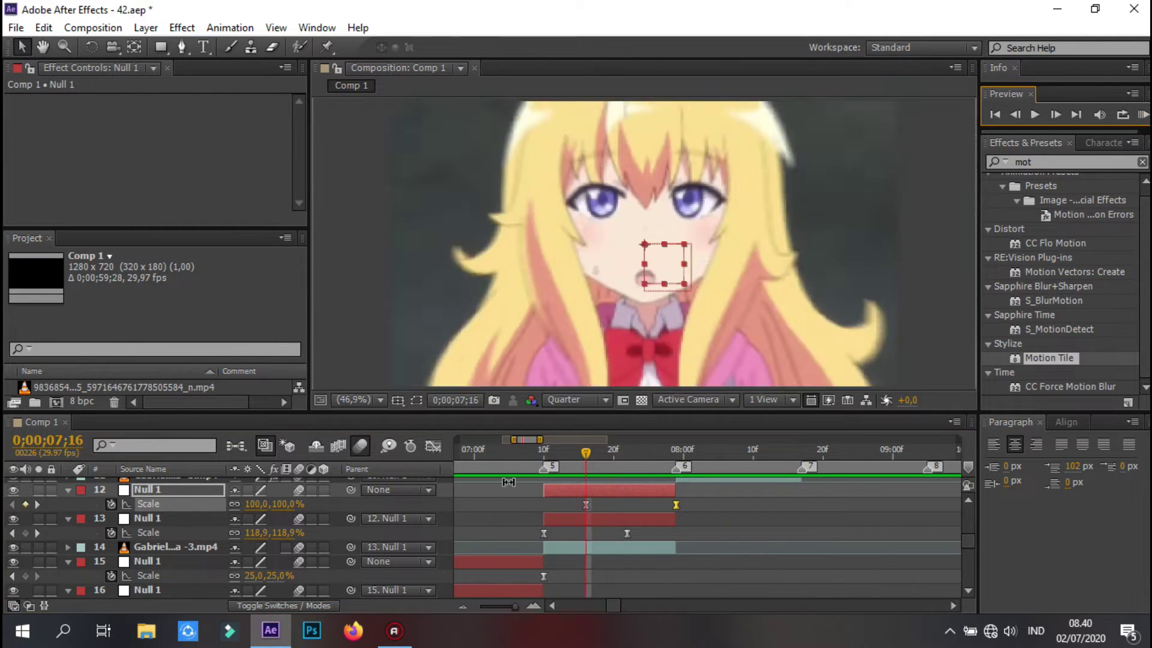
Apply Motion Tile to the Gabriel White Tenma clip with a 500 output size
left_click(646, 548)
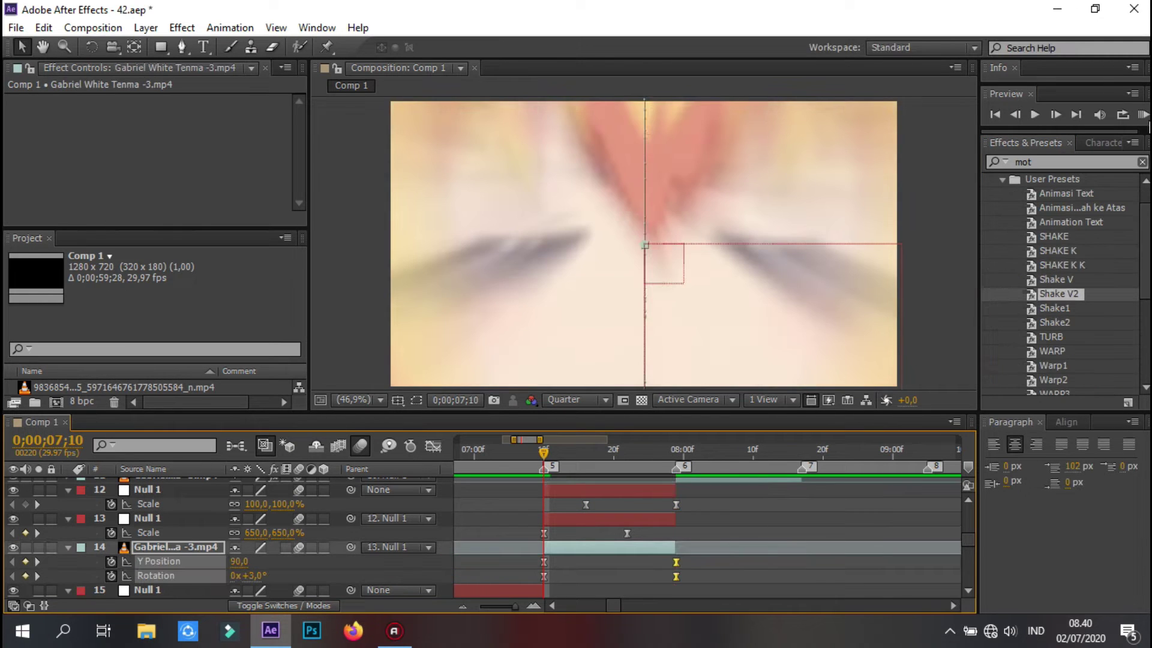
scroll(1098, 204, "down", 5)
left_click_drag(1049, 358, 621, 547)
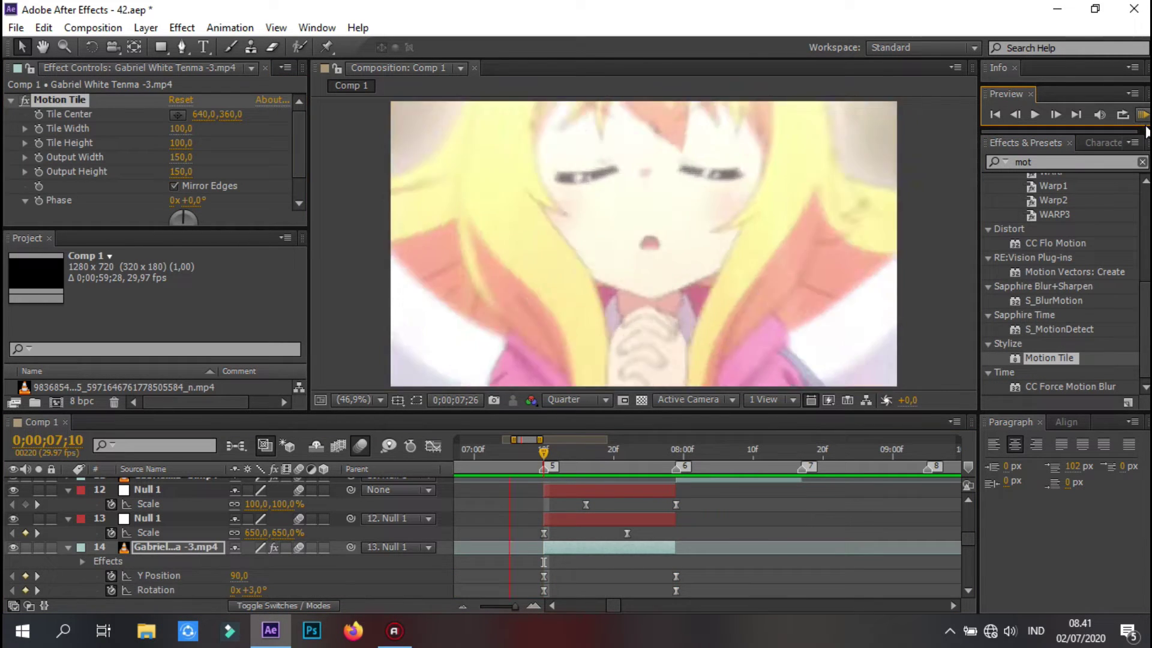
left_click(676, 449)
scroll(780, 528, "up", 2)
left_click(802, 530)
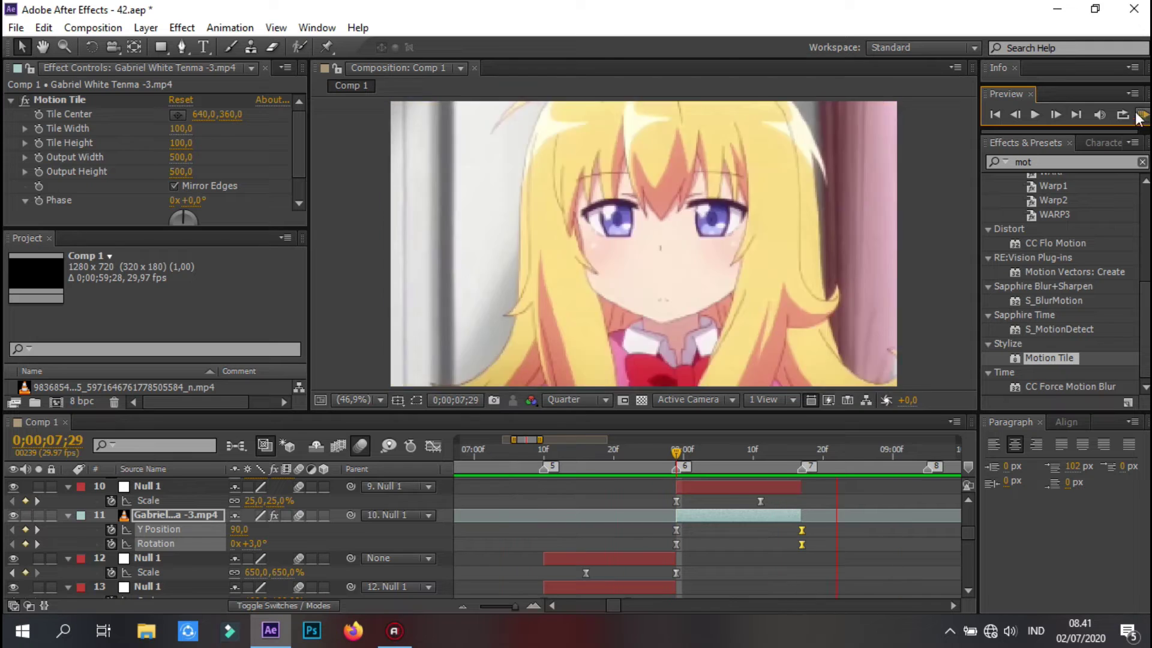
scroll(685, 498, "up", 3)
left_click(603, 528)
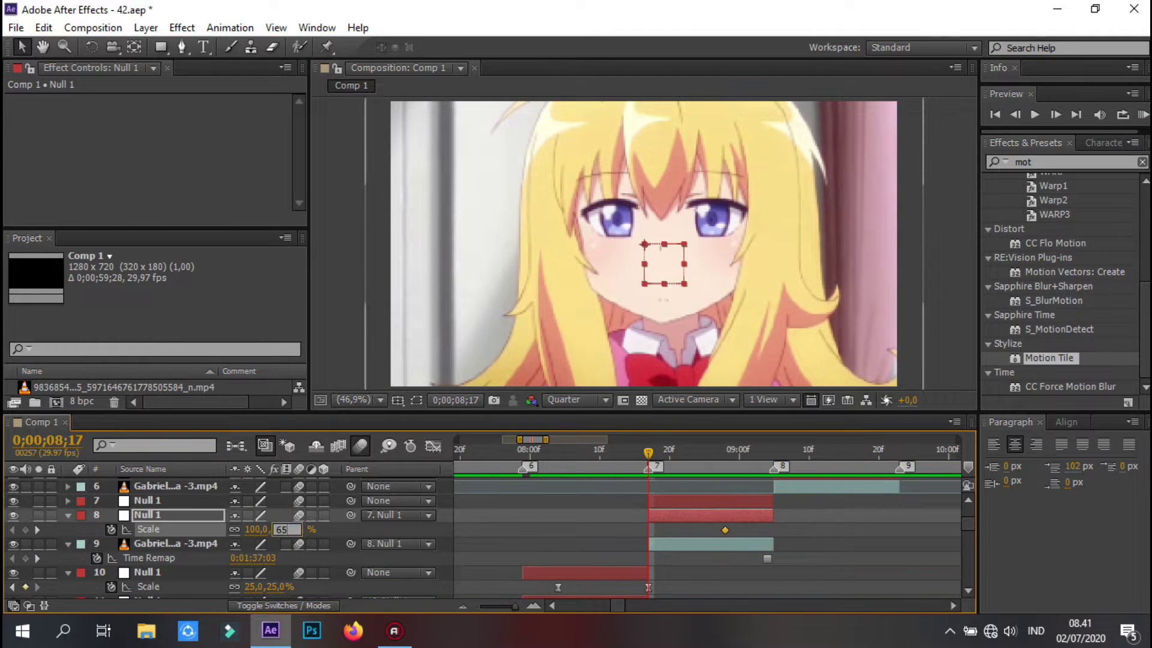
Set an eased 650% scale keyframe on the Null
type("0")
key("Return")
right_click(649, 529)
key("F9")
key("shift+F3")
Ease the earlier Null's scale keyframe and reshape its curve down to 27.3%
key("shift+F3")
left_click(1142, 115)
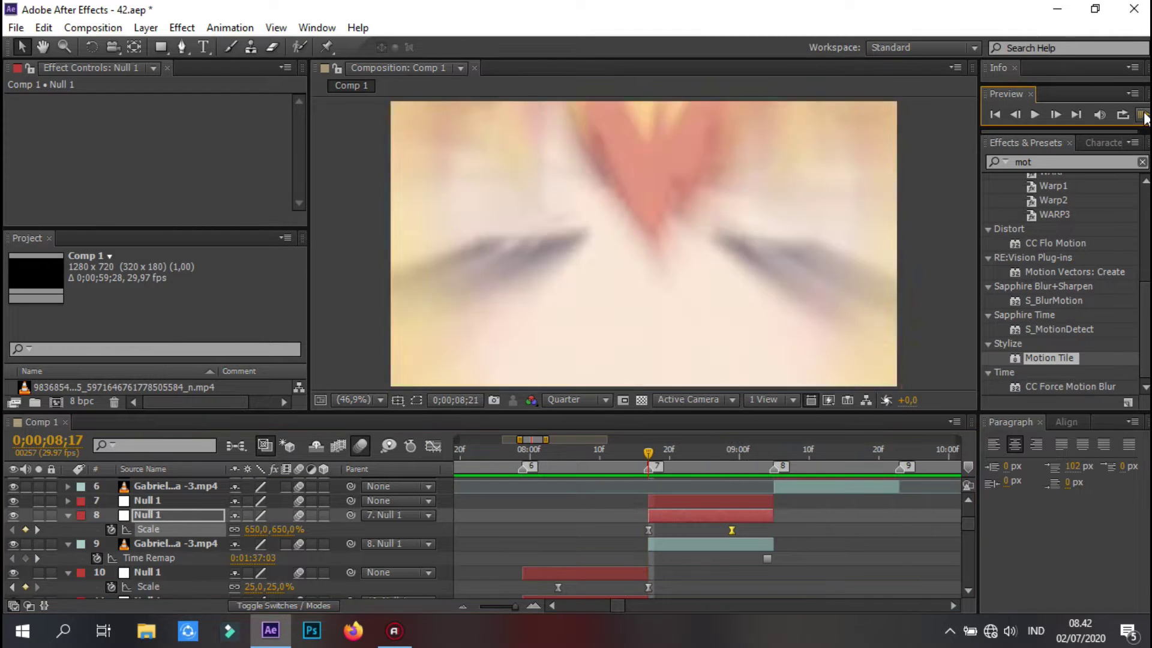
scroll(634, 516, "down", 3)
left_click(648, 544)
key("F9")
key("shift+F3")
key("shift+F3")
left_click(1143, 114)
key("shift+F3")
left_click_drag(646, 565, 666, 573)
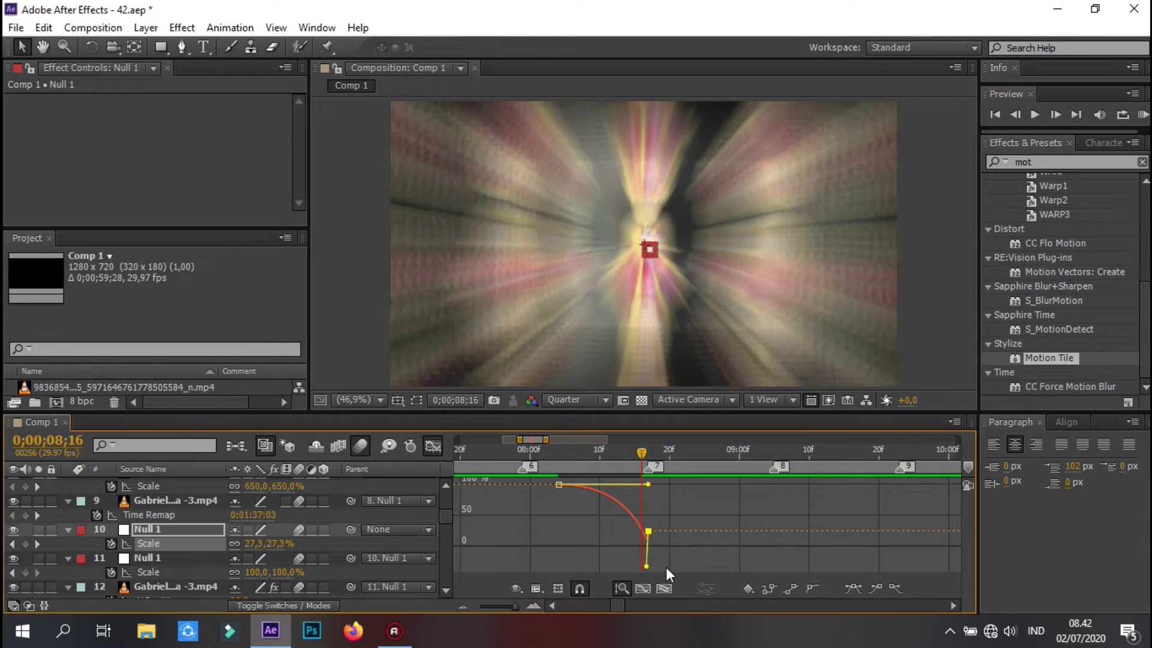
left_click(423, 447)
At the 09;04 cut, raise the end scale keyframe to about 650% and preview
left_click(689, 449)
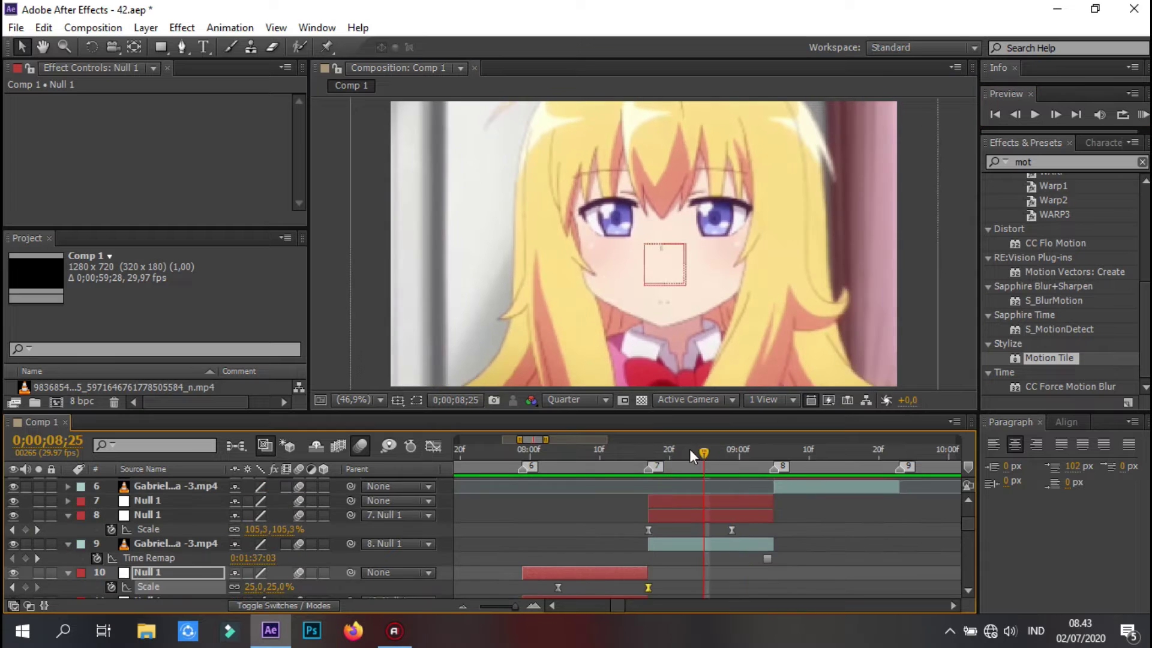
scroll(653, 505, "up", 2)
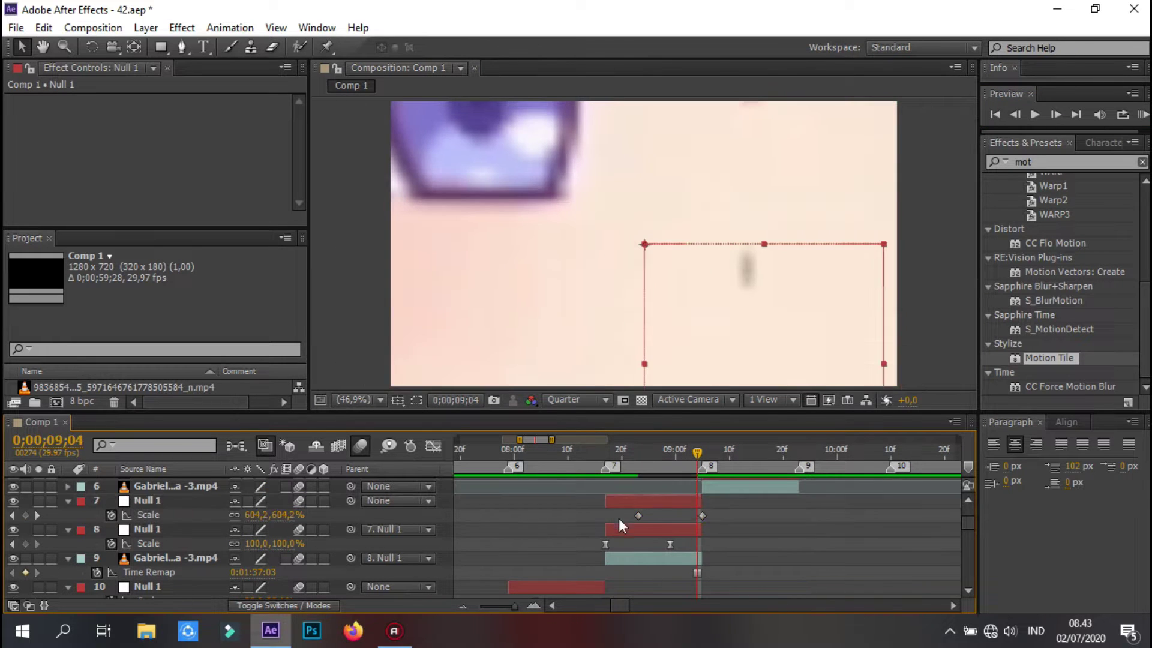
key("shift+F3")
left_click_drag(702, 494, 705, 486)
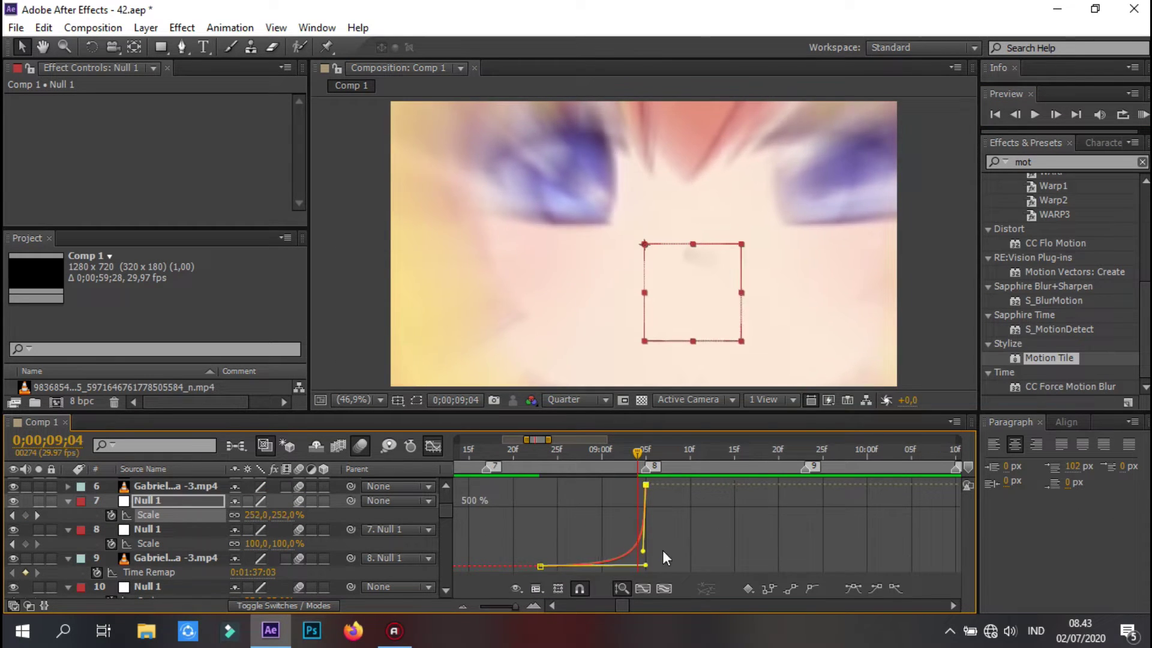
key("shift+F3")
left_click(1141, 114)
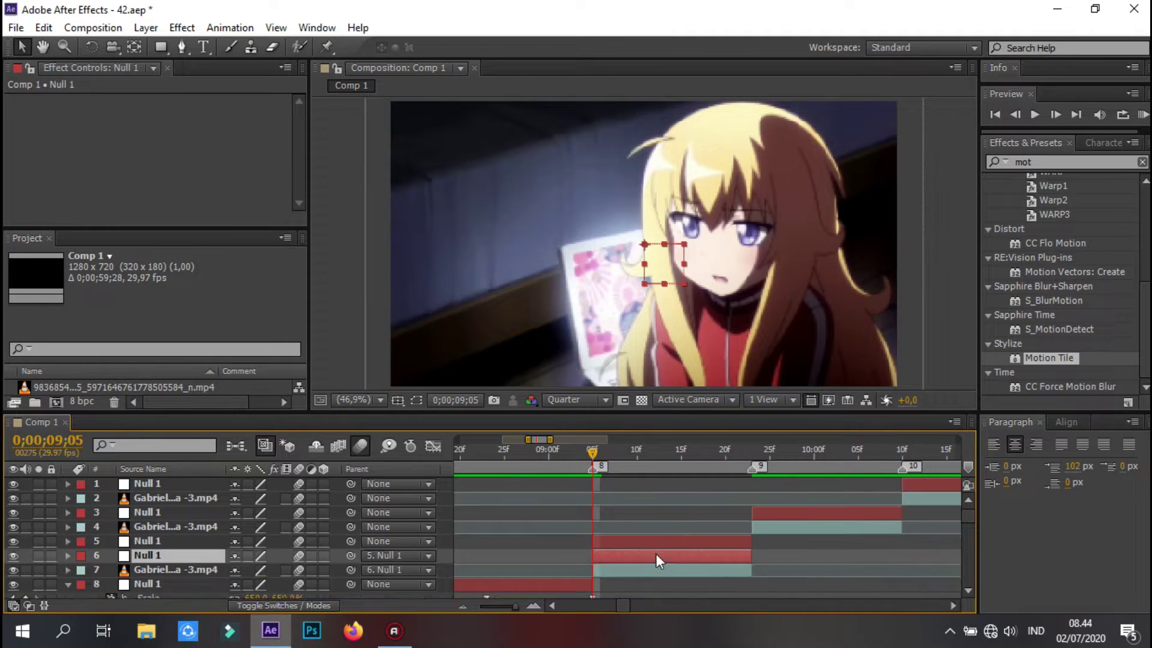
Key layer 6's scale to 25% and ease the scale keyframes
left_click(273, 570)
type("25")
key("Return")
left_click(593, 570)
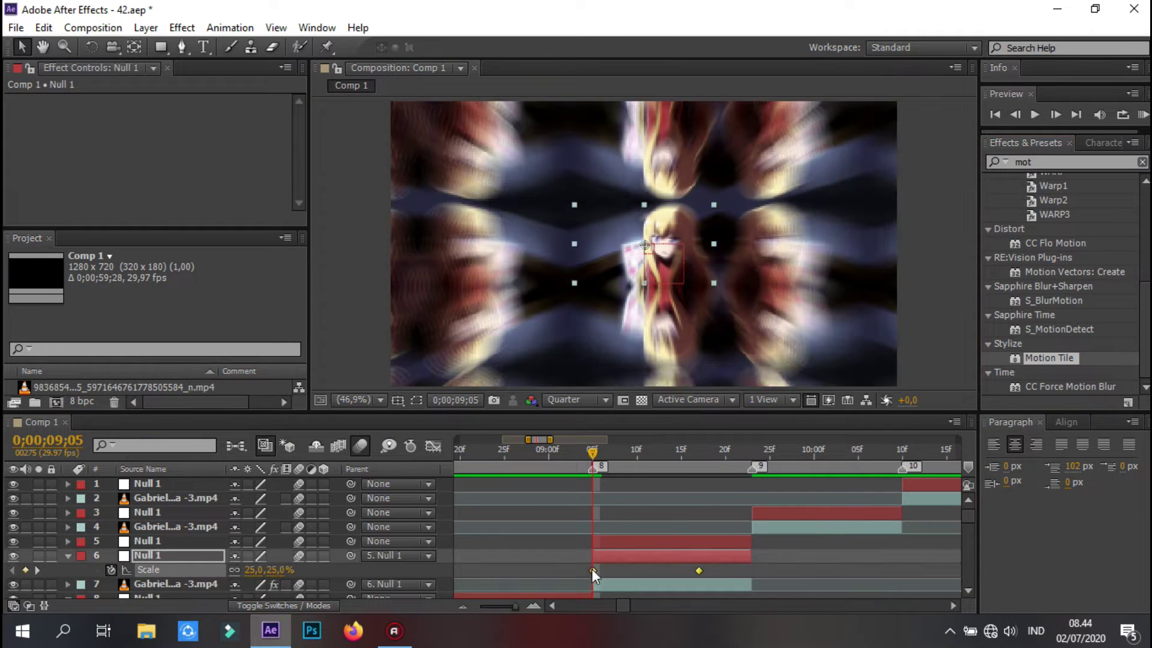
key("shift+F3")
key("shift+F3")
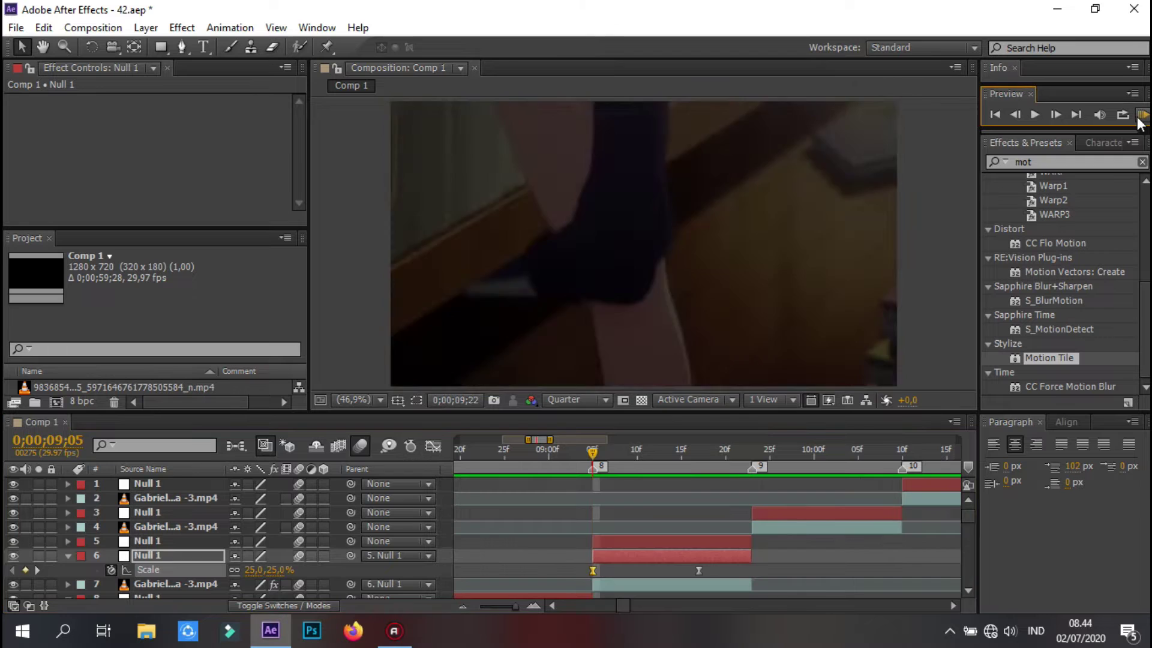
left_click(658, 544)
Apply easing to the next Null's scale keyframes
key("s")
right_click(650, 557)
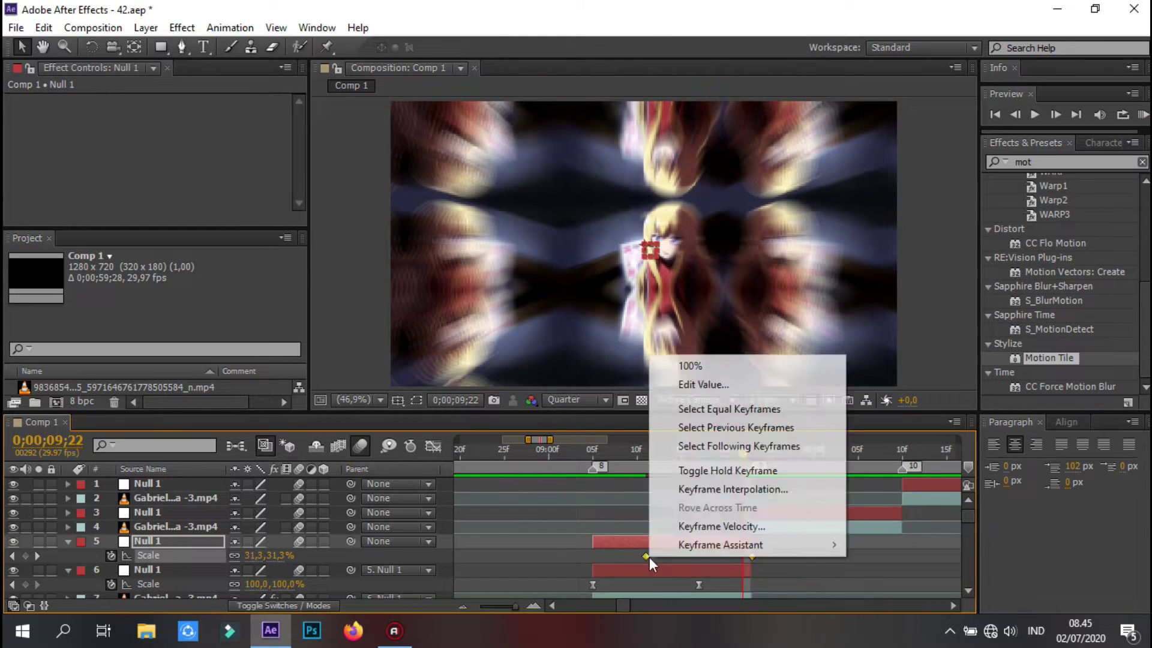
key("shift+F3")
key("F9")
key("shift+F3")
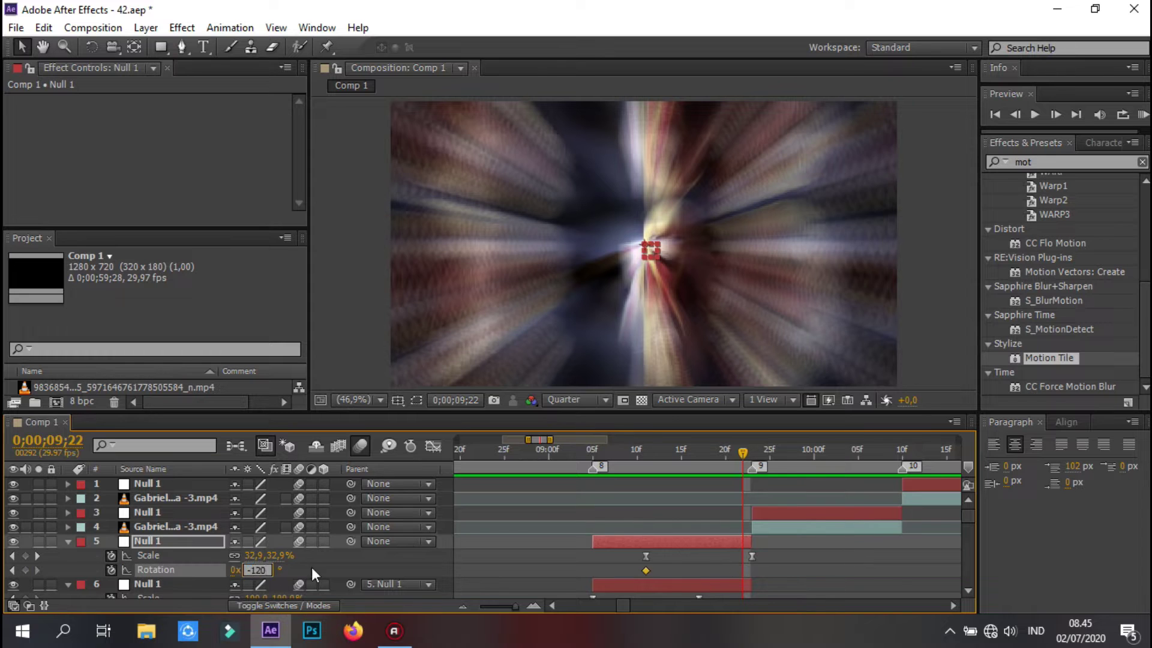
Add an eased -120° rotation keyframe and split the layer at the cut
key("Return")
key("shift+F3")
key("shift+F3")
key("shift+F3")
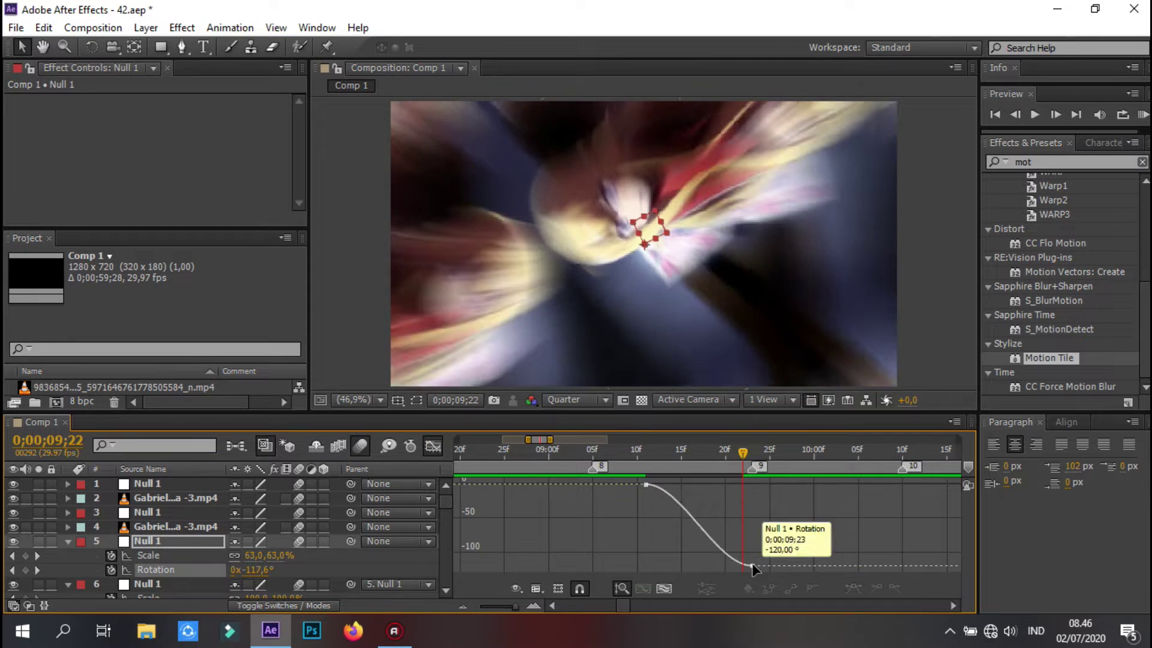
key("Page_Down")
key("shift+F3")
key("ctrl+shift+d")
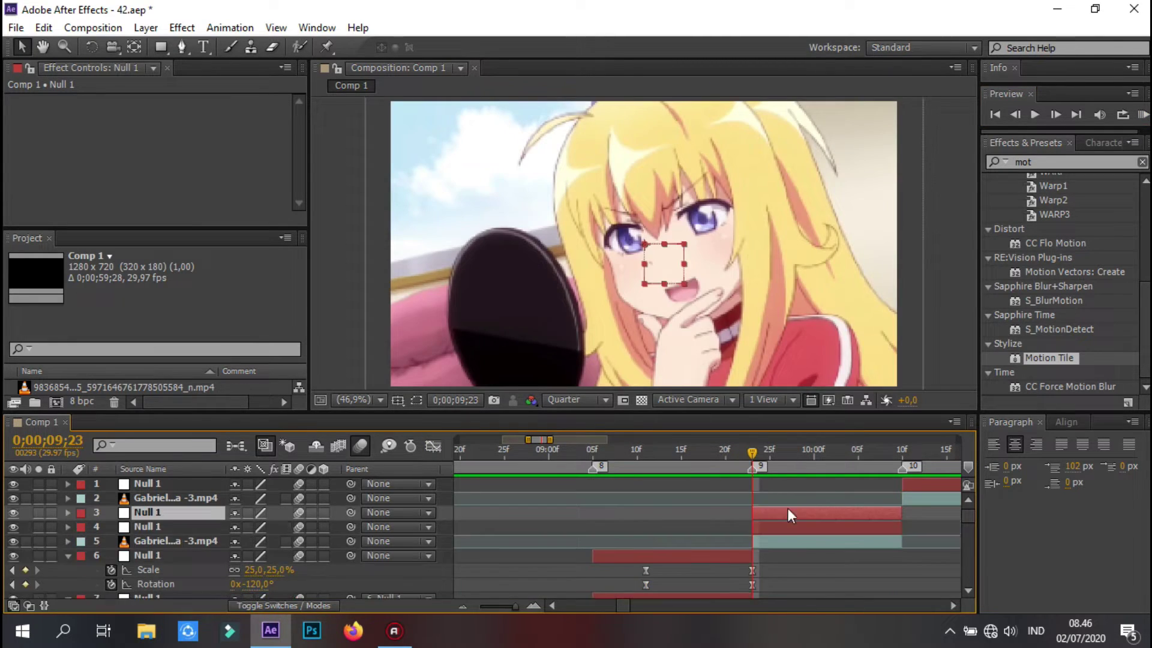
Parent layer 4 to the Null on layer 3 and raise its scale to 650%
left_click_drag(351, 527, 201, 517)
key("s")
left_click_drag(282, 541, 844, 557)
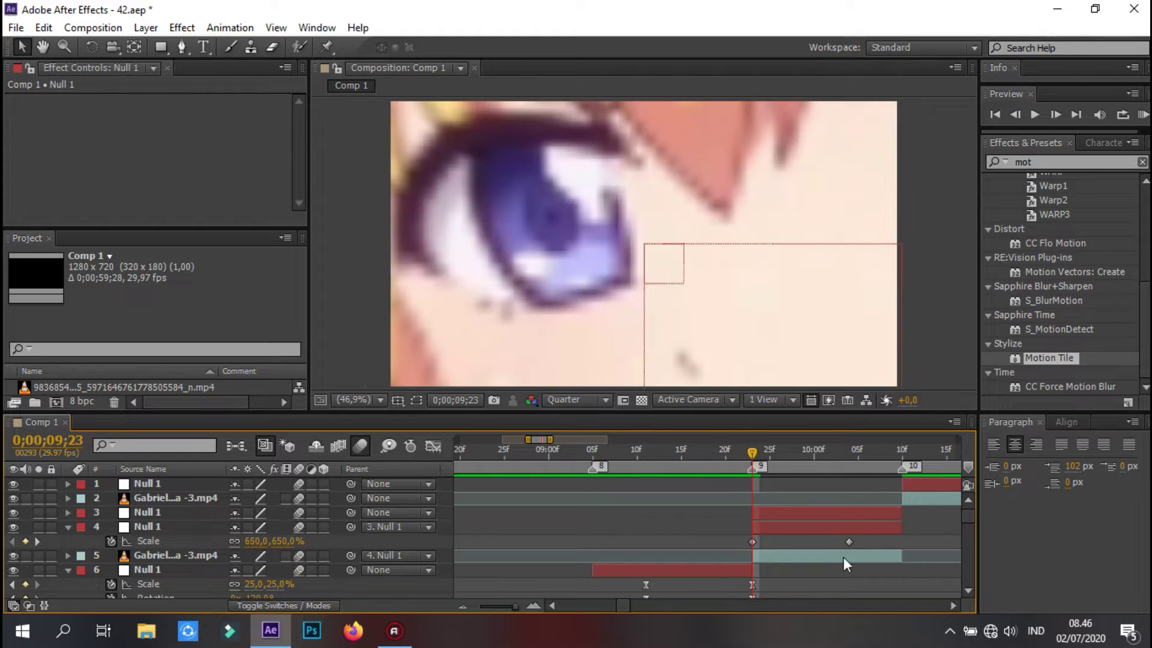
Ease layer 4's rotation keyframes, shape the rotation curve, and preview the spin
key("shift+r")
right_click(751, 555)
key("Escape")
key("shift+F3")
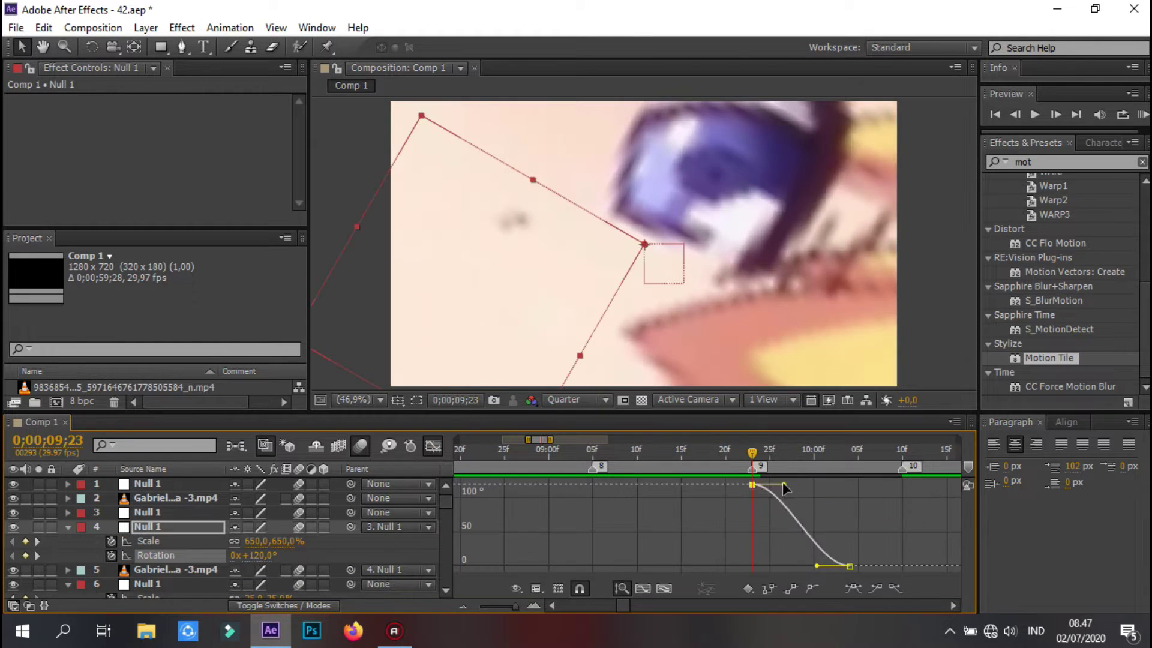
left_click_drag(473, 451, 798, 459)
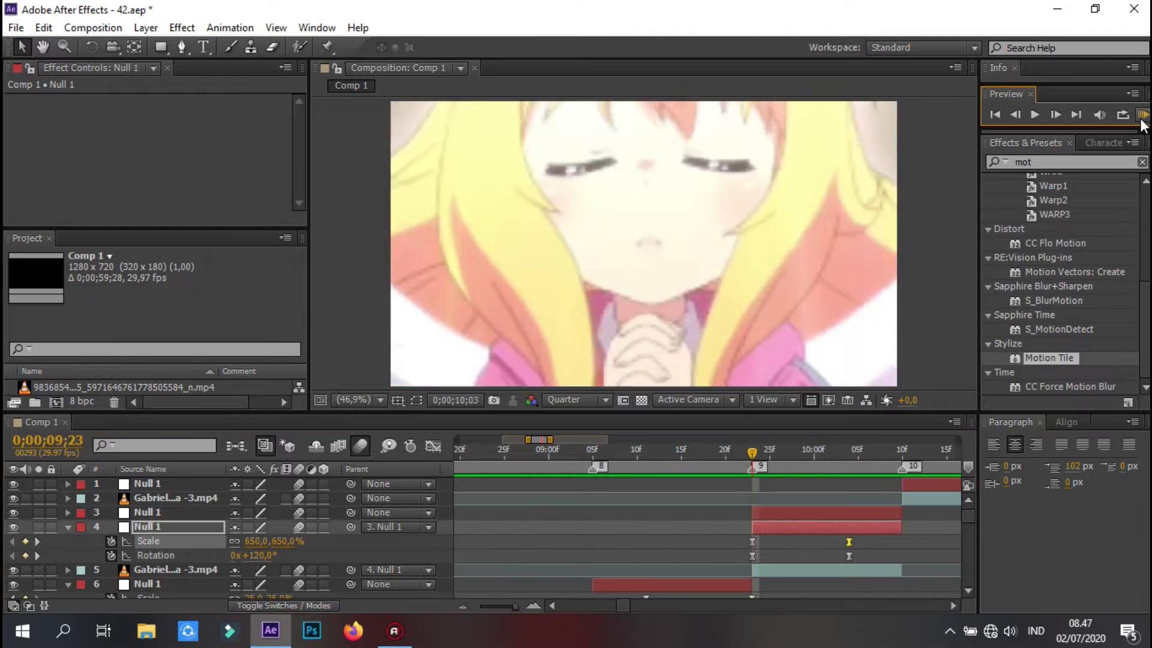
key("shift+F3")
key("space")
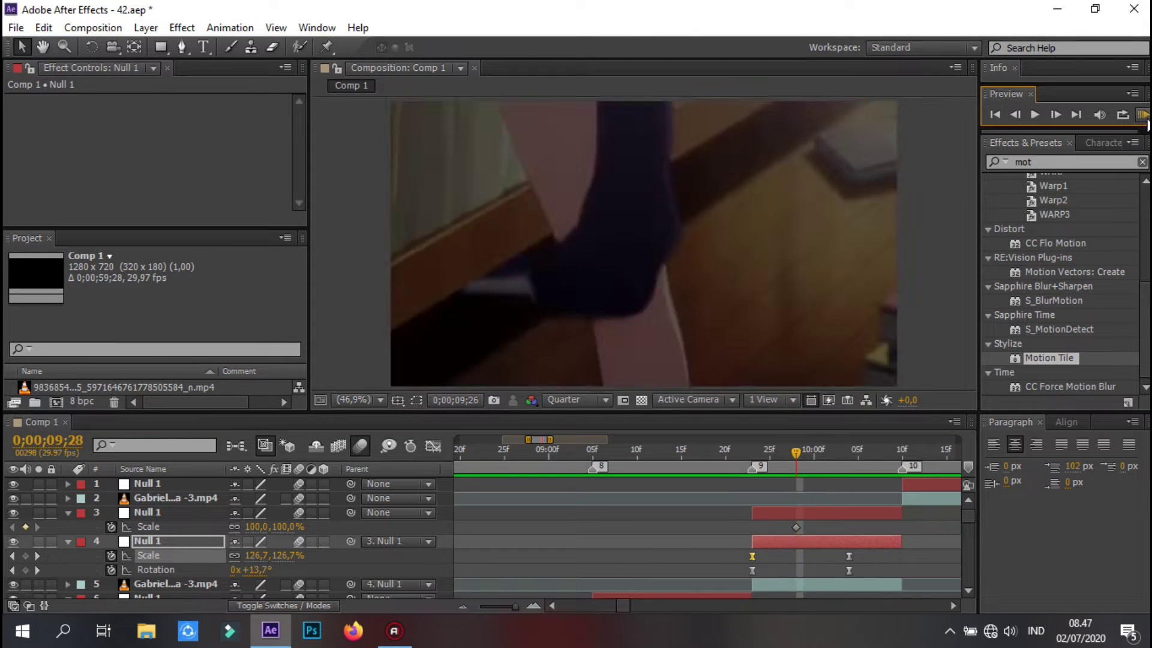
Apply Easy Ease to layer 3's two scale keyframes and preview the zoom
right_click(894, 527)
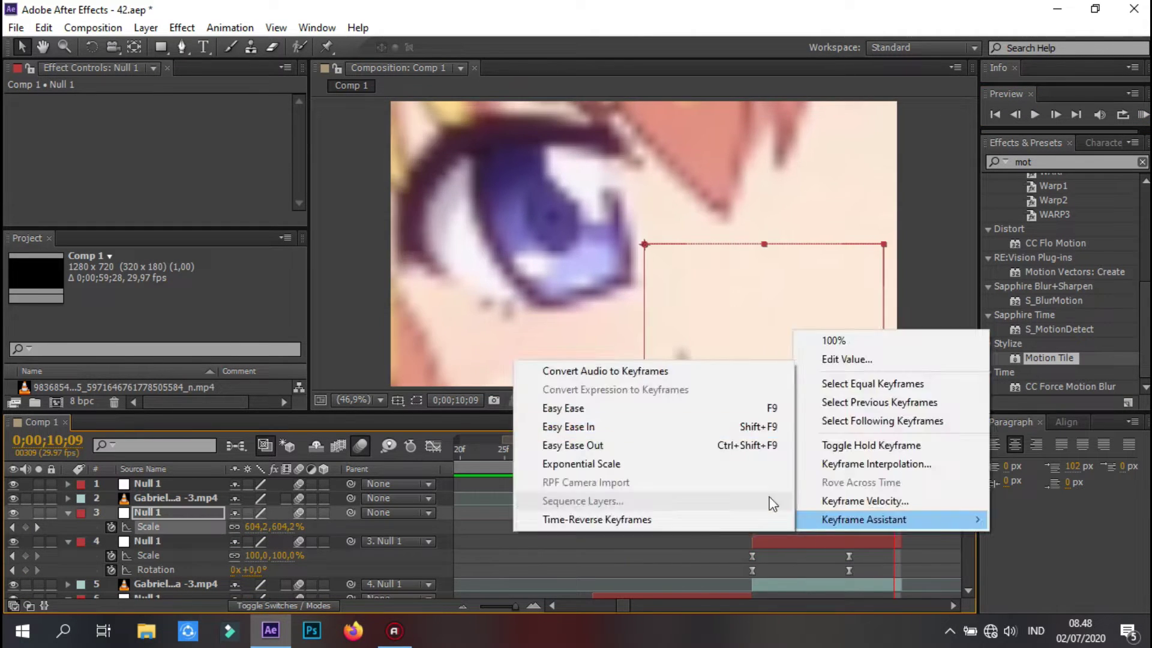
left_click(579, 404)
key("shift+F3")
left_click(1143, 115)
key("shift+F3")
Reveal the top Null 1 layer's Scale for its 25% to 100% zoom
left_click(545, 440)
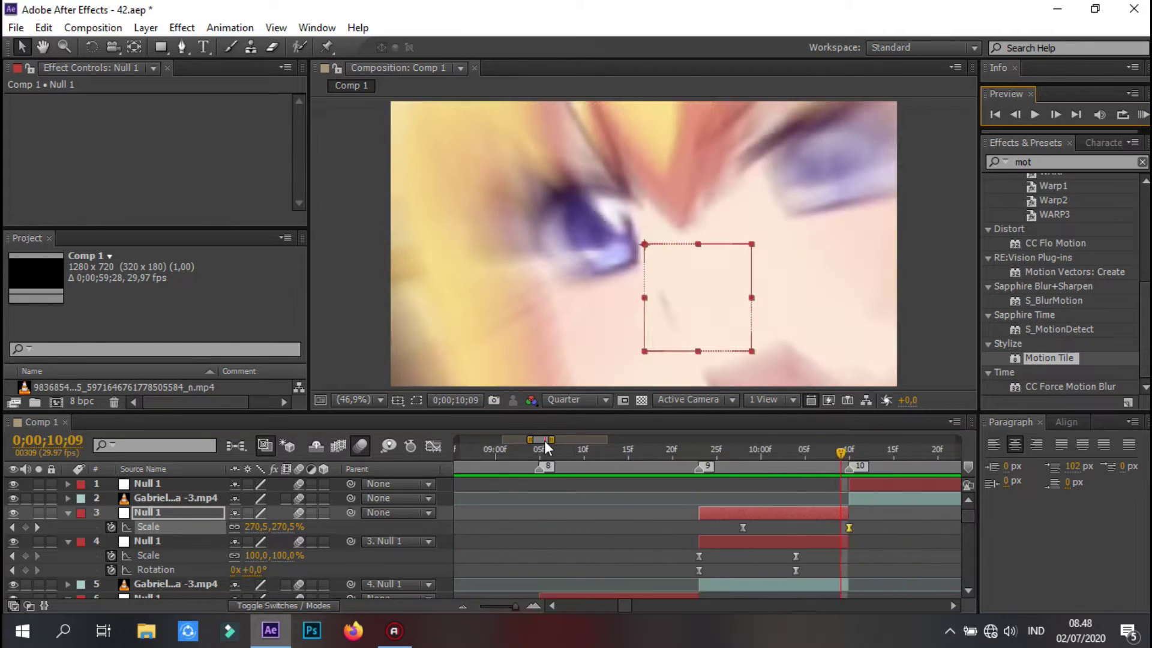
key("s")
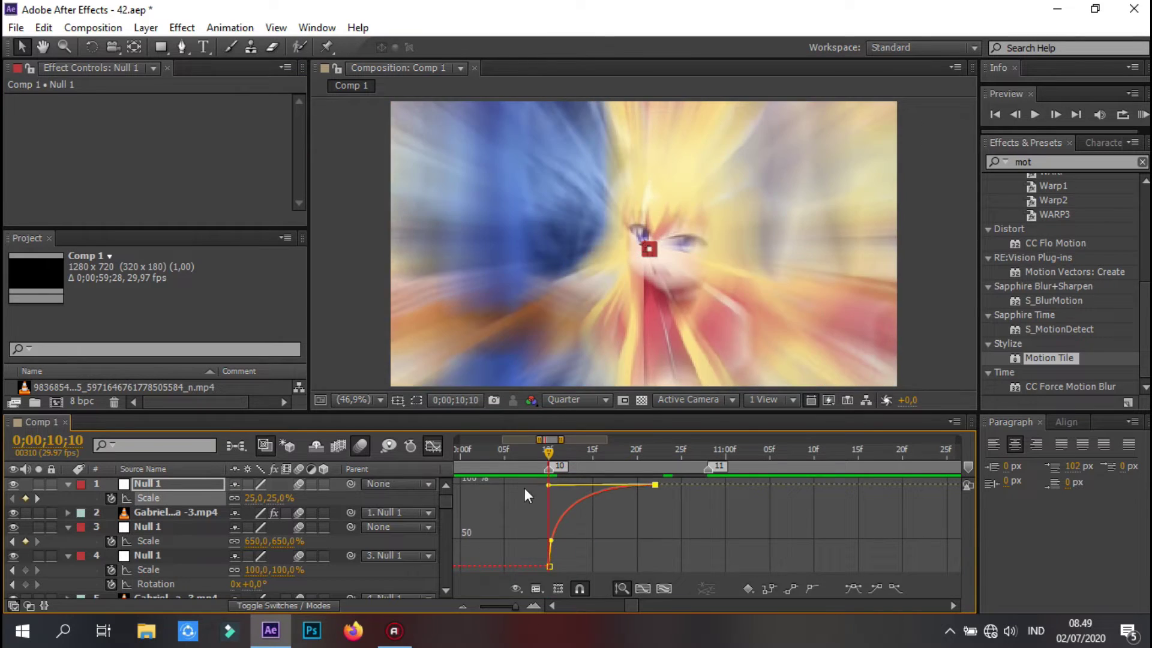
key("shift+F3")
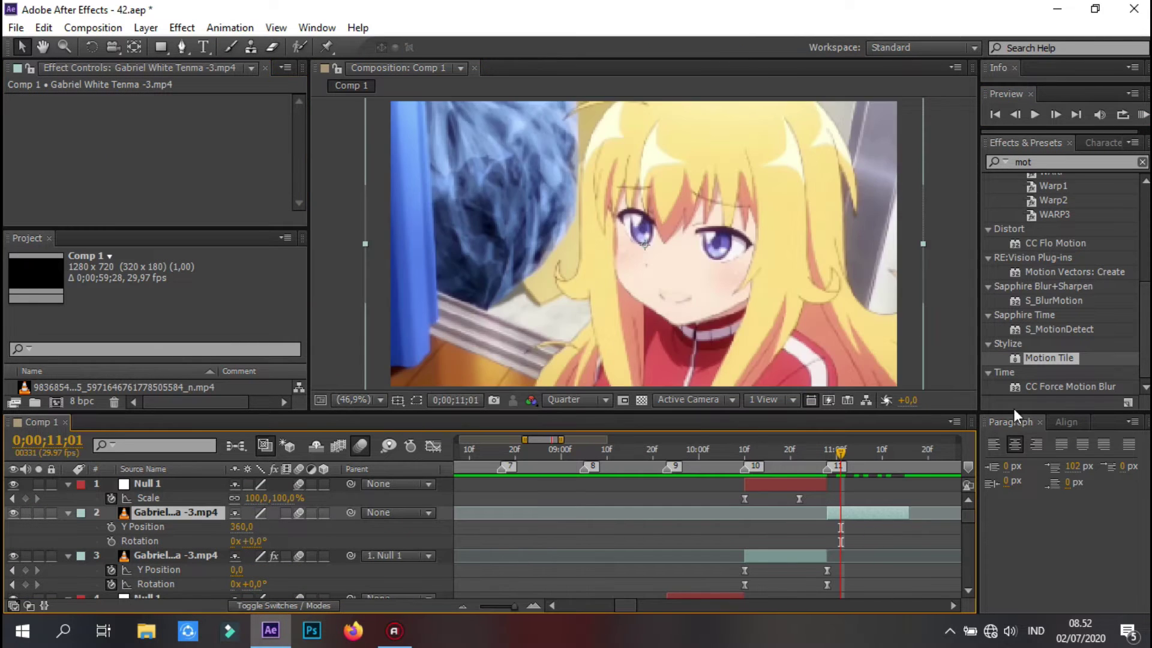
Freeze the anime clip on the chosen frame
left_click(905, 451)
right_click(890, 513)
left_click(750, 221)
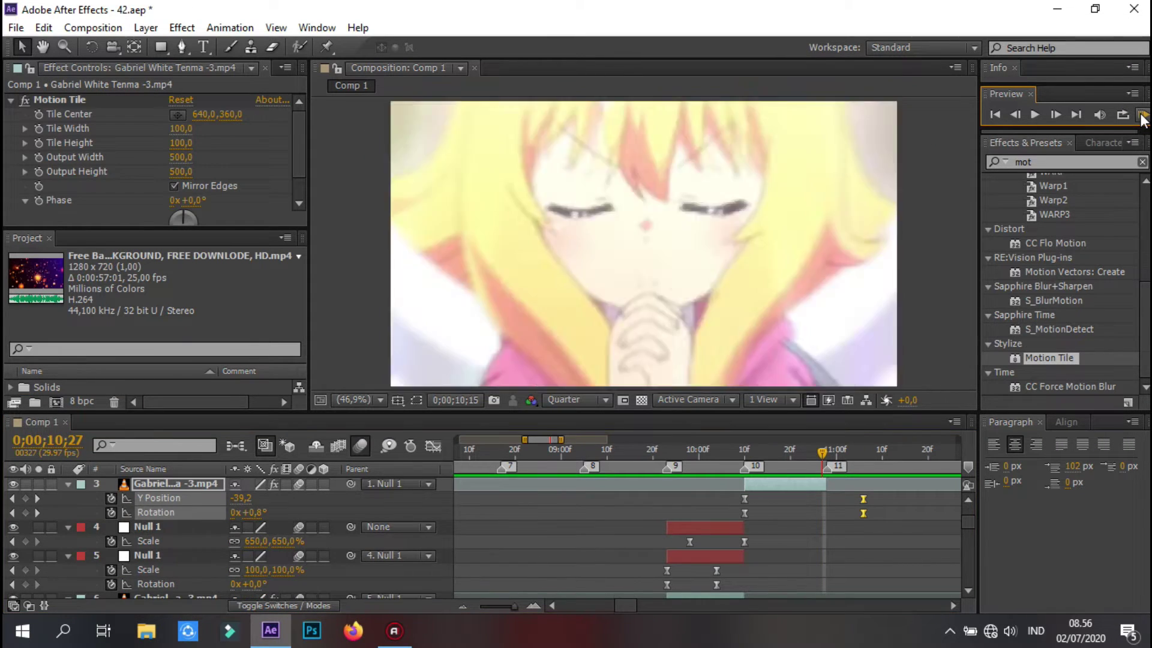
Add a new camera layer to Comp 1
scroll(856, 509, "up", 2)
key("ctrl+alt+shift+c")
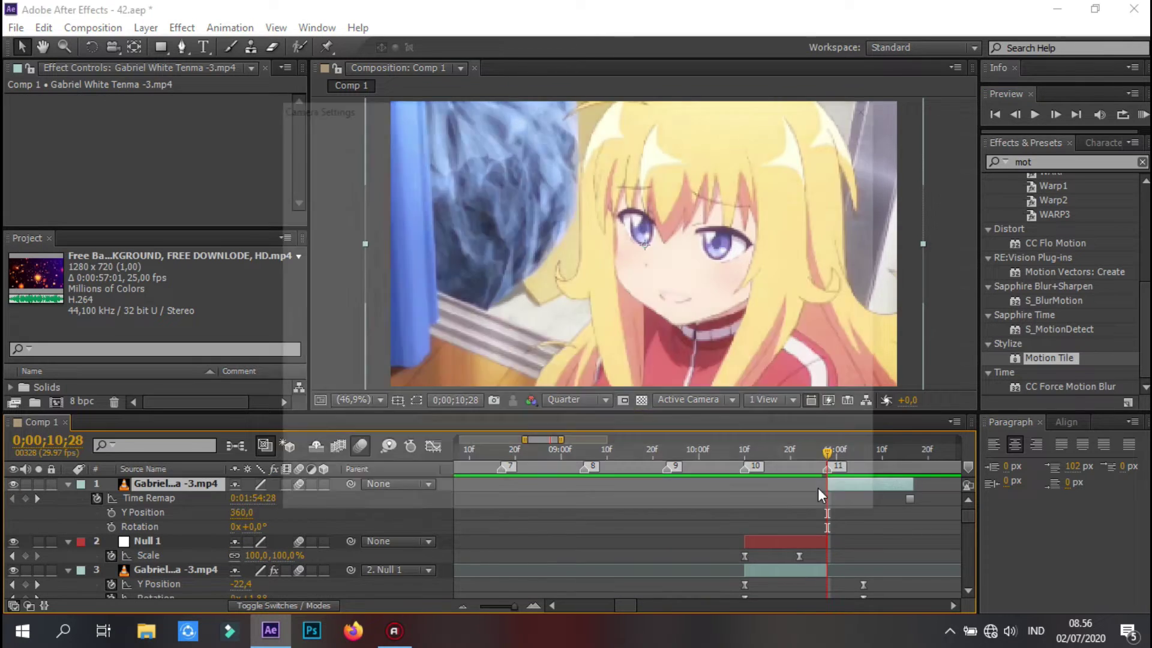
key("Return")
left_click(700, 452)
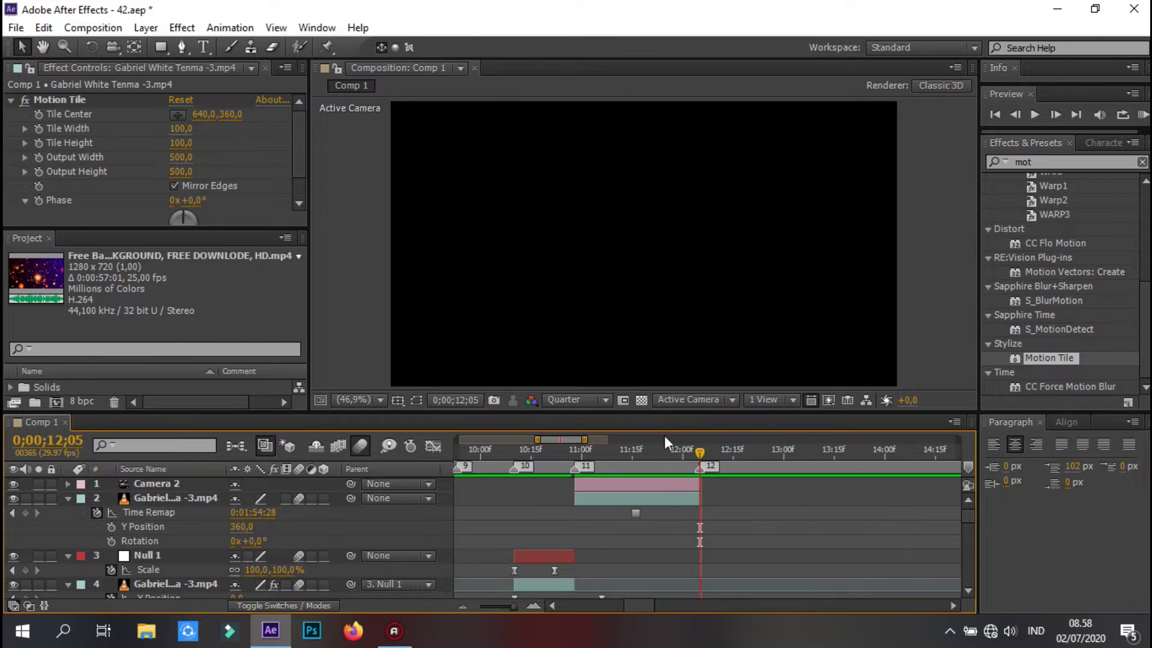
Create a null at 10;28, split it at the playhead, and shift layer 5's keyframes one frame earlier
left_click(664, 449)
right_click(64, 527)
left_click(360, 450)
key("ctrl+shift+d")
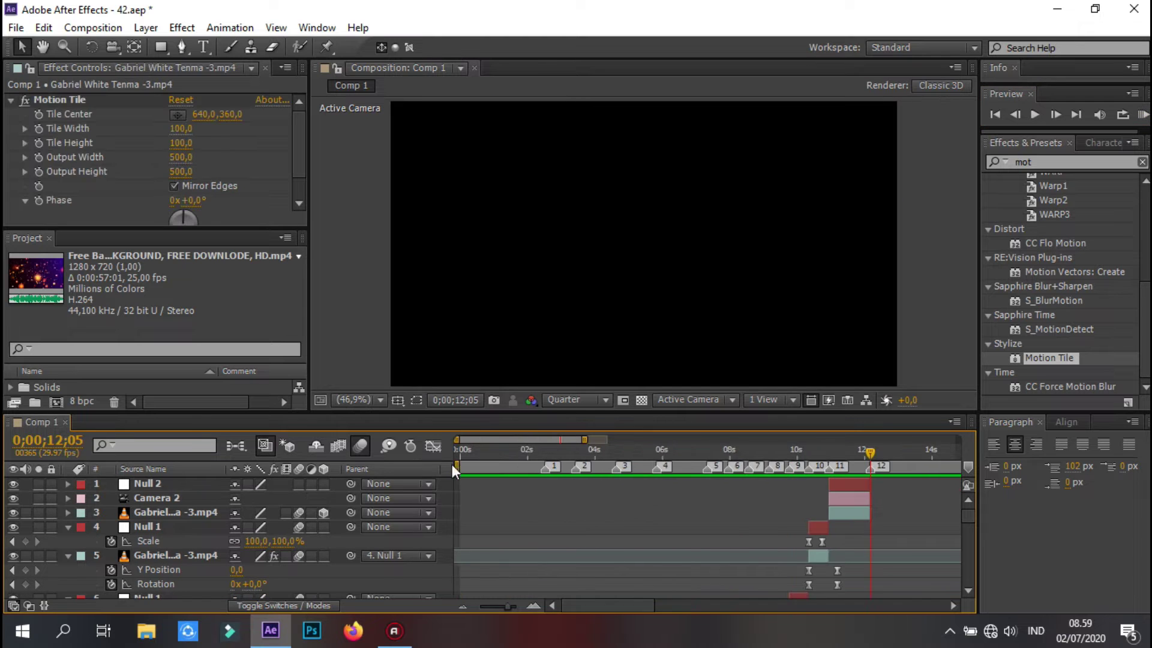
key(";")
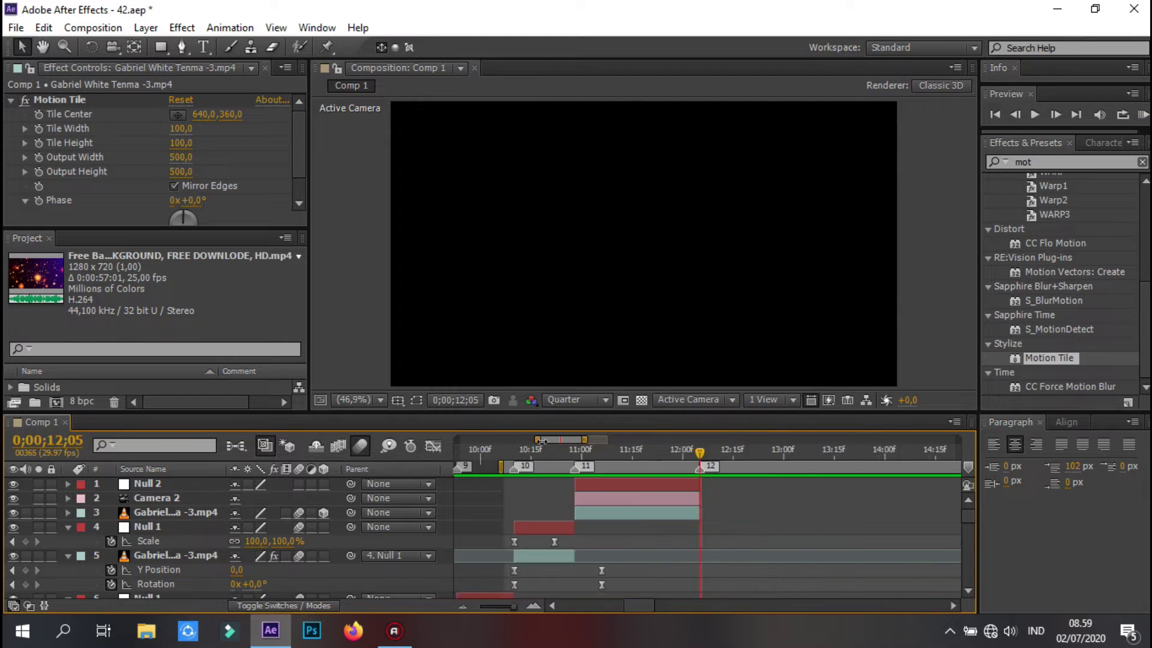
left_click(1143, 114)
left_click_drag(749, 573, 743, 573)
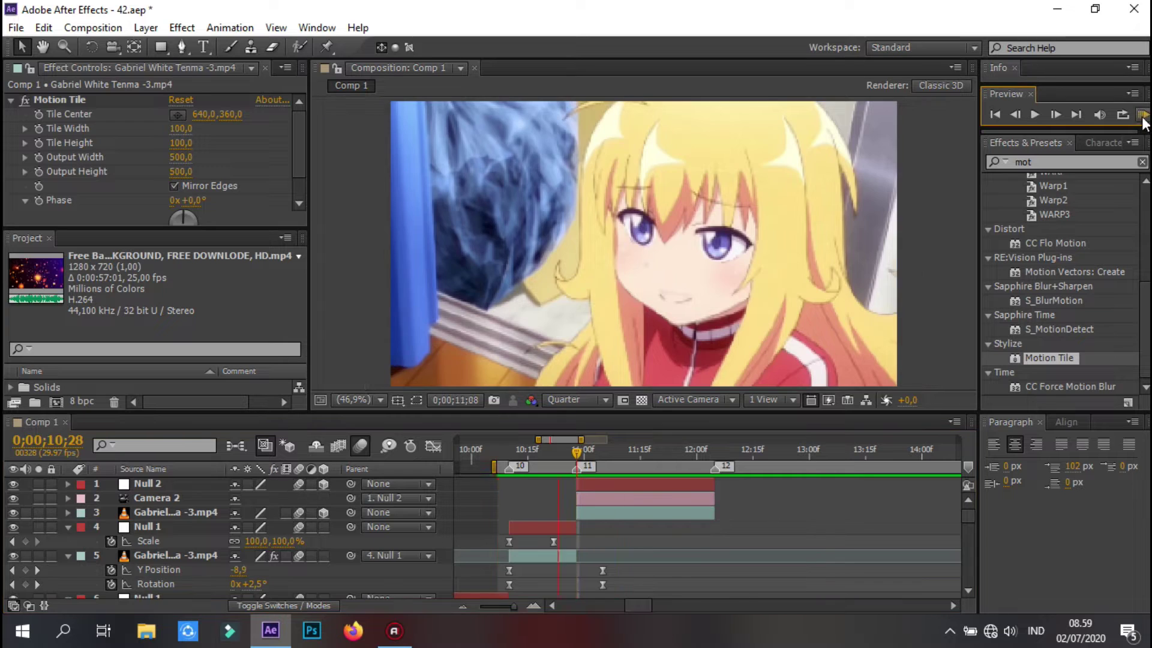
Set Null 2's Position Z to -51111 so the clip becomes a small centred frame
left_click(180, 483)
key("p")
left_click_drag(303, 498, 332, 498)
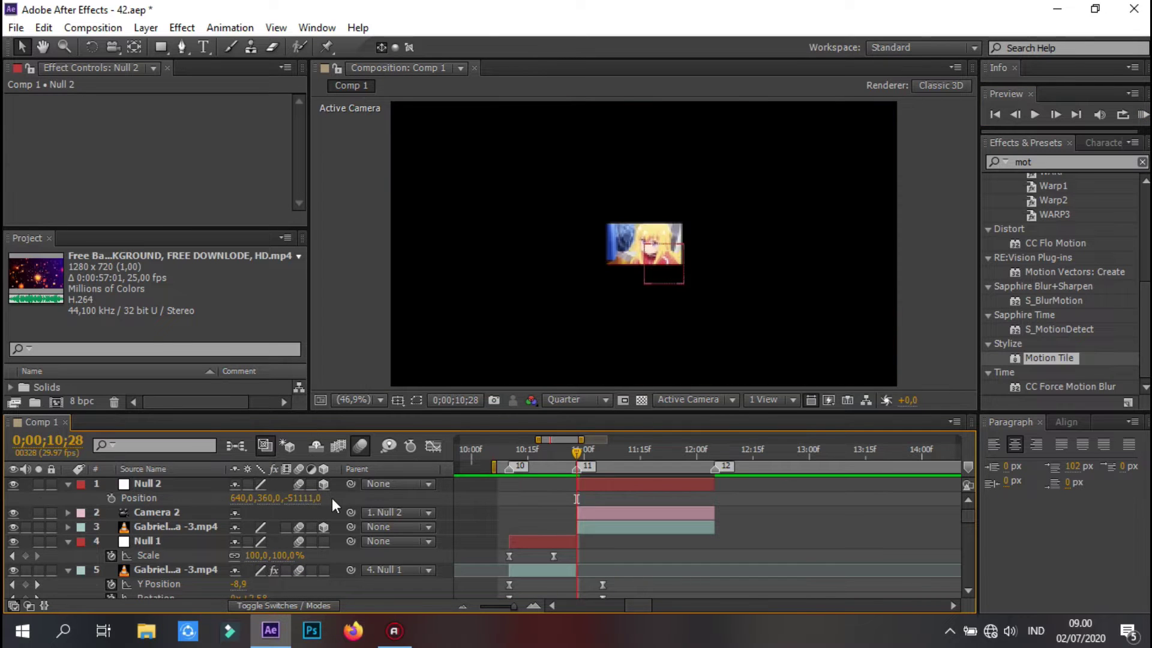
Keyframe Null 2's depth from the start value to Z -71111 at 12;04
key("Return")
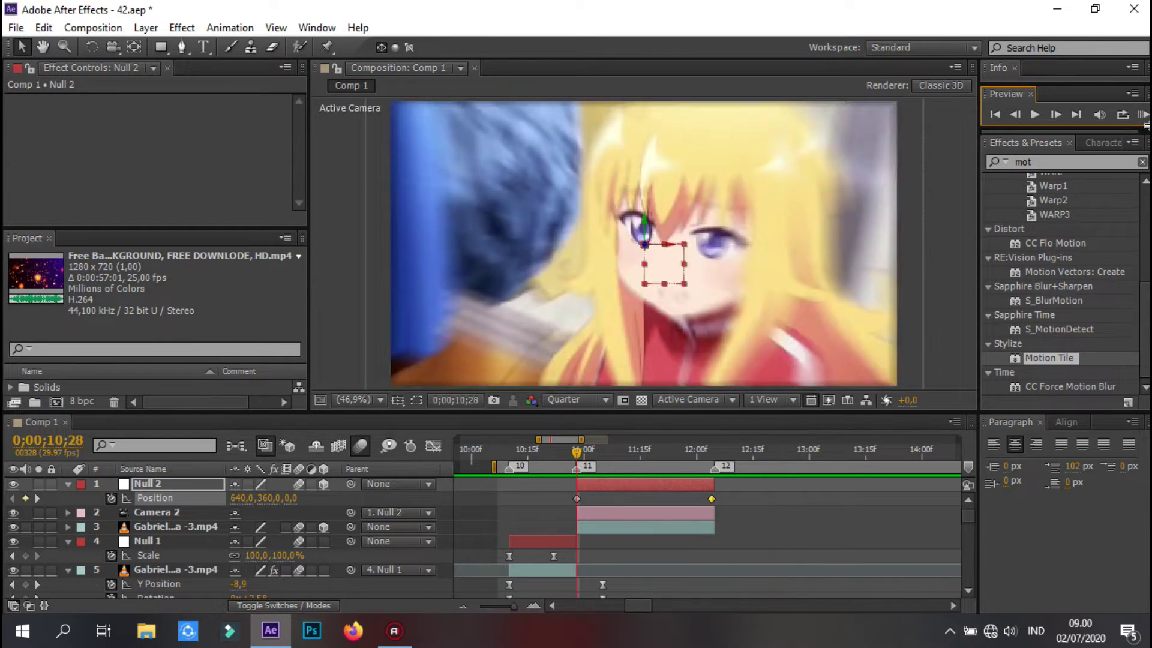
key("k")
type("-71111")
key("Return")
Ease the zoom in the Graph Editor so it starts fast and decays, and align the end key to 12;04
right_click(577, 499)
key("shift+F3")
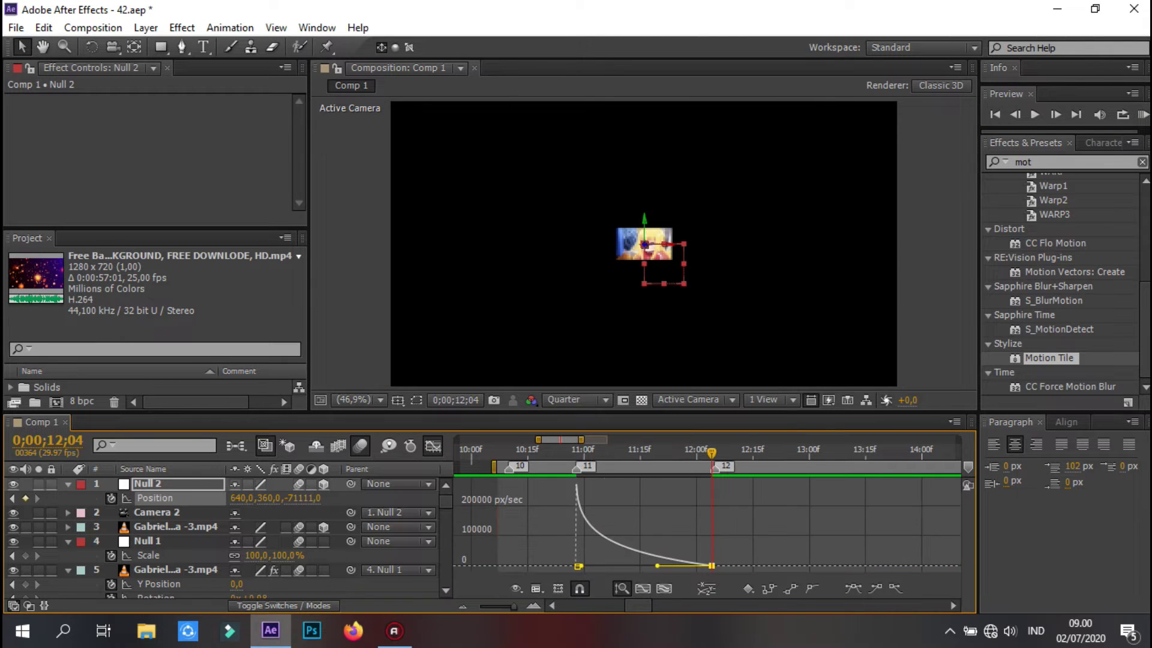
key("F9")
key("shift+F9")
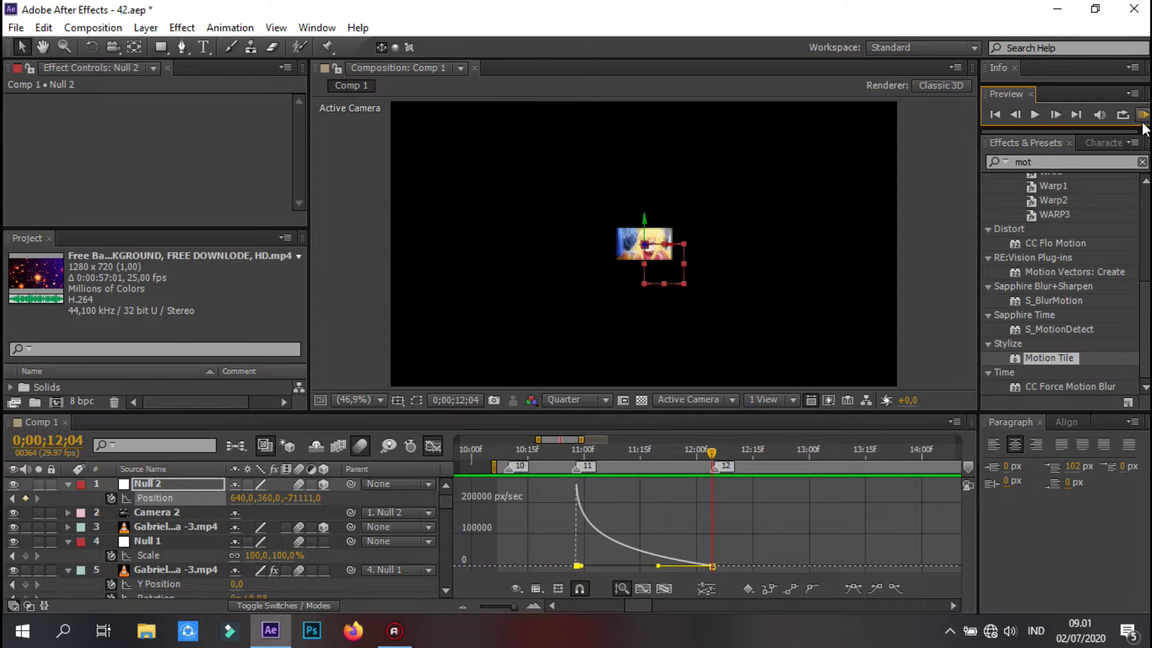
key("shift+F3")
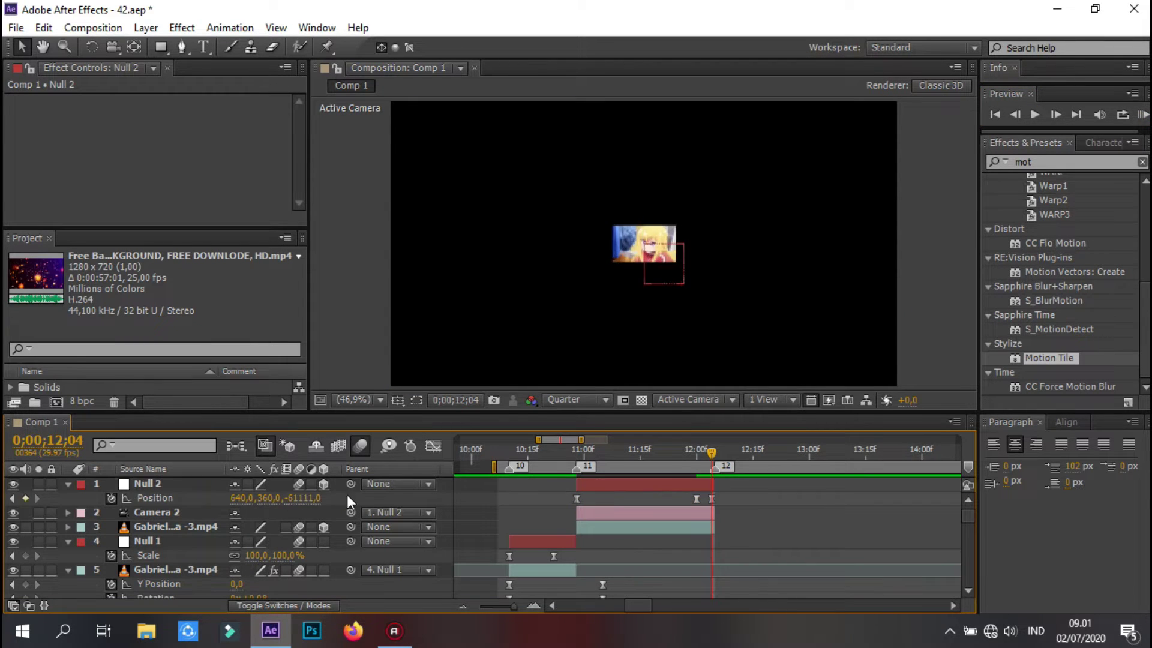
left_click_drag(696, 498, 711, 498)
Add a Z Rotation keyframe on Null 2 at the start of the zoom
left_click(576, 456)
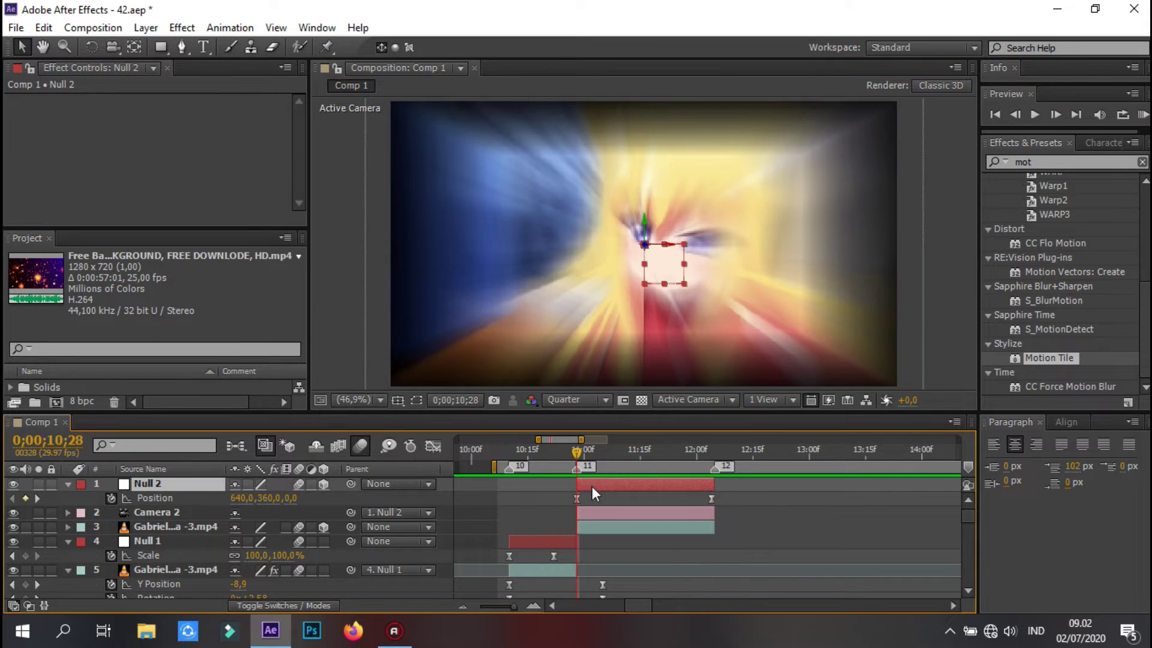
key("alt+shift+r")
key("space")
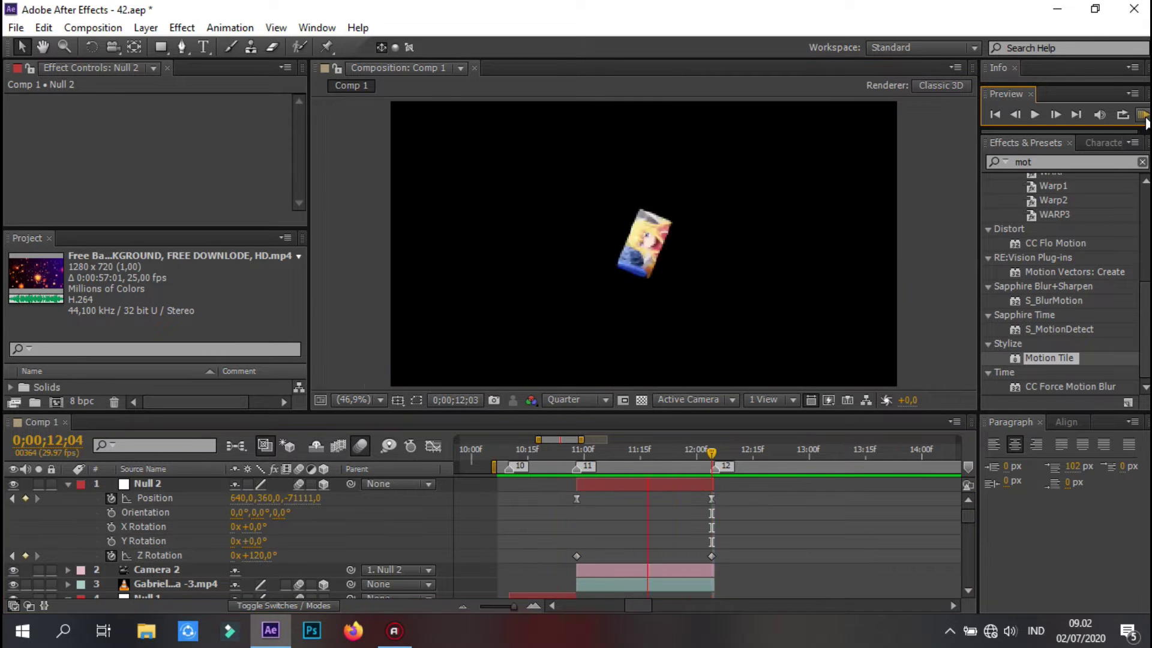
Apply Easy Ease to Null 2's position and rotation keyframes and check the position speed graph
left_click_drag(635, 578, 564, 492)
right_click(576, 556)
left_click(870, 463)
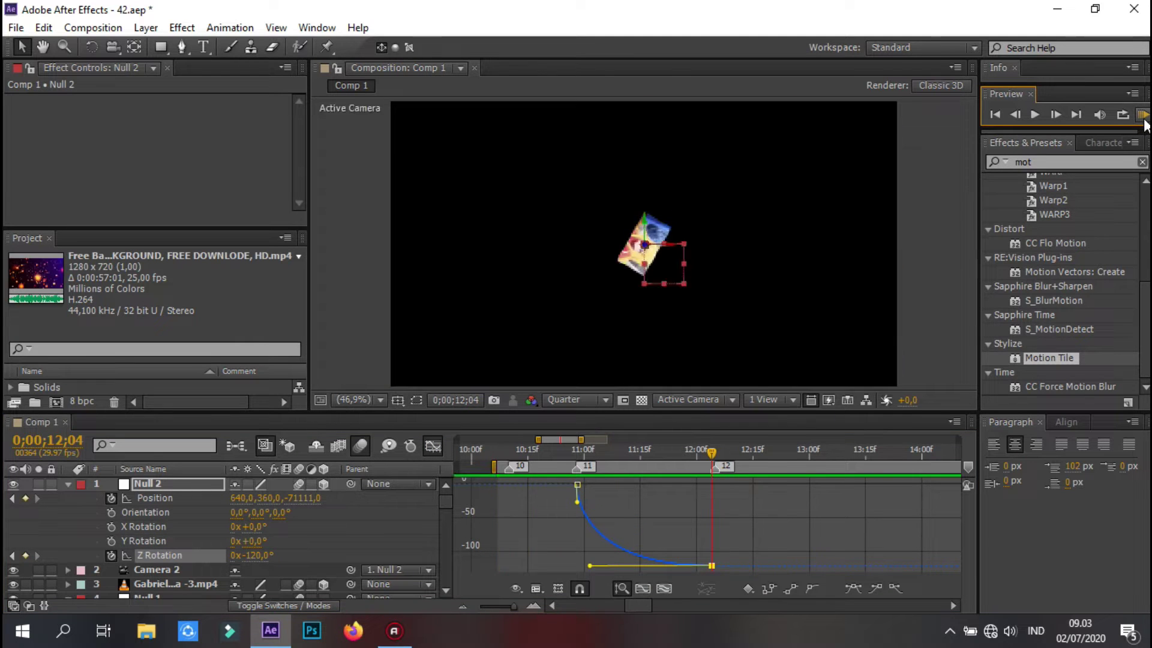
left_click(154, 498)
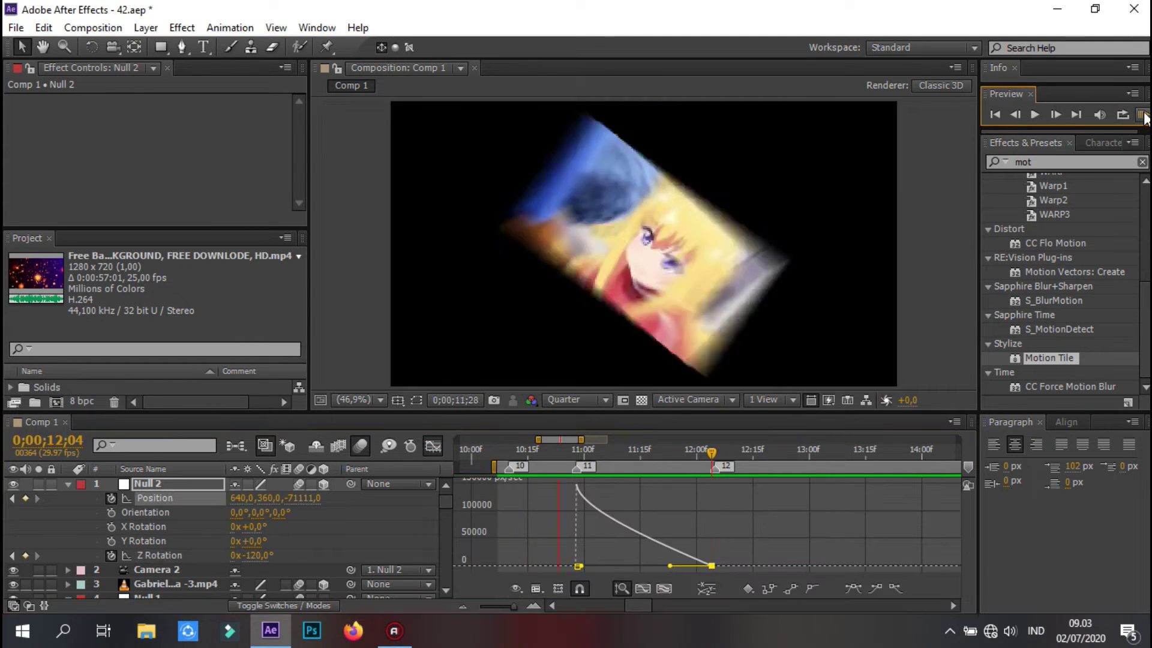
left_click(432, 446)
left_click(301, 498)
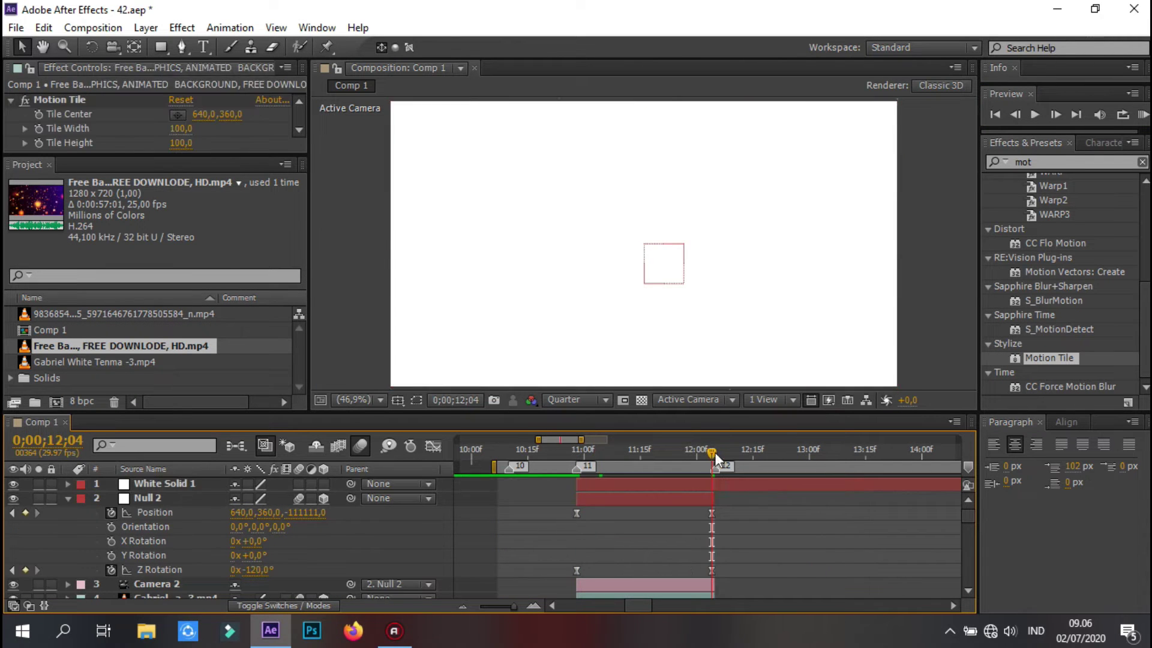
Scale White Solid 1 to 1000 by 1 so it becomes a thin band
left_click(660, 484)
key("s")
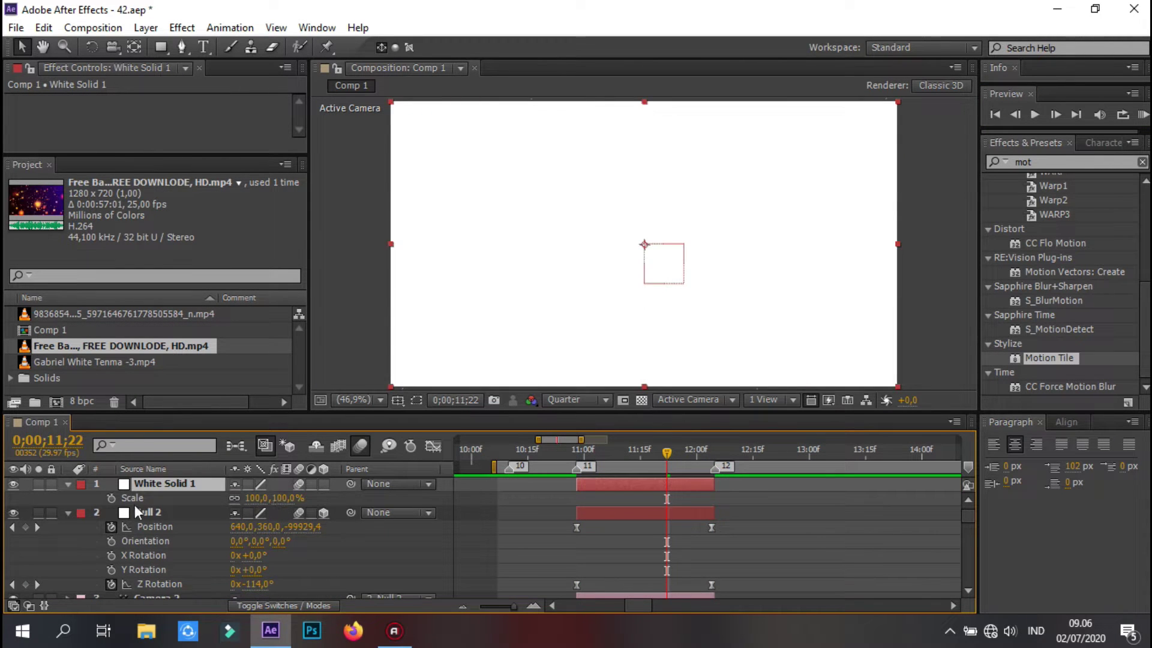
left_click_drag(294, 498, 274, 501)
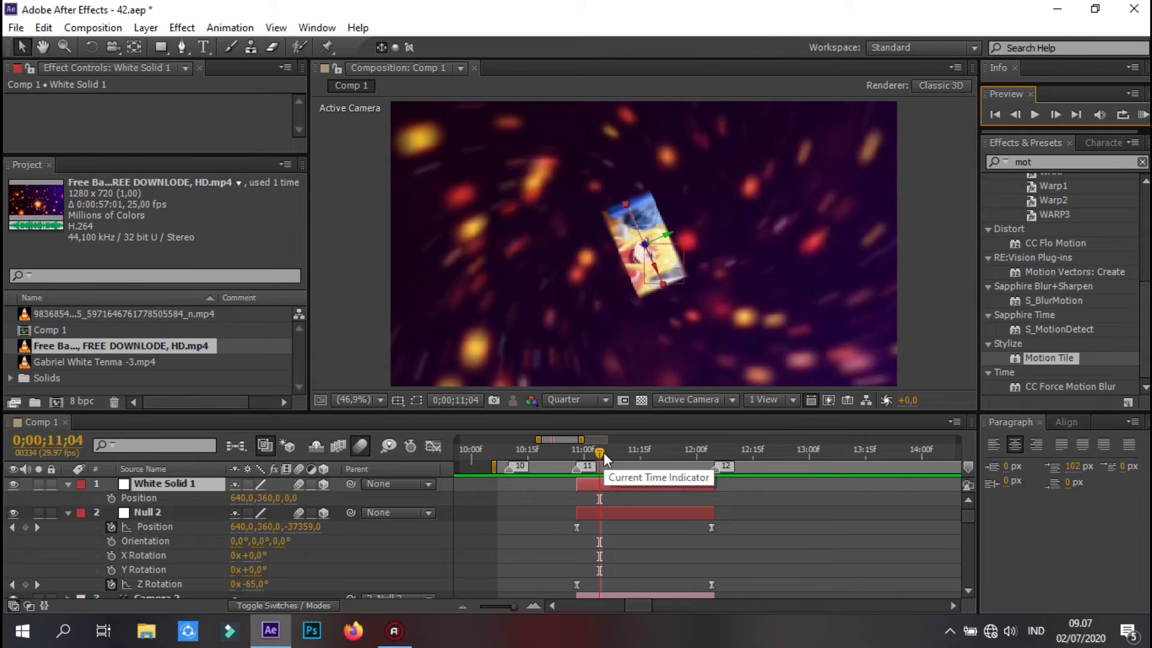
left_click_drag(605, 459, 597, 459)
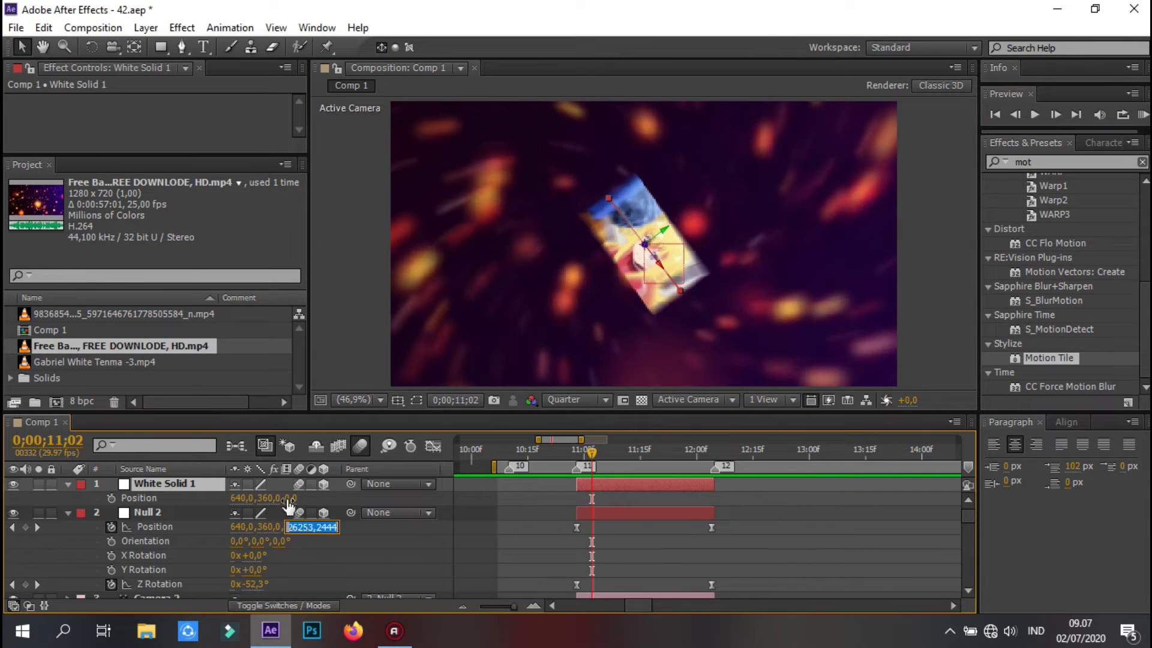
left_click(733, 357)
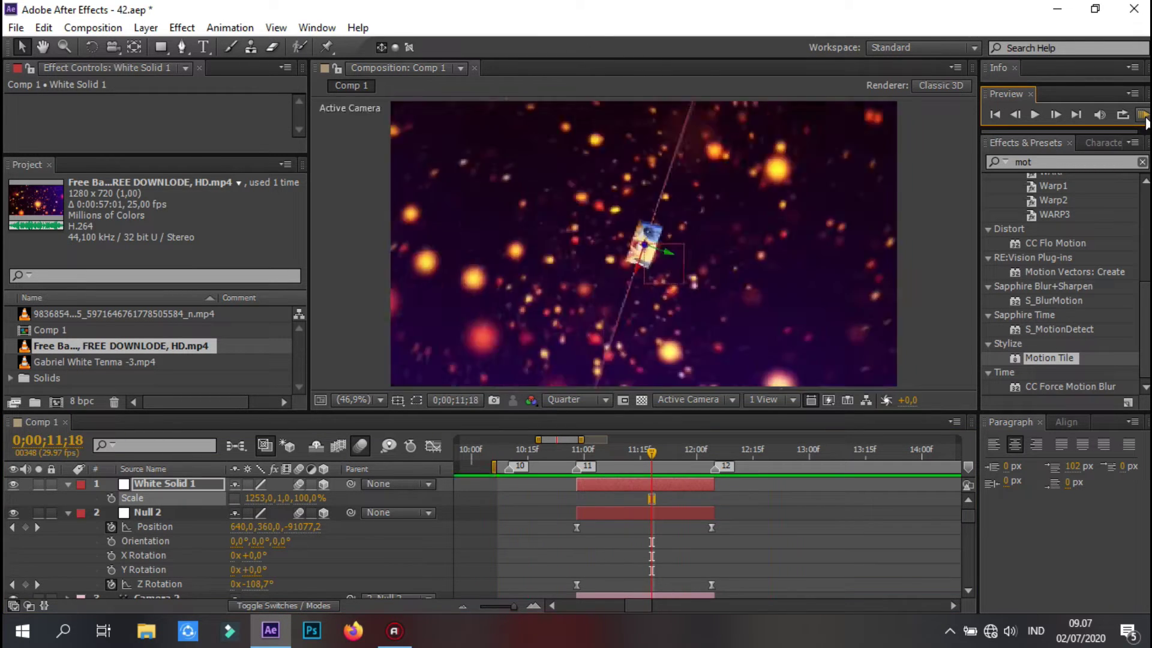
type("00")
key("Return")
left_click_drag(651, 451, 589, 452)
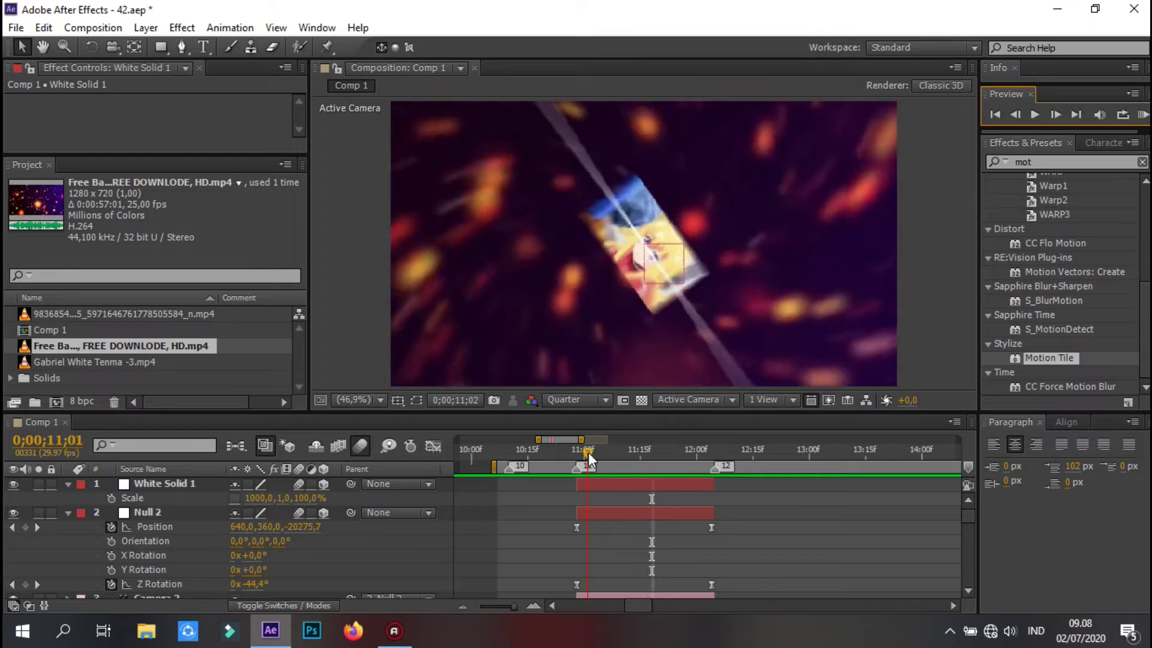
left_click(256, 498)
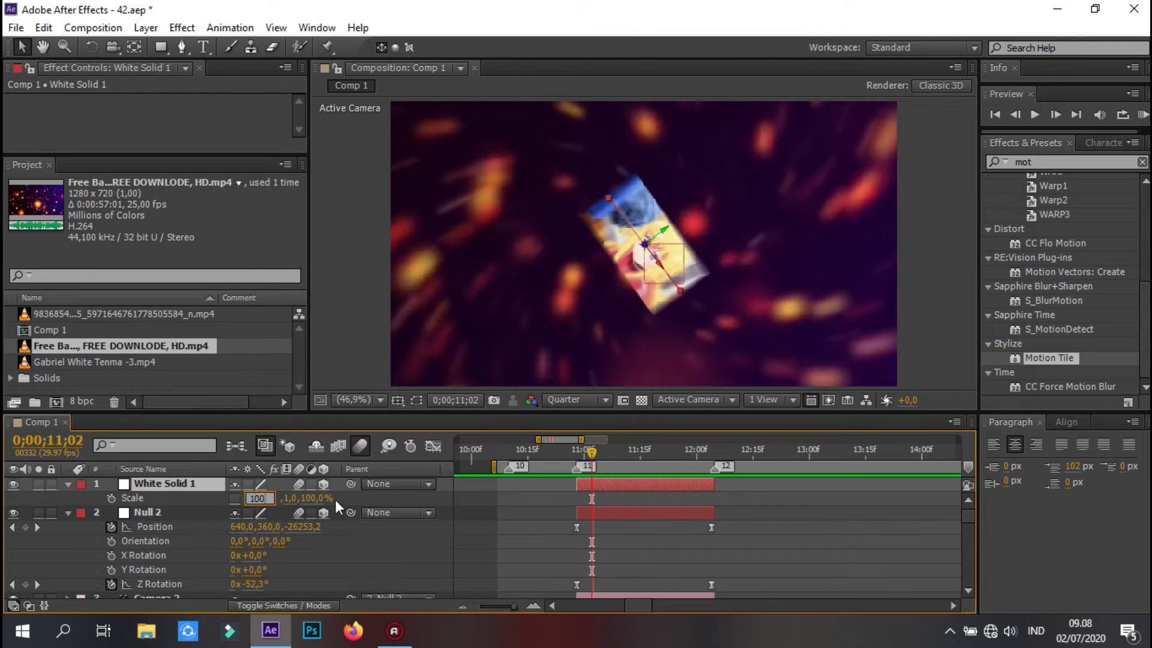
Rotate and position the streak around Z -26253, preview it, and duplicate the layer
left_click(645, 484)
key("r")
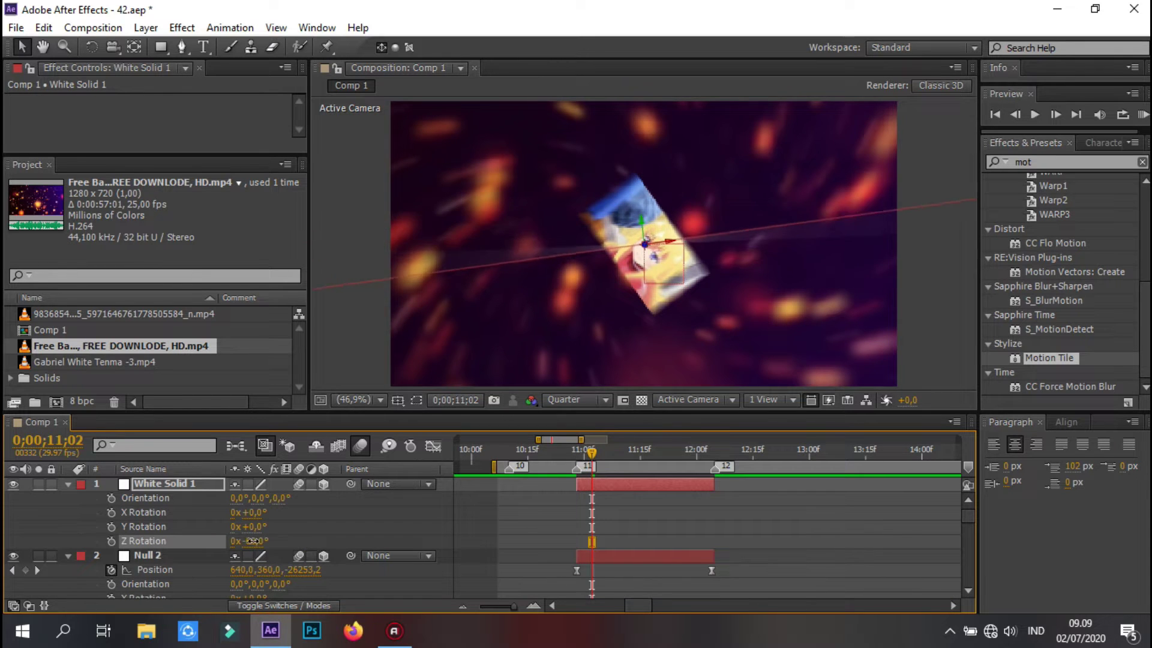
left_click(1144, 115)
left_click(367, 534)
left_click(178, 484)
key("p")
left_click(1143, 115)
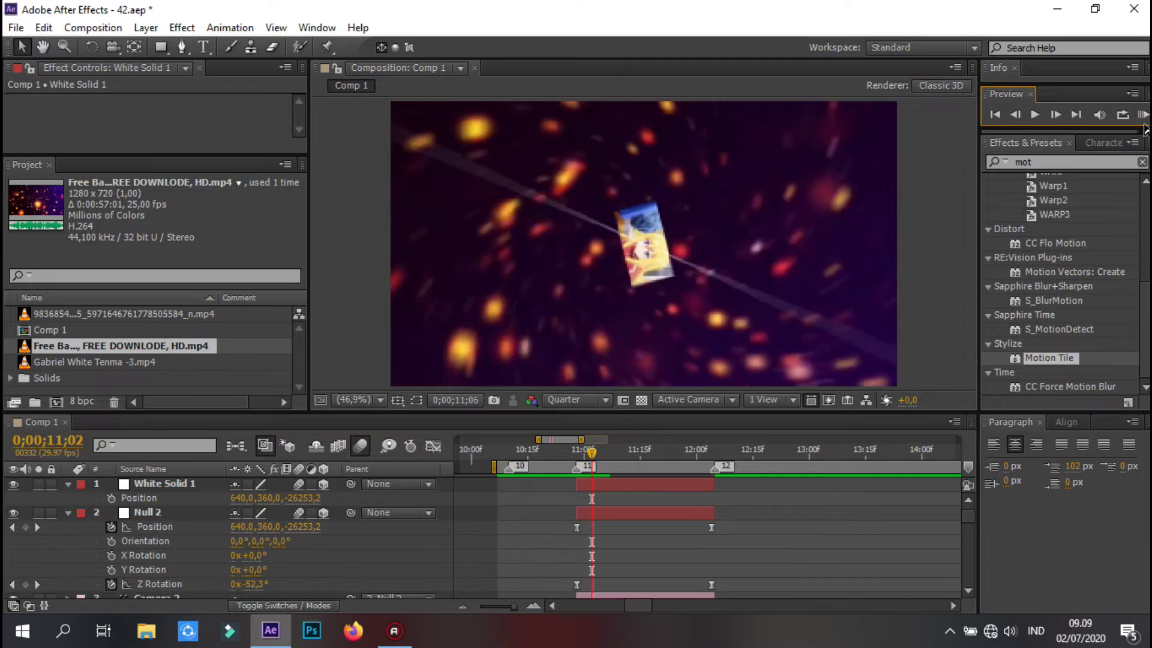
left_click(618, 462)
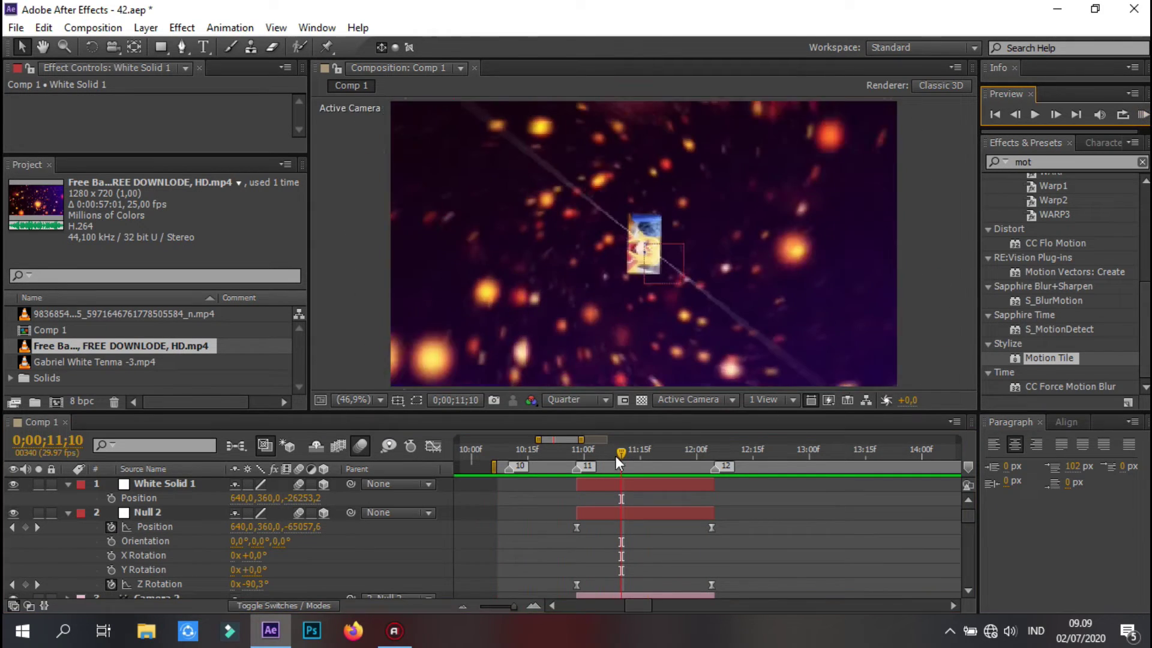
key("ctrl+d")
left_click(1143, 115)
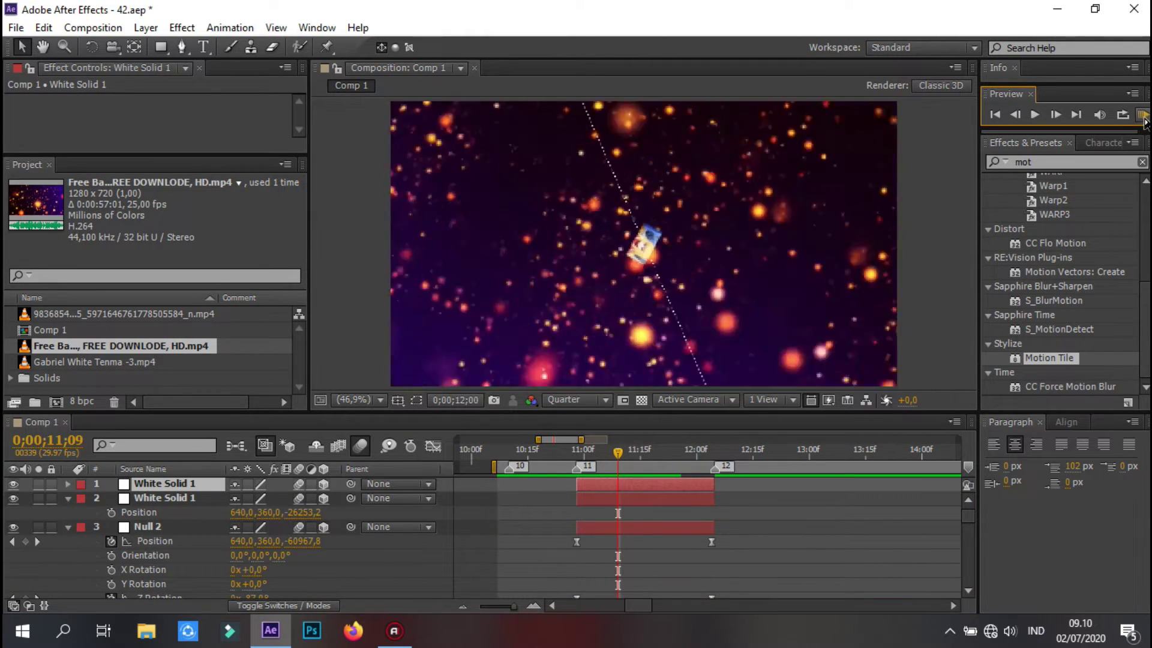
Adjust the top streak's rotation and position and preview both streaks
key("r")
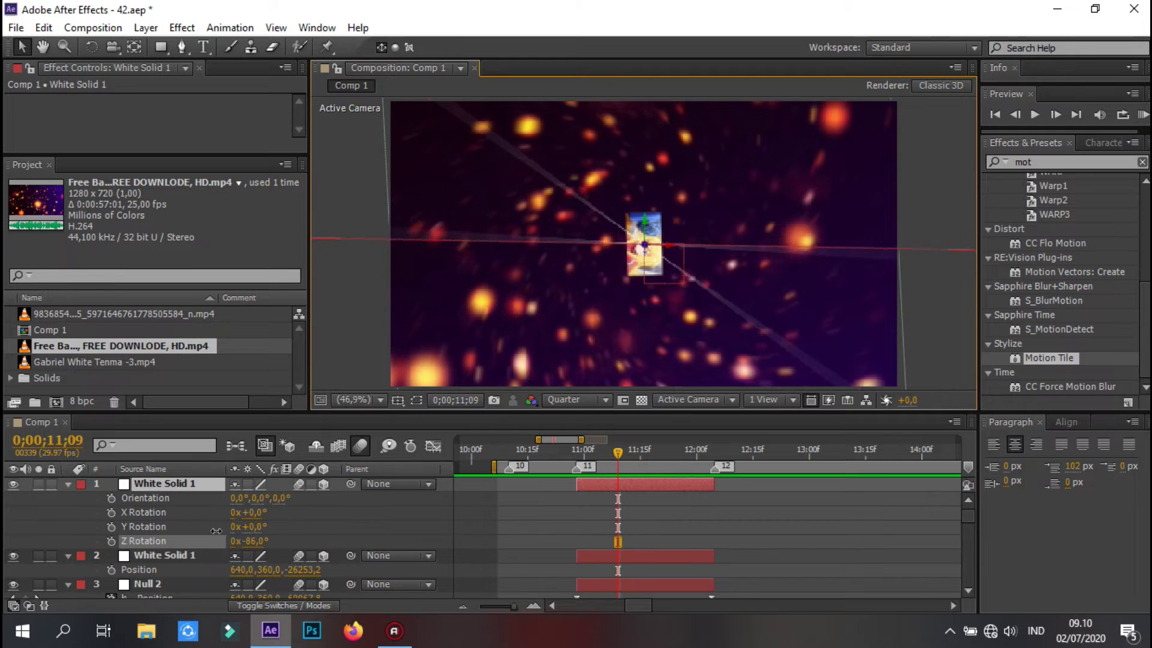
scroll(532, 519, "down", 1)
key("p")
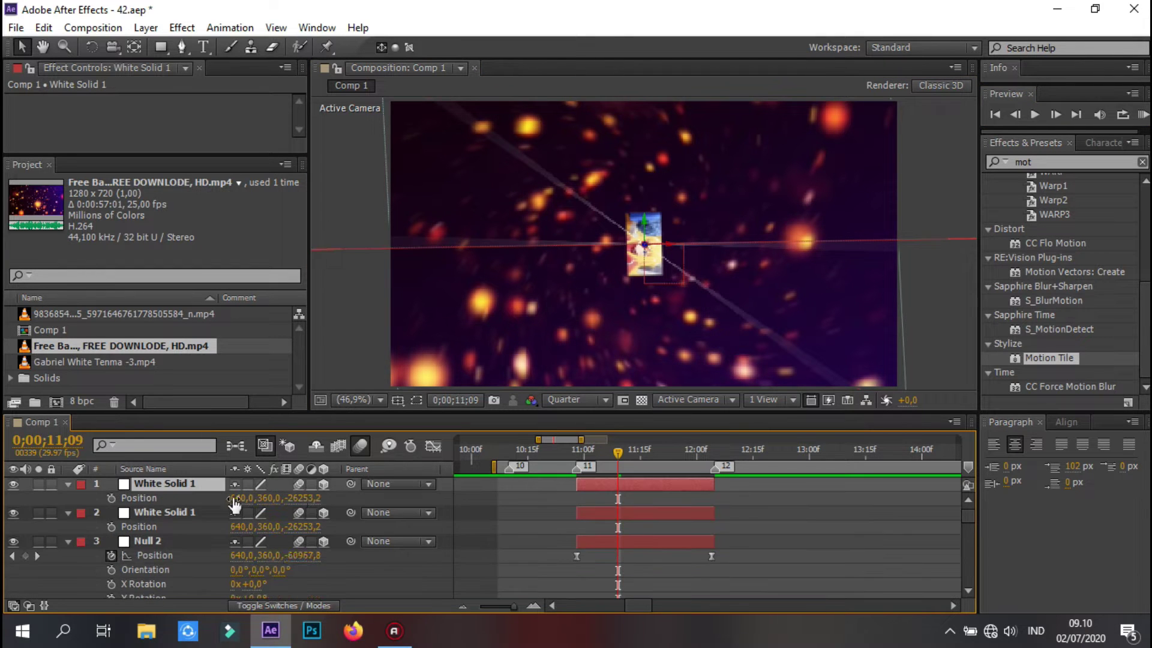
left_click(180, 484)
left_click(1142, 116)
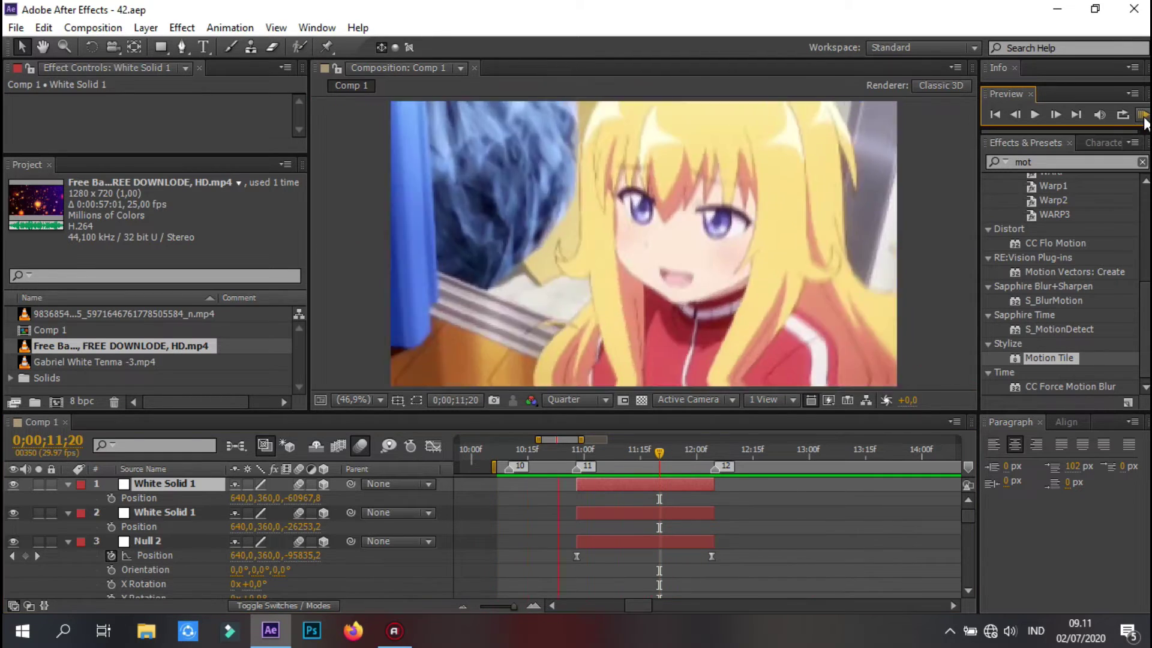
Duplicate the streak, set the copy's width to 800, and paste in a new depth
key("ctrl+d")
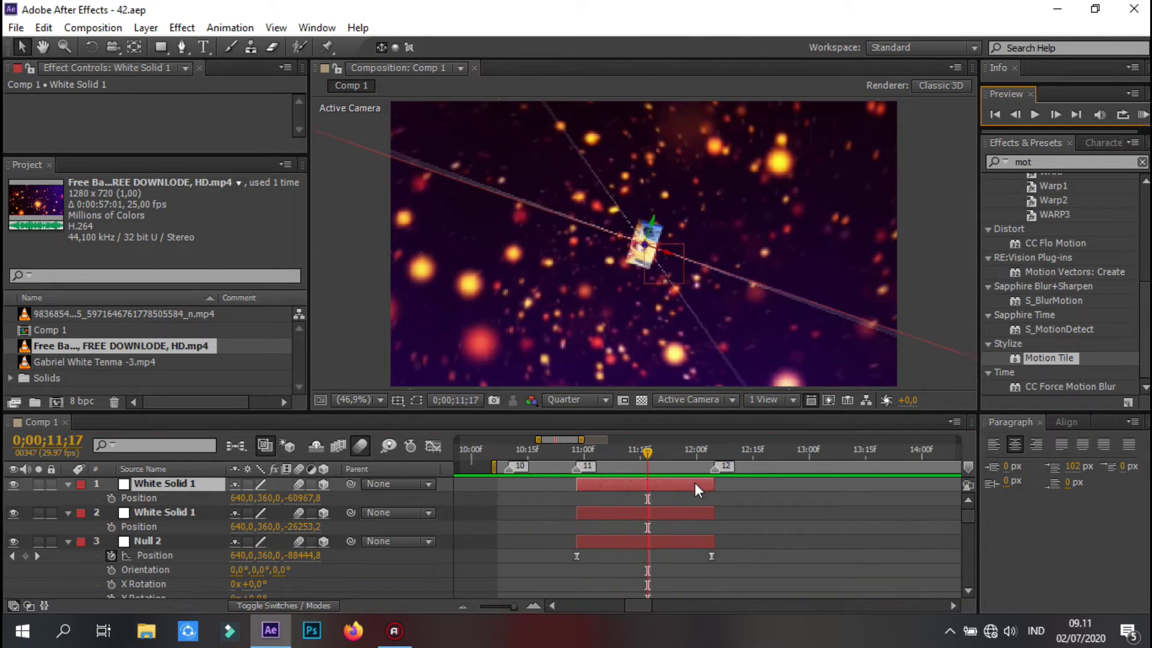
key("s")
left_click(259, 513)
left_click(677, 527)
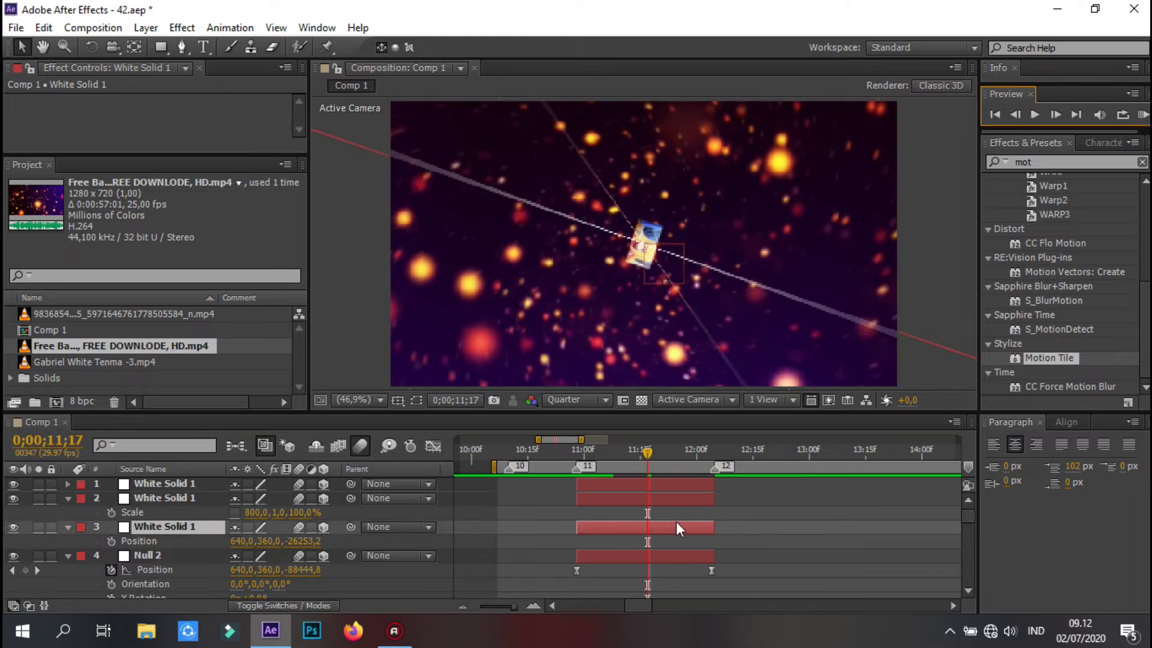
type("800")
left_click(1142, 115)
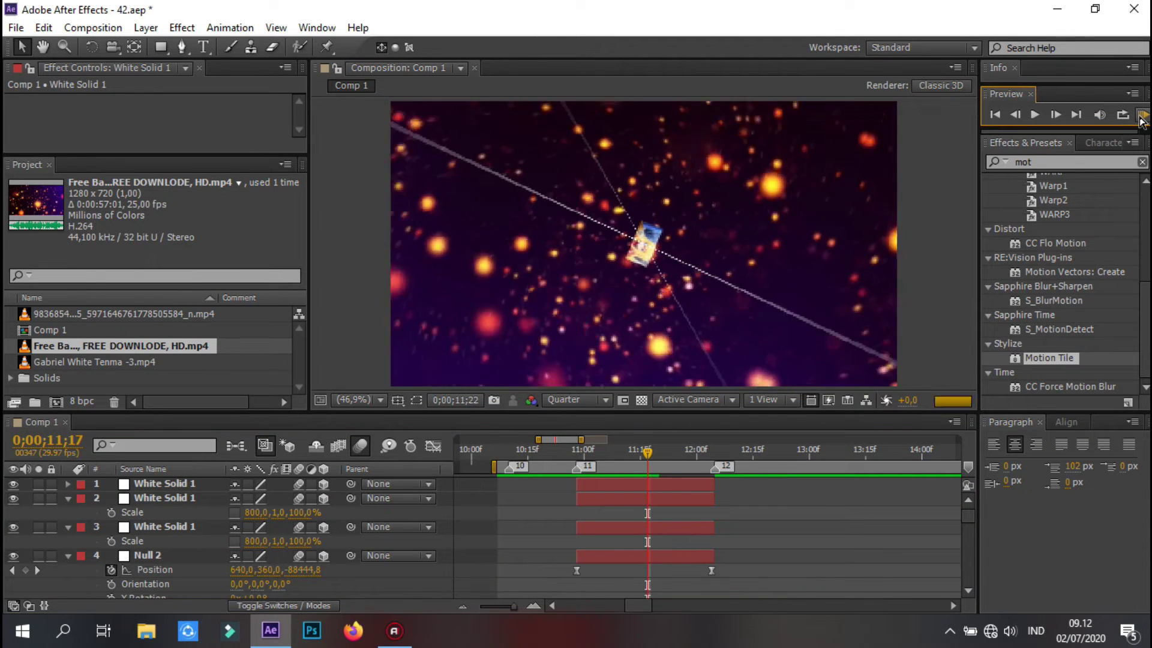
key("p")
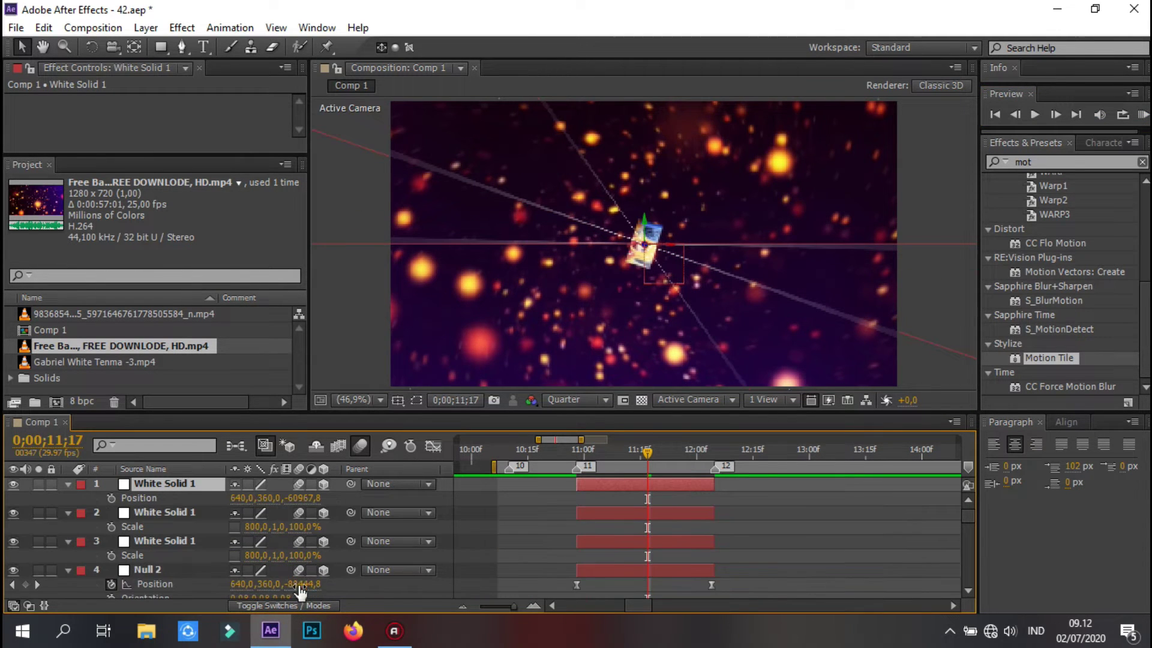
type("-88444,8")
key("Return")
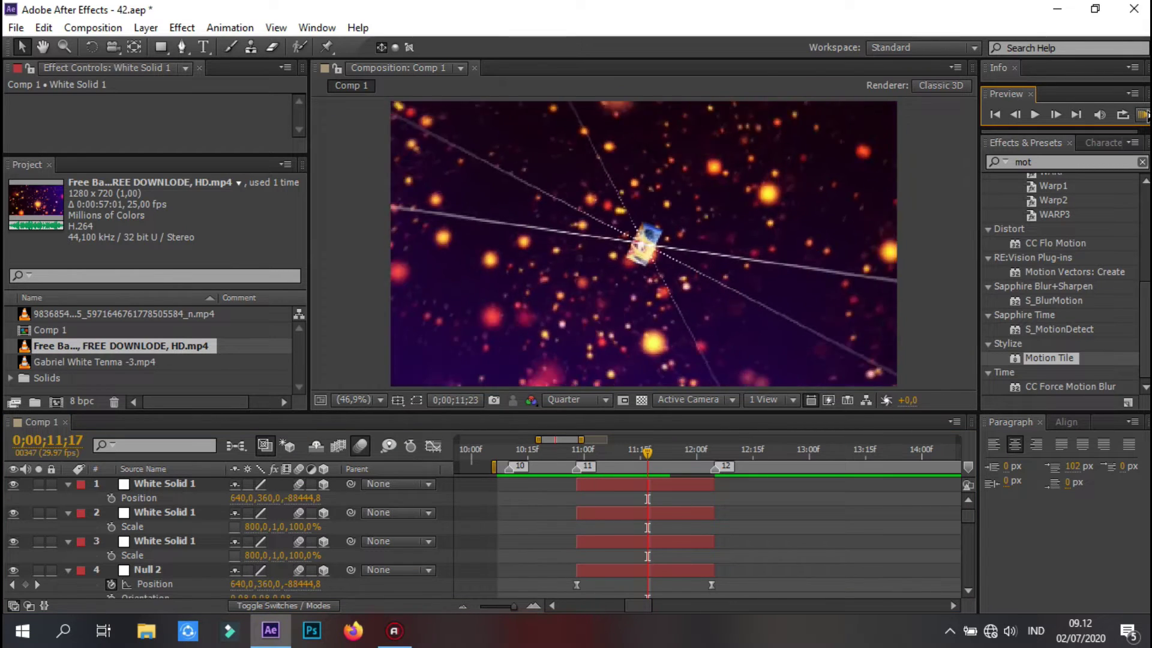
left_click(293, 489)
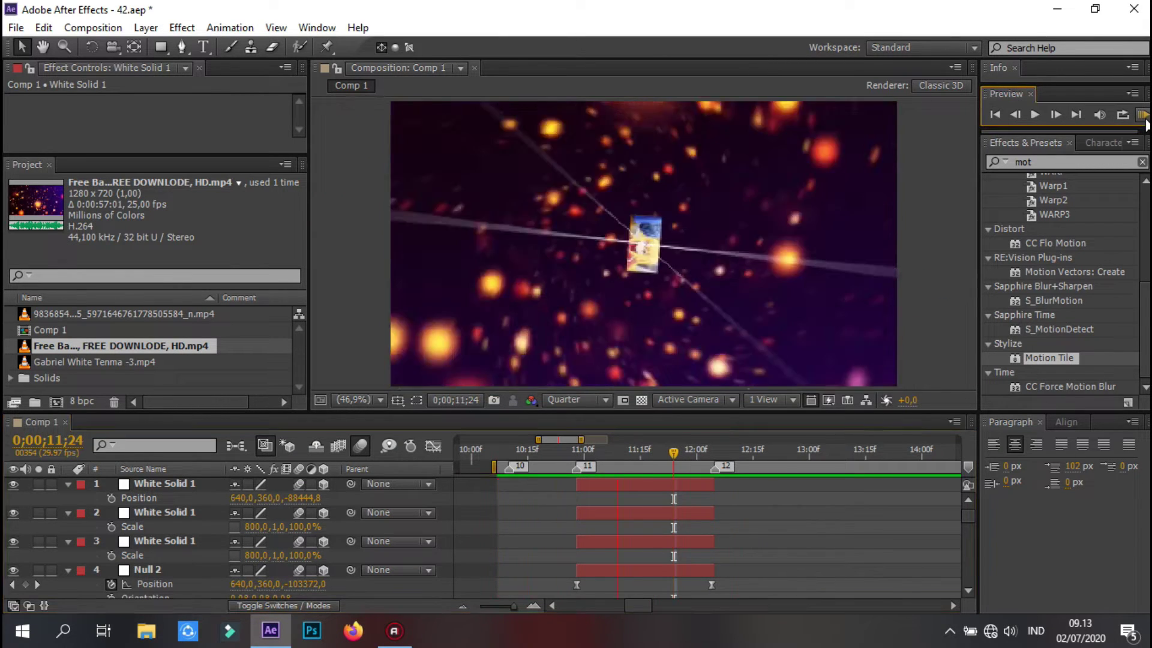
Add another streak copy with its own Z rotation and position at 12;00, moved down one layer
key("ctrl+d")
key("r")
left_click(246, 542)
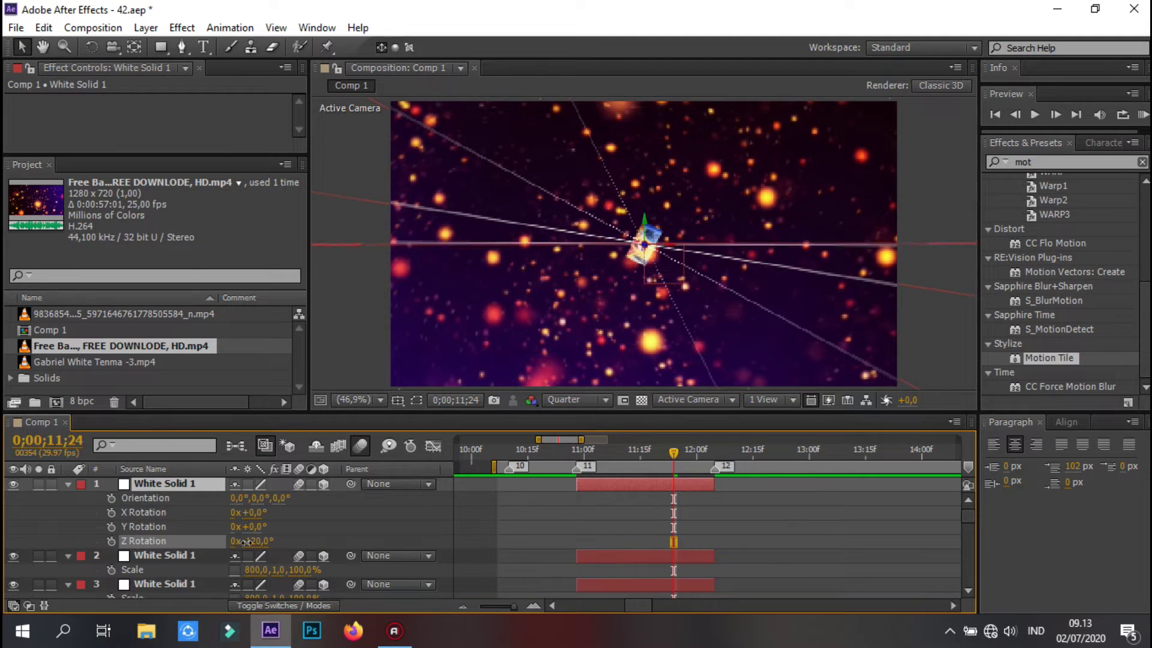
key("p")
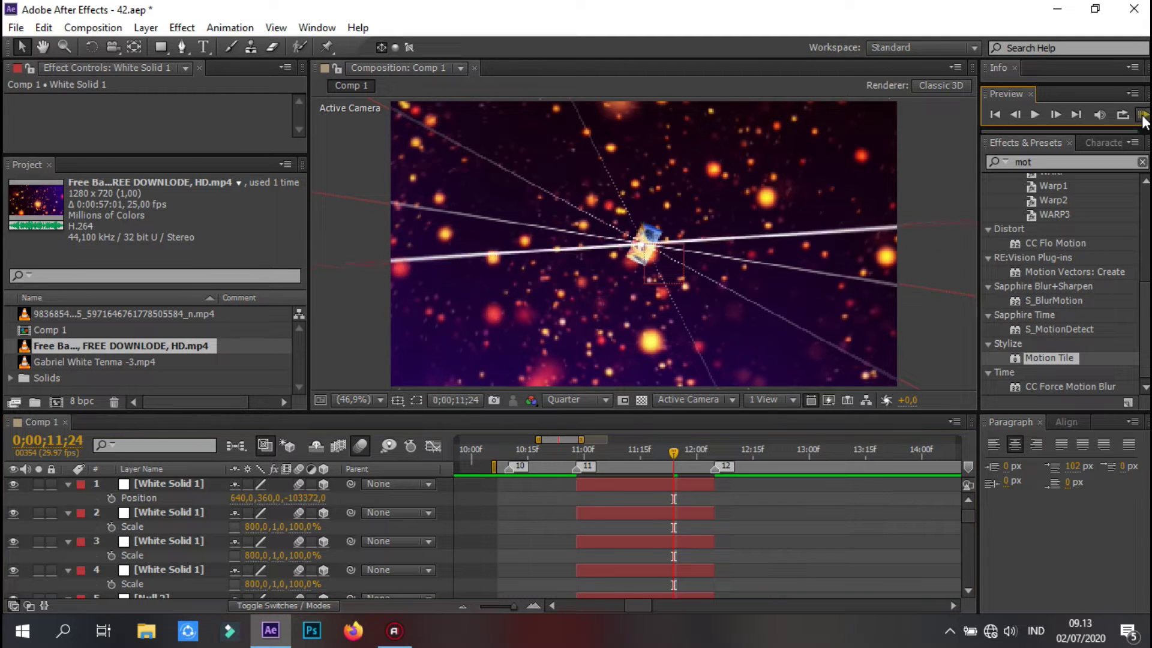
left_click(699, 452)
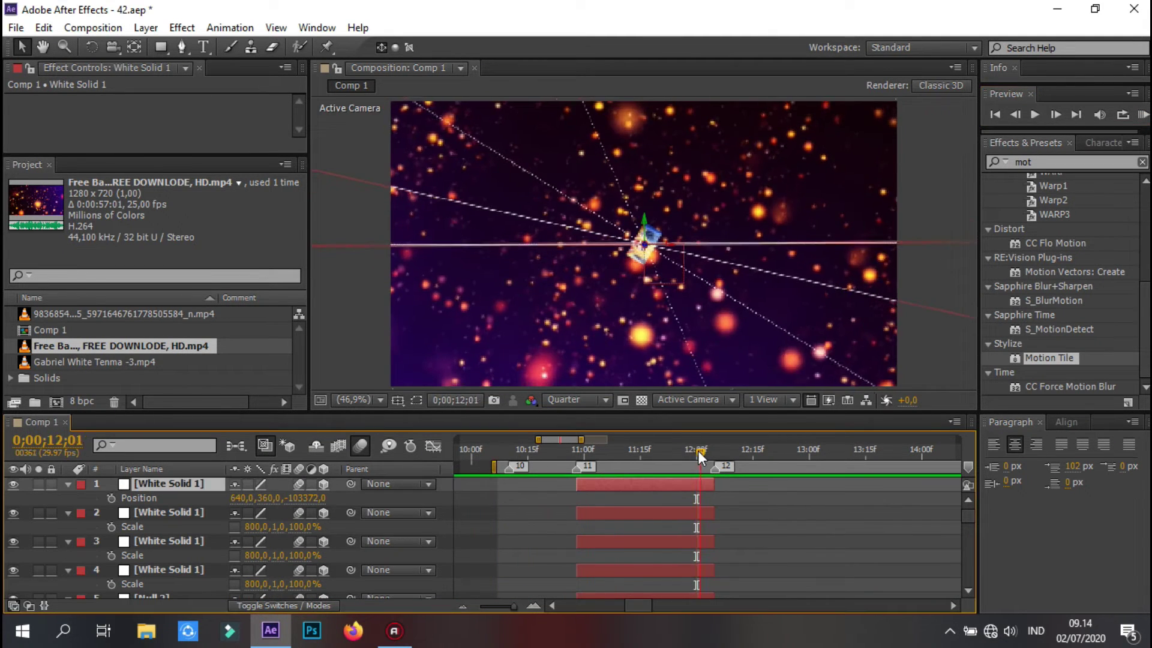
left_click(696, 451)
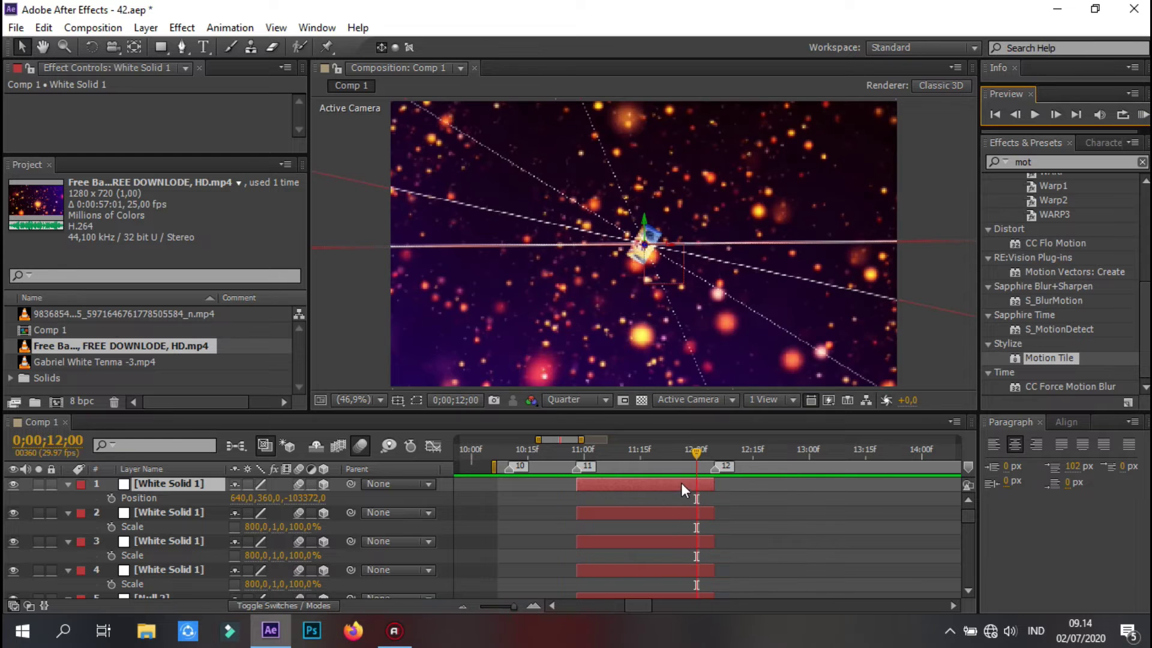
key("ctrl+[")
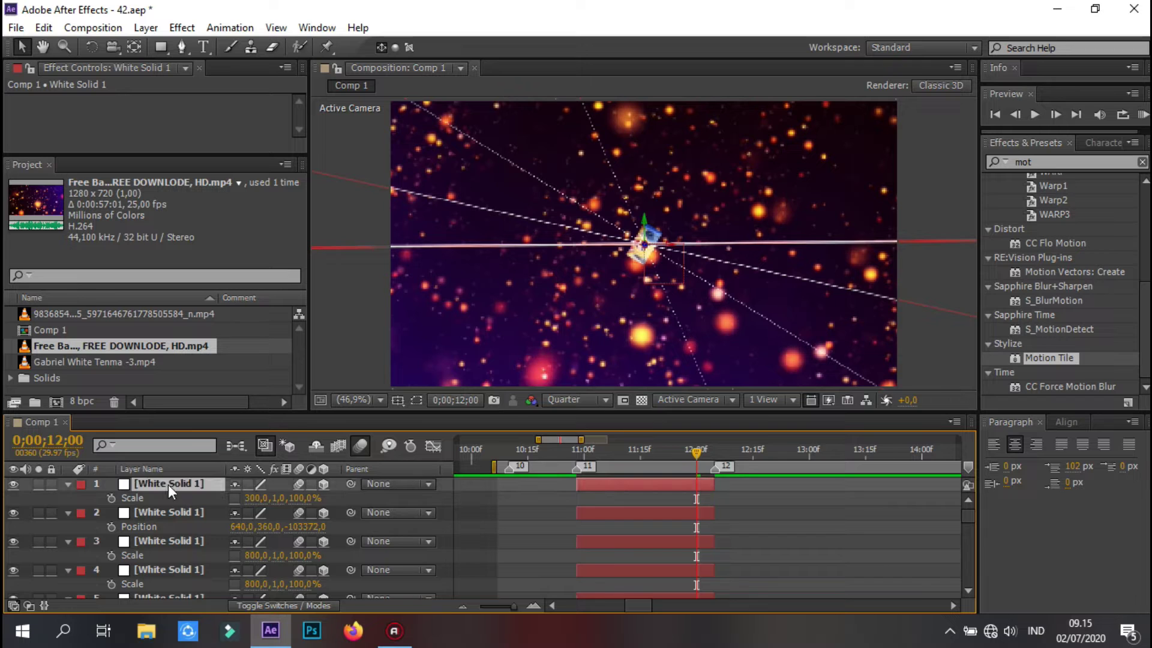
key("r")
left_click(1142, 114)
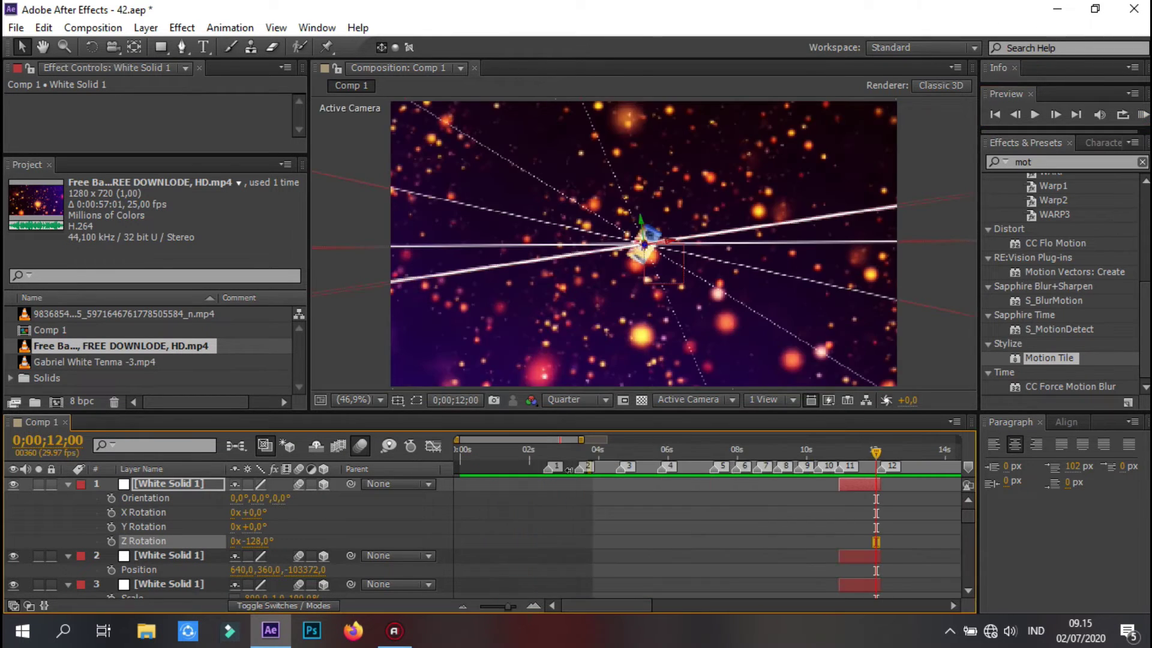
Review each streak from 11;02 to 12;00 and preview the intro transition
scroll(517, 471, "up", 3)
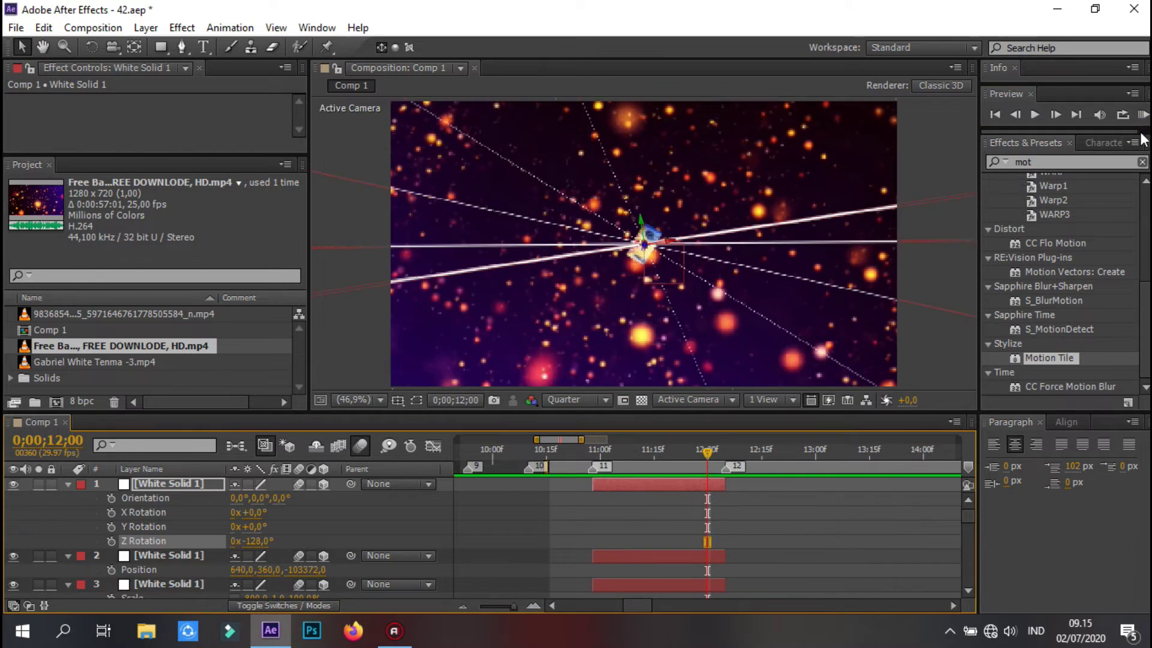
left_click(607, 451)
left_click(624, 541)
key("s")
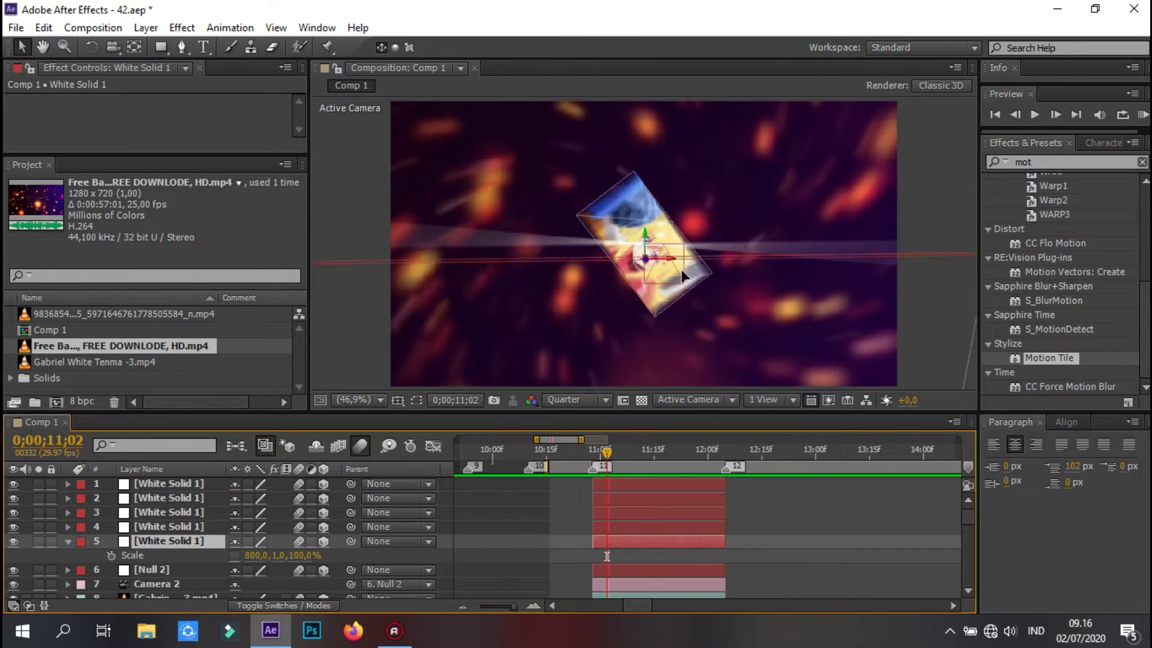
left_click(1143, 115)
left_click(690, 277)
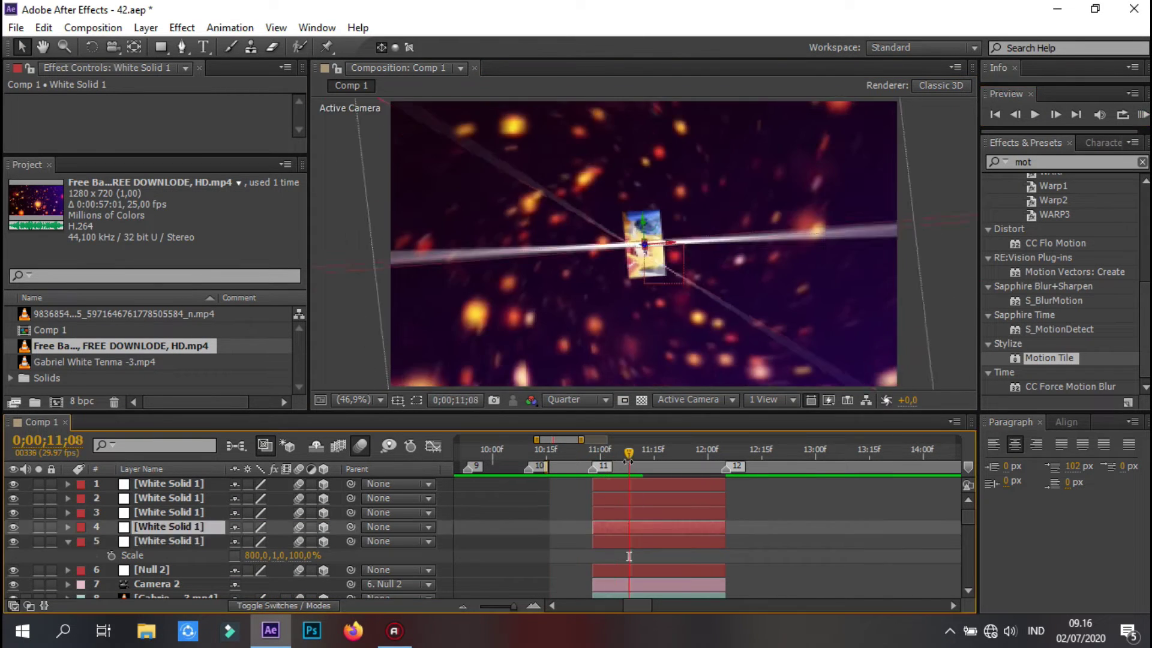
left_click_drag(634, 456, 679, 453)
left_click(703, 290)
left_click(706, 279)
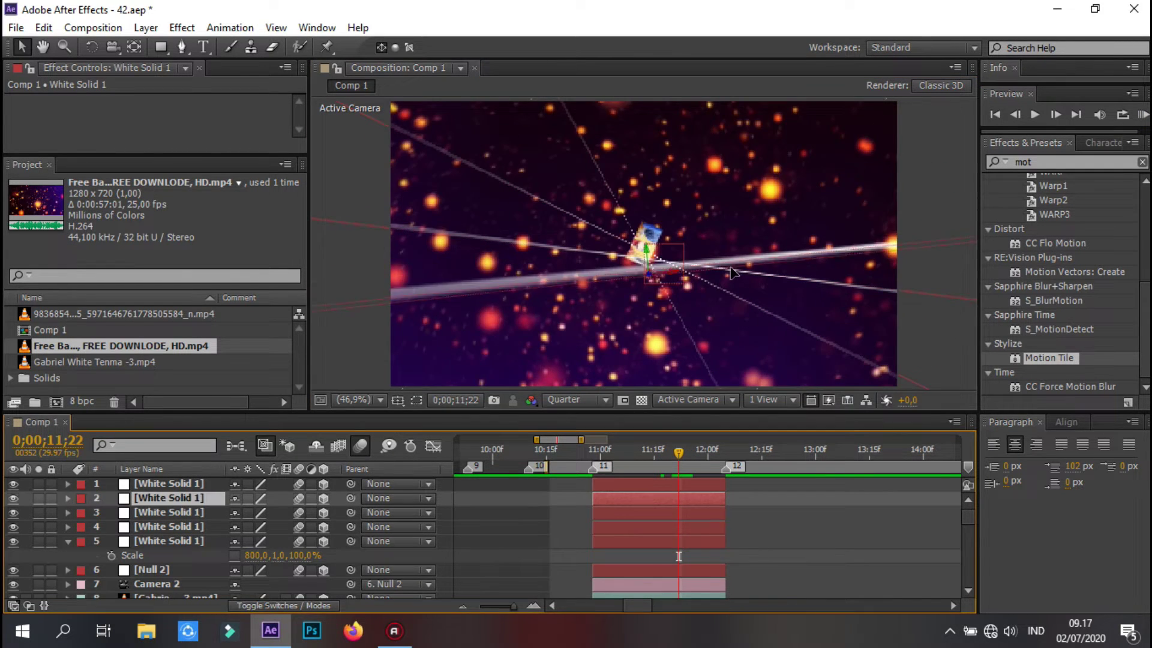
left_click(708, 455)
left_click(731, 234)
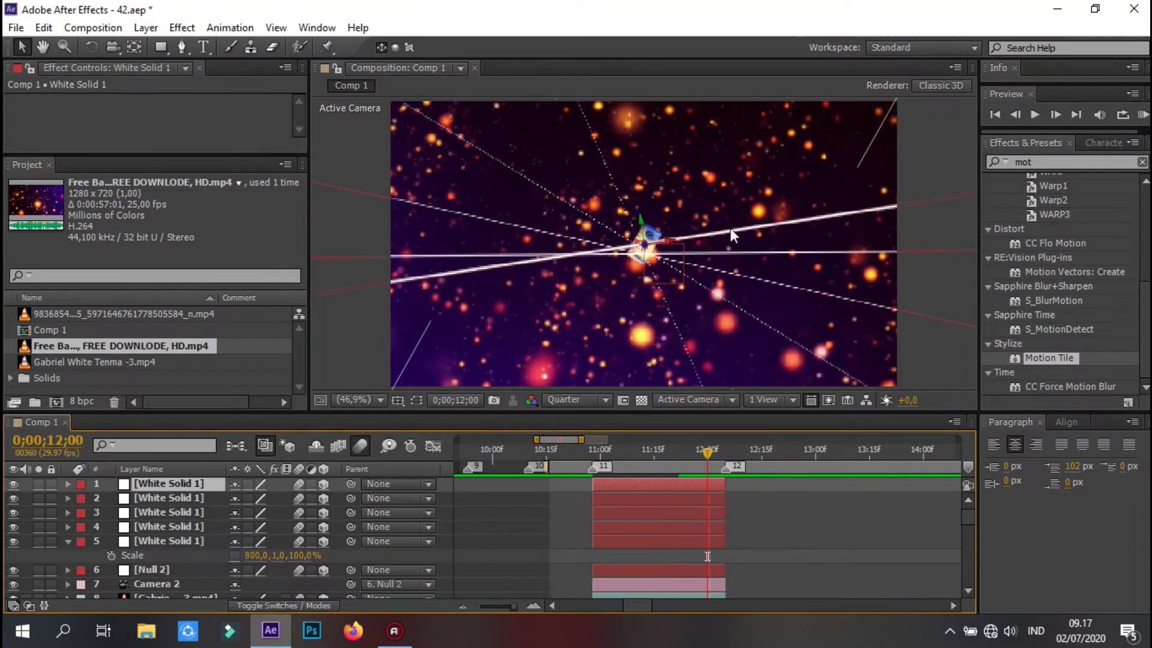
left_click(1144, 115)
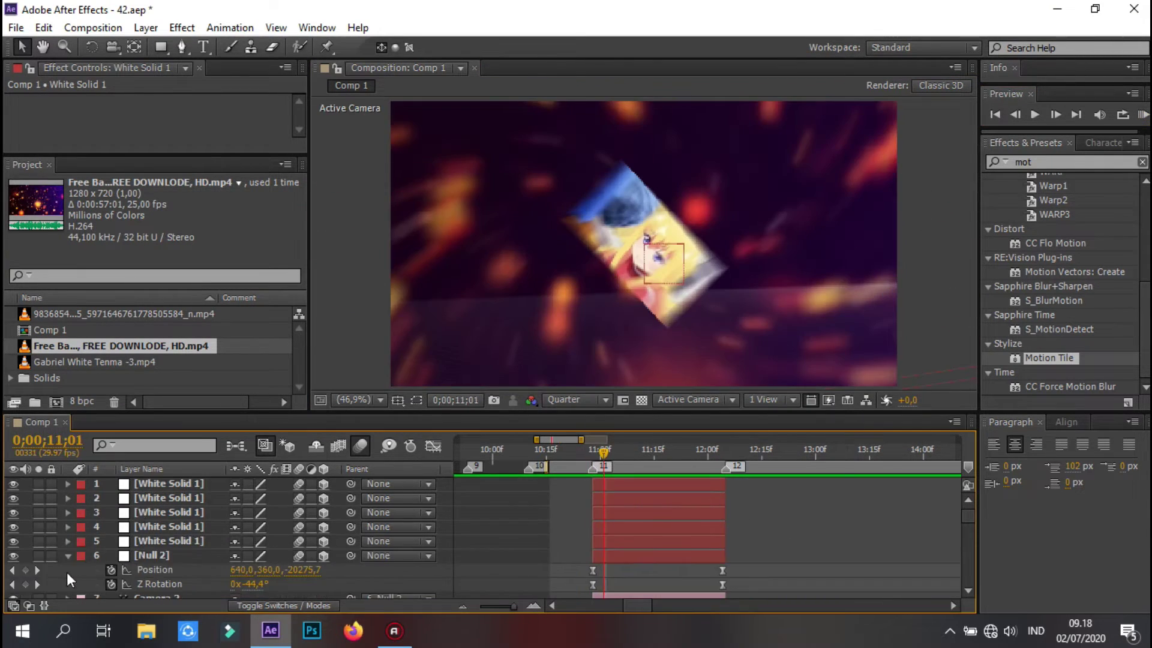
type("LA")
mouse_move(595, 456)
left_mouse_down()
mouse_move(654, 456)
mouse_move(607, 459)
left_mouse_up()
Unparent LA 2 and give it the sixth streak's Z Rotation of -53°
left_click(660, 555)
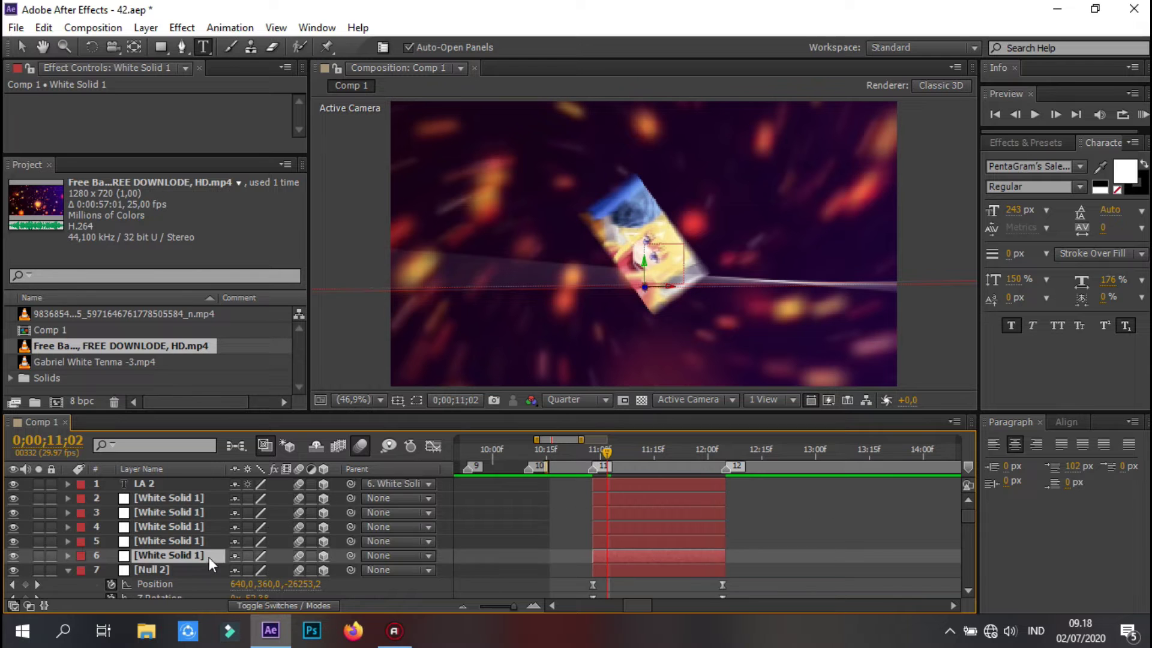
left_click_drag(211, 564, 622, 492)
left_click(620, 544)
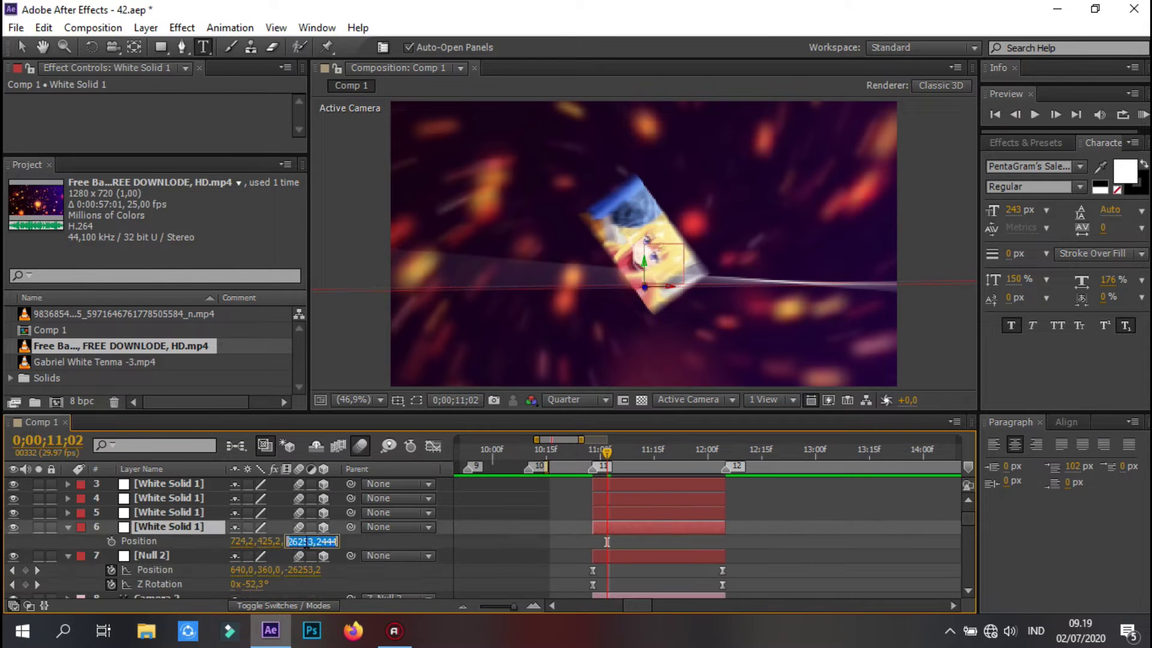
left_click(179, 490)
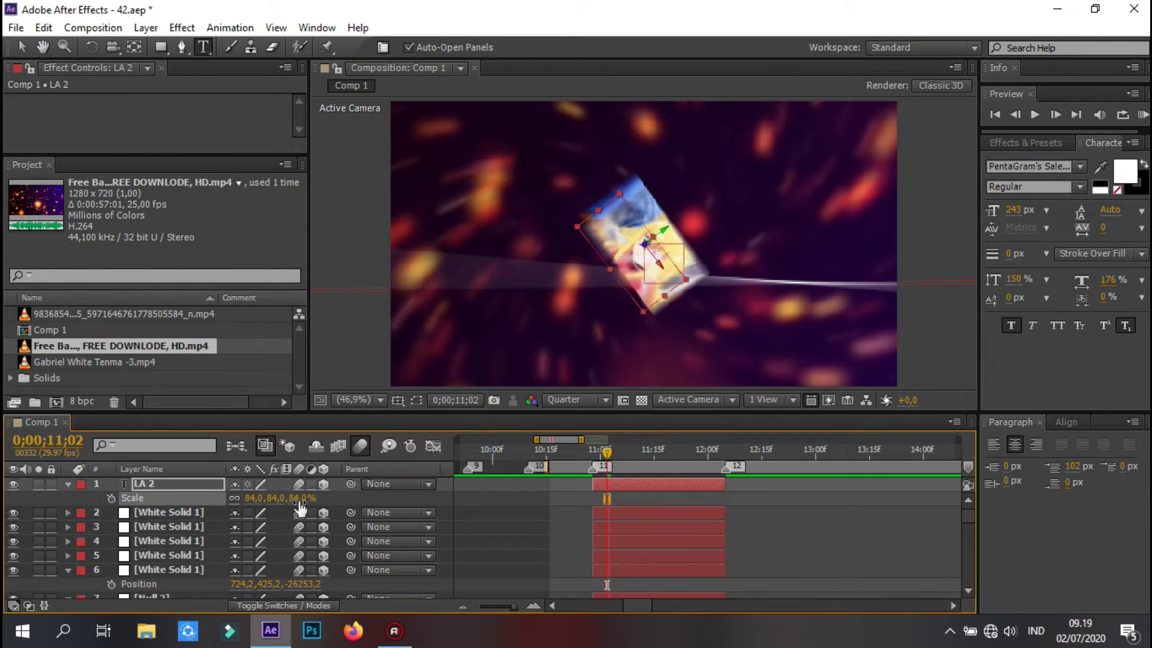
key("r")
left_click(264, 590)
key("r")
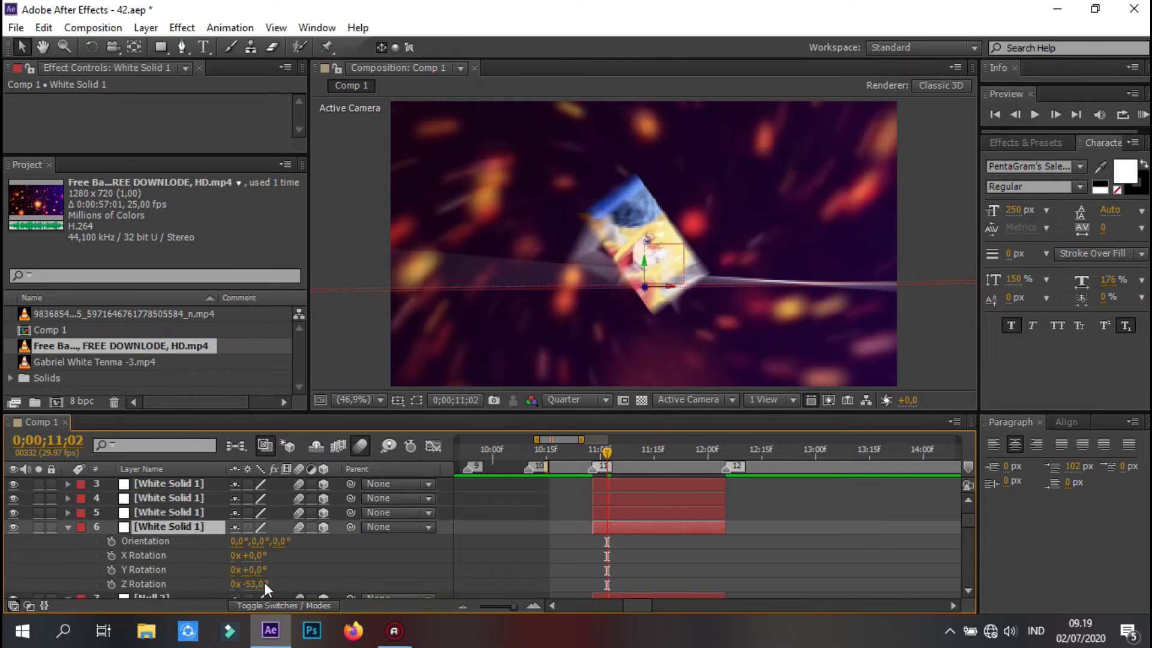
key("Return")
type("LA 2")
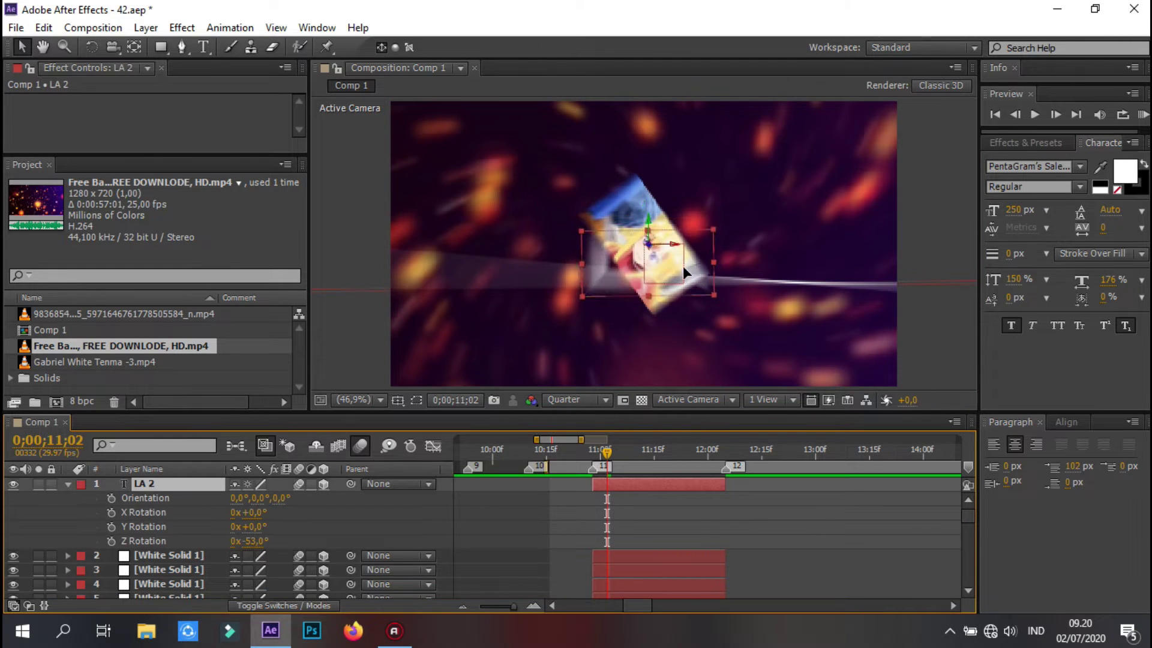
key("space")
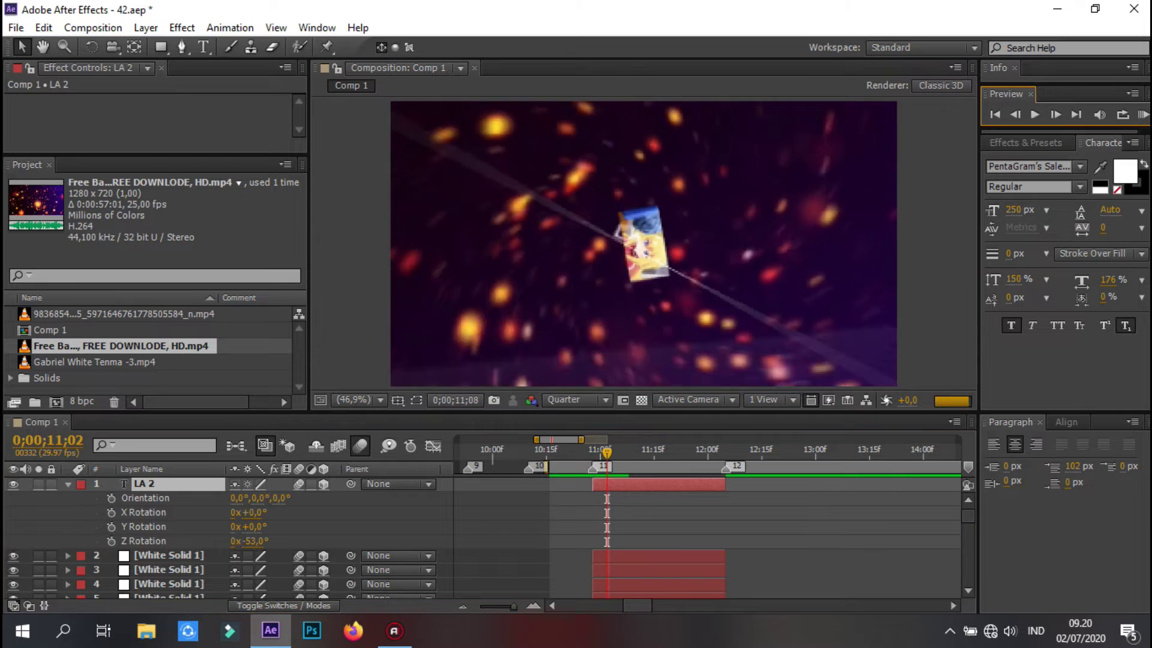
Try parenting LA 2 to the sixth streak, undo it, and preview the placement
left_click_drag(351, 484, 168, 574)
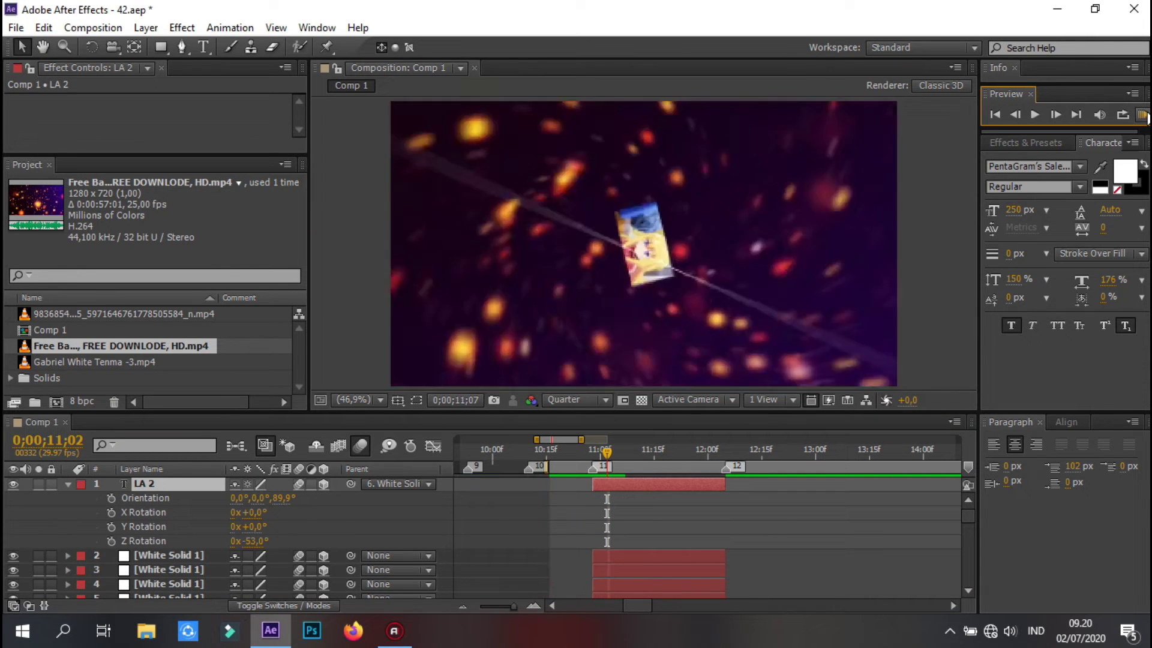
key("ctrl+z")
left_click_drag(351, 485, 180, 597)
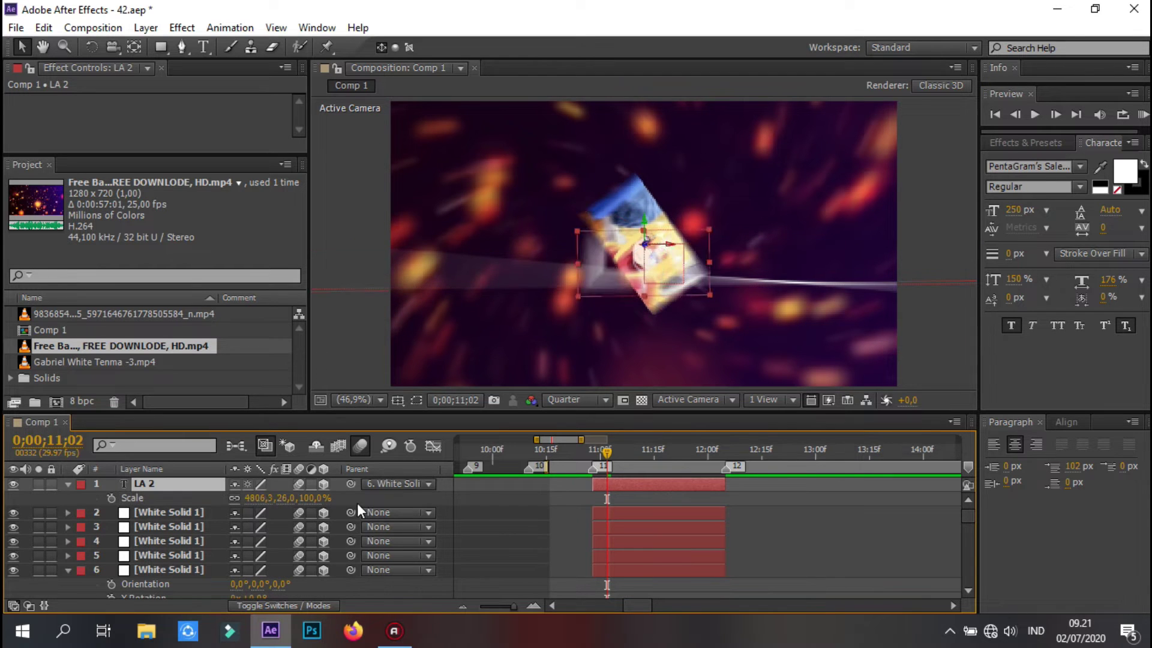
key("r")
left_click(654, 277)
left_click(1143, 114)
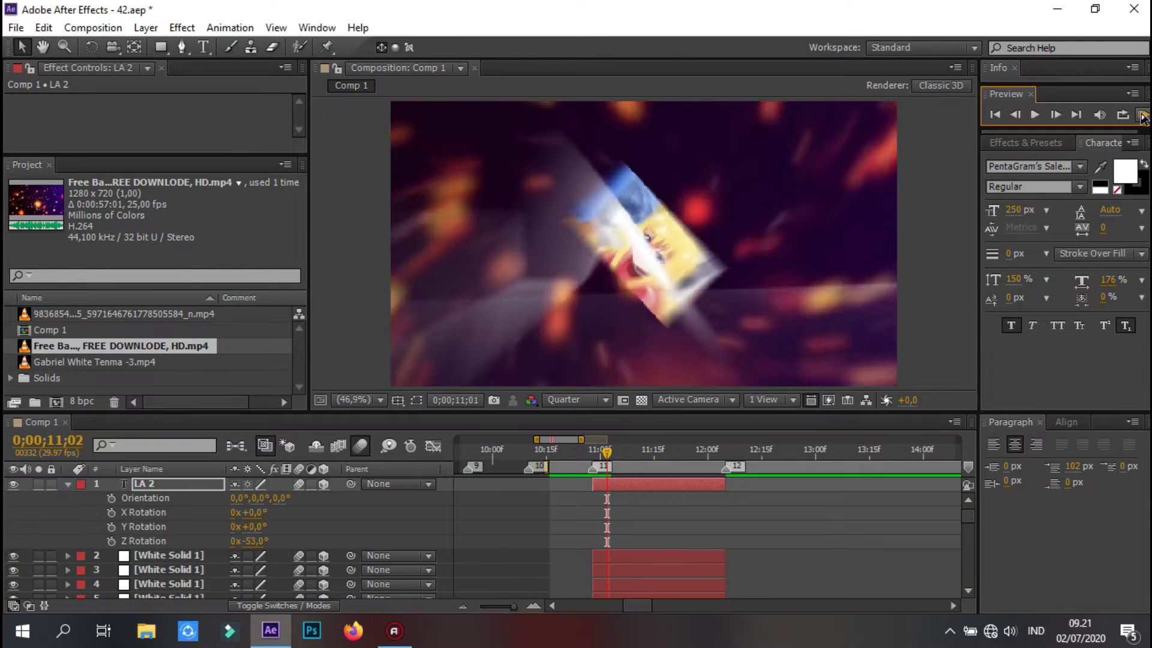
Save the project and replay the preview
key("ctrl+s")
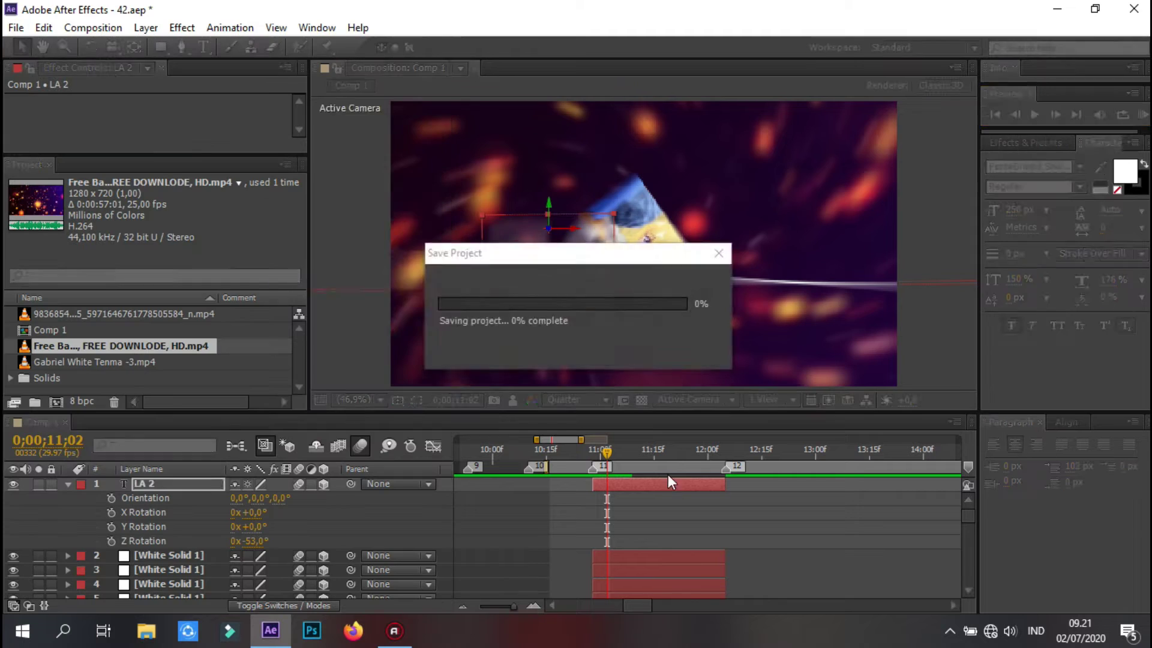
left_click(684, 366)
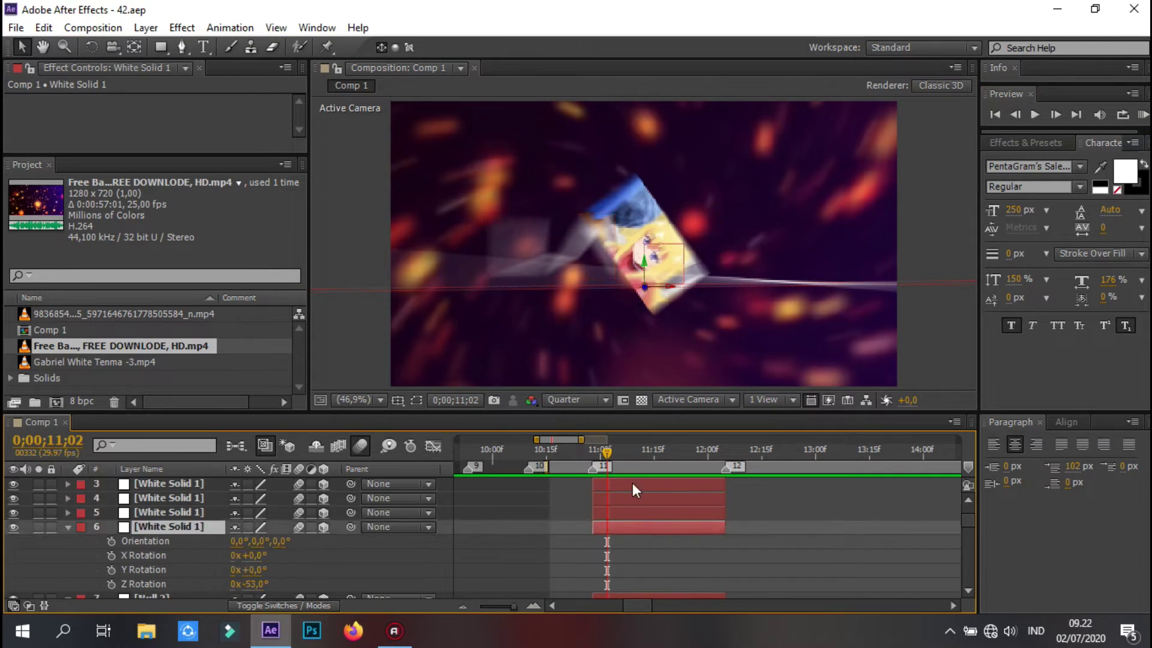
left_click(1142, 114)
Revert LA 3's position changes and preview its placement
left_click(631, 455)
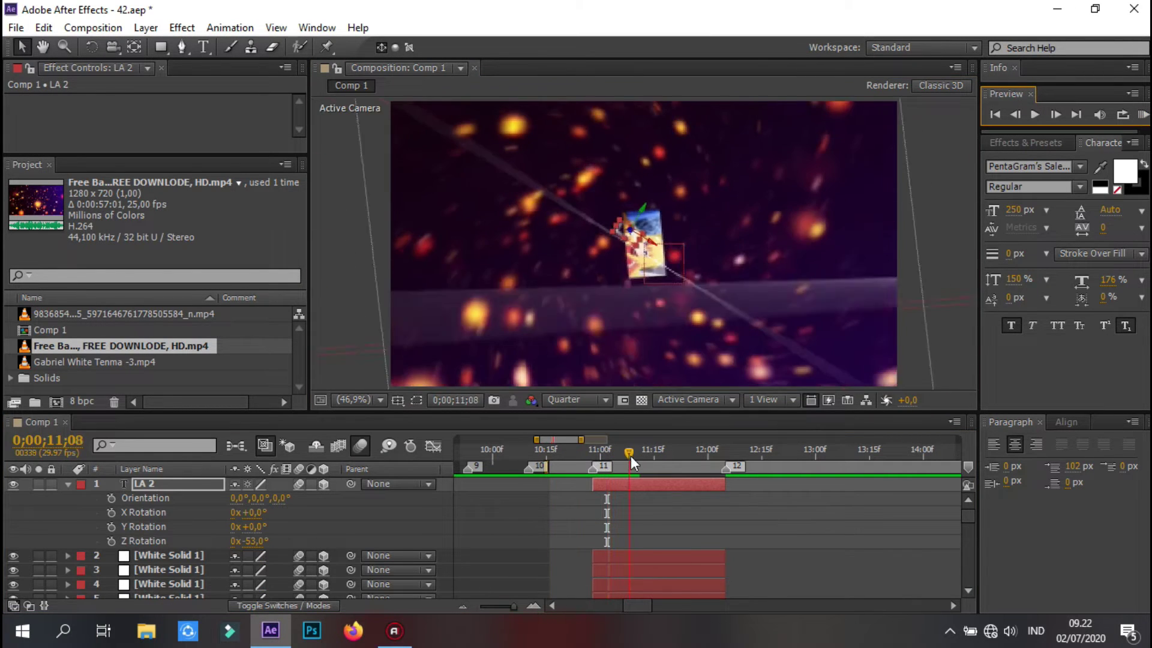
left_click(649, 492)
key("p")
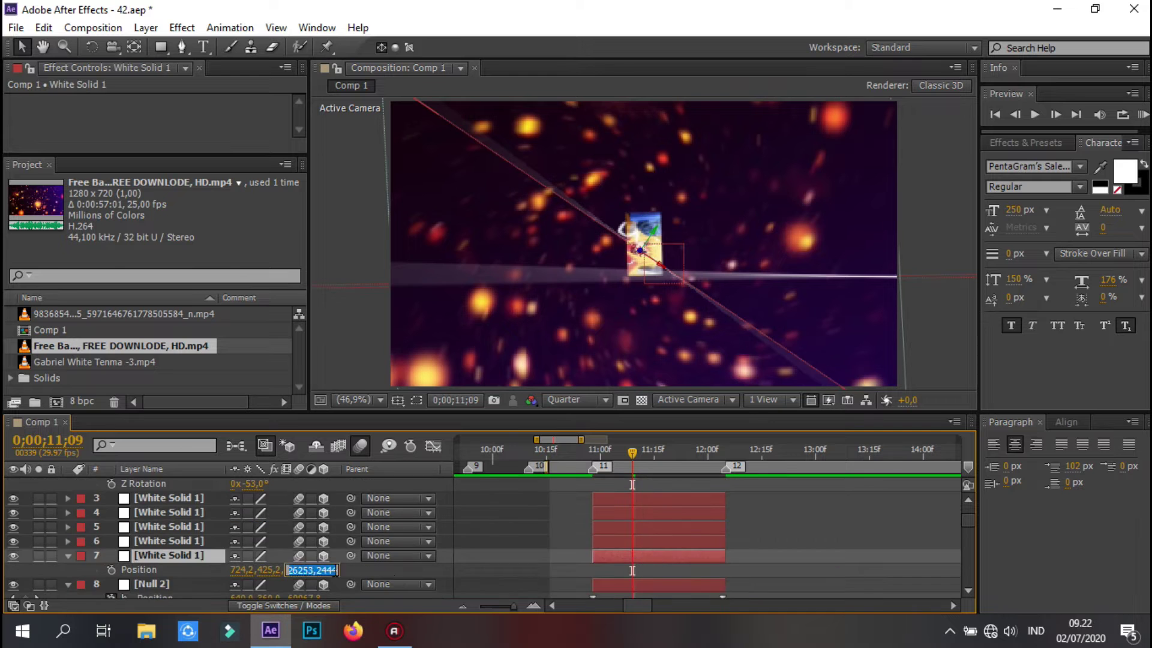
key("ctrl+z")
key("ctrl+z")
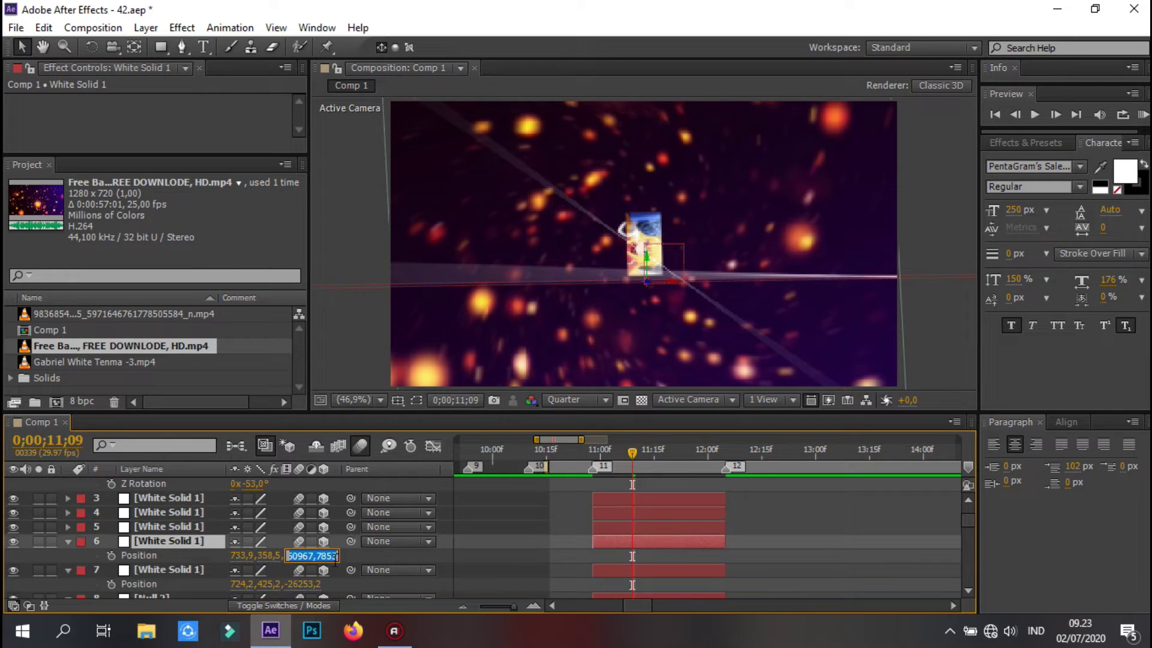
key("ctrl+z")
key("ctrl+z")
key("ctrl+z")
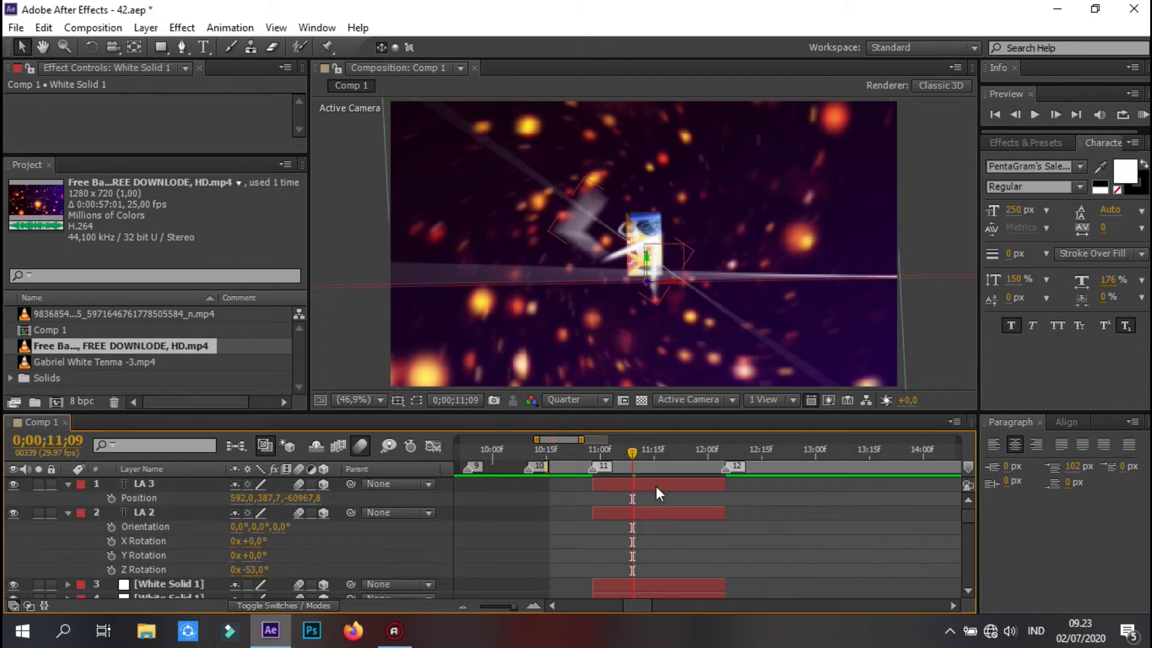
key("ctrl+z")
left_click(1144, 118)
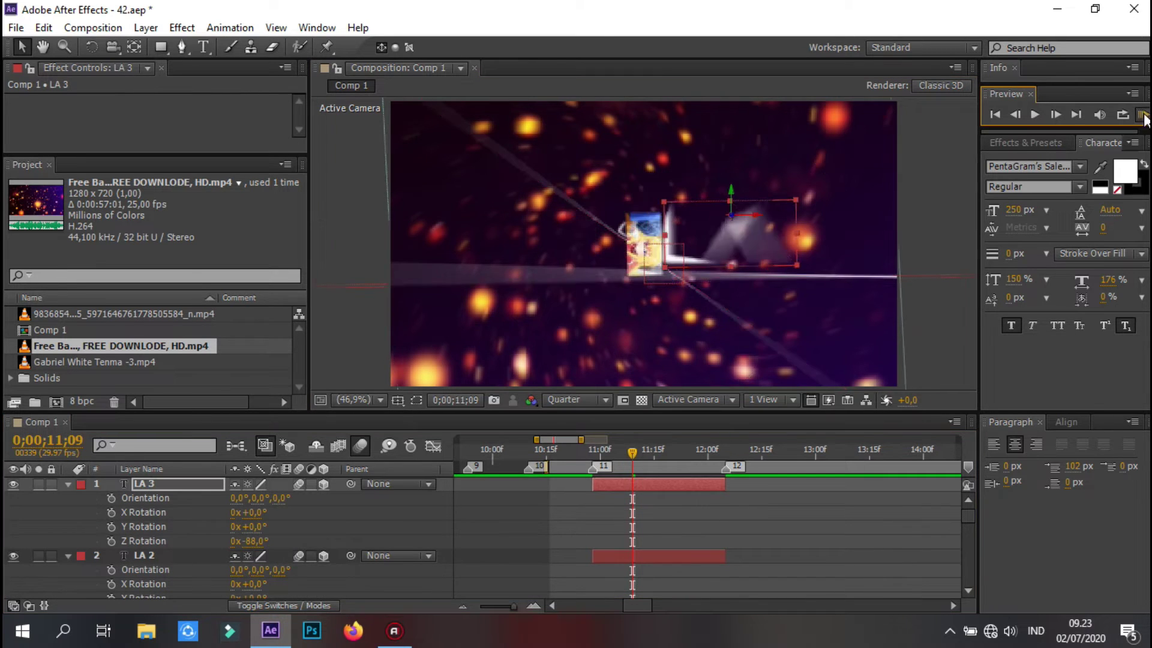
left_click(1144, 119)
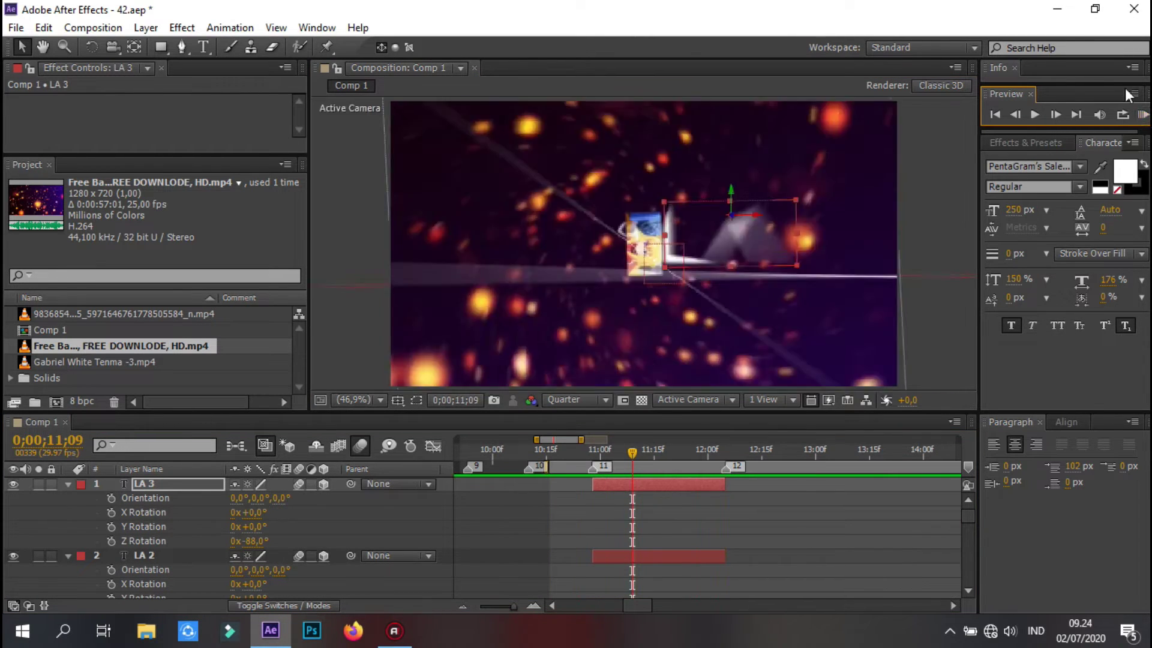
Duplicate the fifth streak layer and show its position
left_click_drag(634, 452, 660, 453)
scroll(669, 573, "down", 5)
left_click(660, 527)
key("ctrl+d")
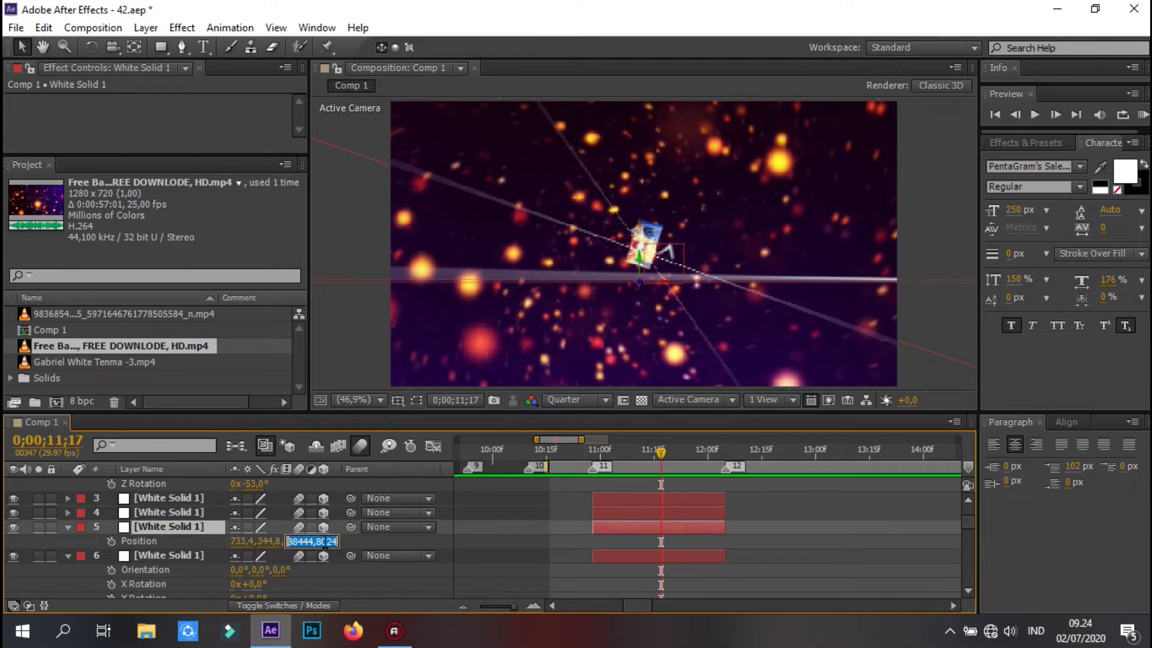
key("p")
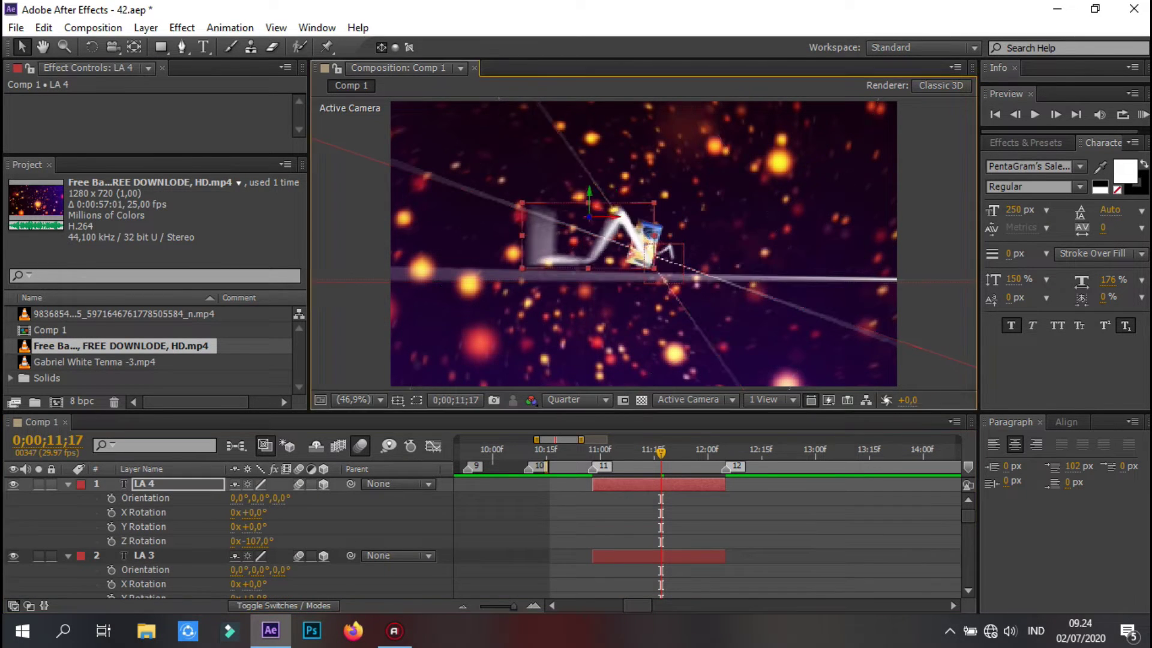
Shift the LA 4 letter left into place, then copy White Solid layer 6's Z depth
left_click_drag(636, 234, 593, 240)
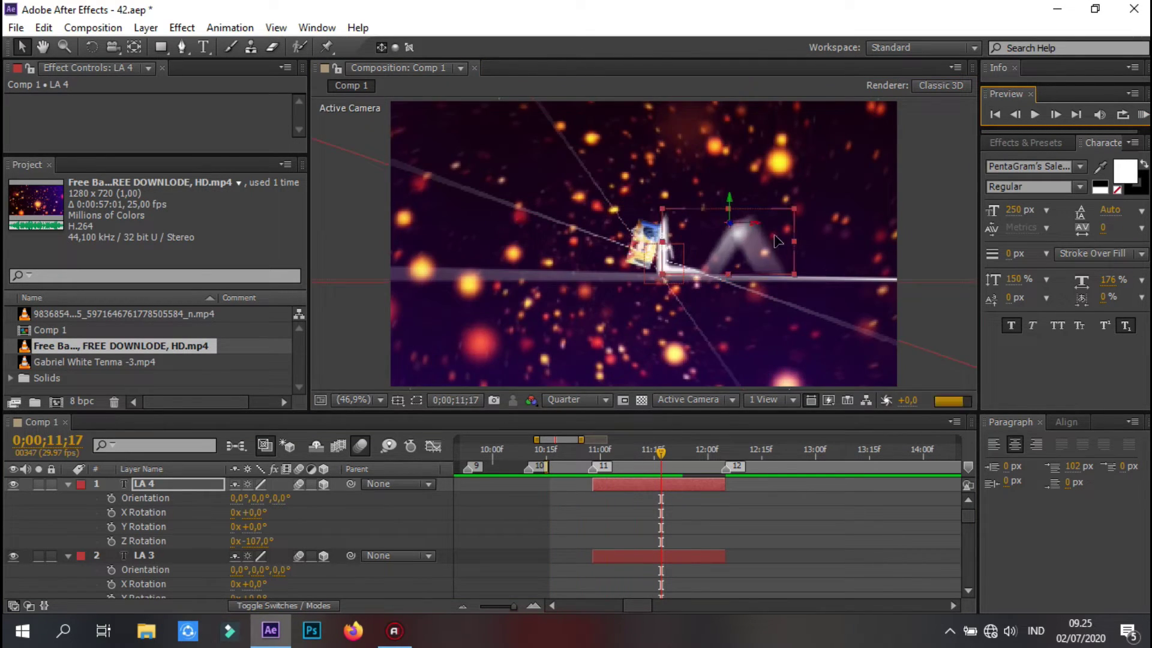
left_click_drag(778, 240, 781, 234)
left_click(654, 264)
left_click(685, 451)
left_click_drag(685, 451, 679, 451)
scroll(682, 540, "down", 3)
left_click(685, 512)
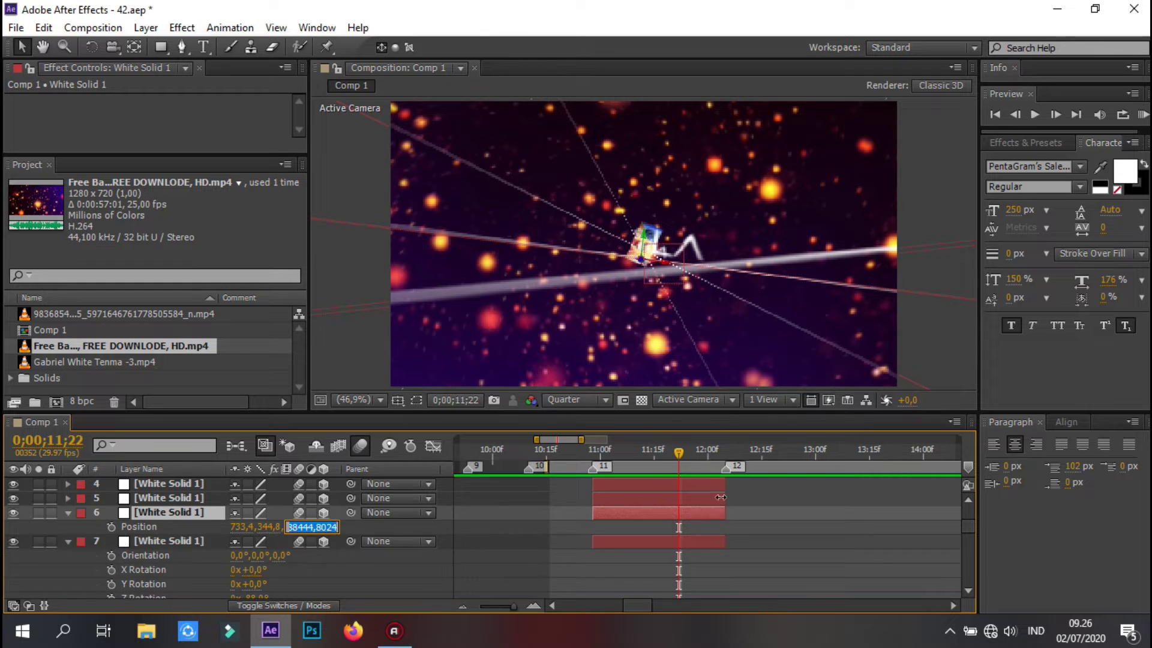
Set LA 4's Position Z to -88444,8 and preview the letter animation
key("shift+Tab")
key("shift+Tab")
key("shift+Tab")
key("shift+Tab")
key("shift+Tab")
key("shift+Tab")
key("shift+Tab")
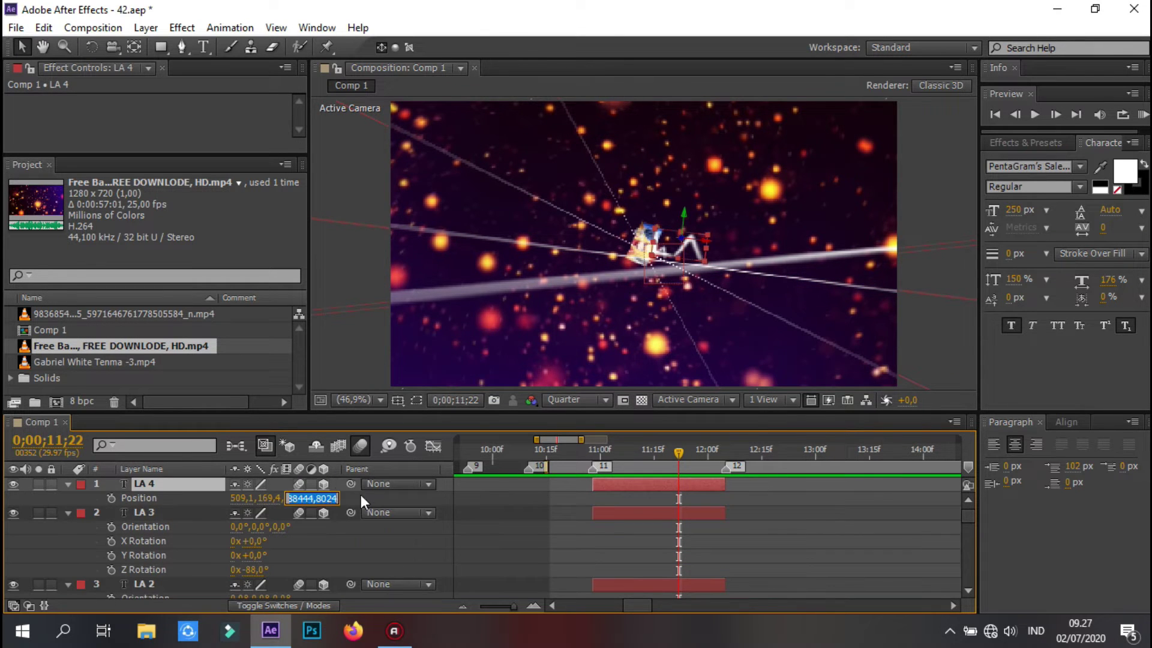
type("-88444,8")
key("Return")
left_click(1143, 116)
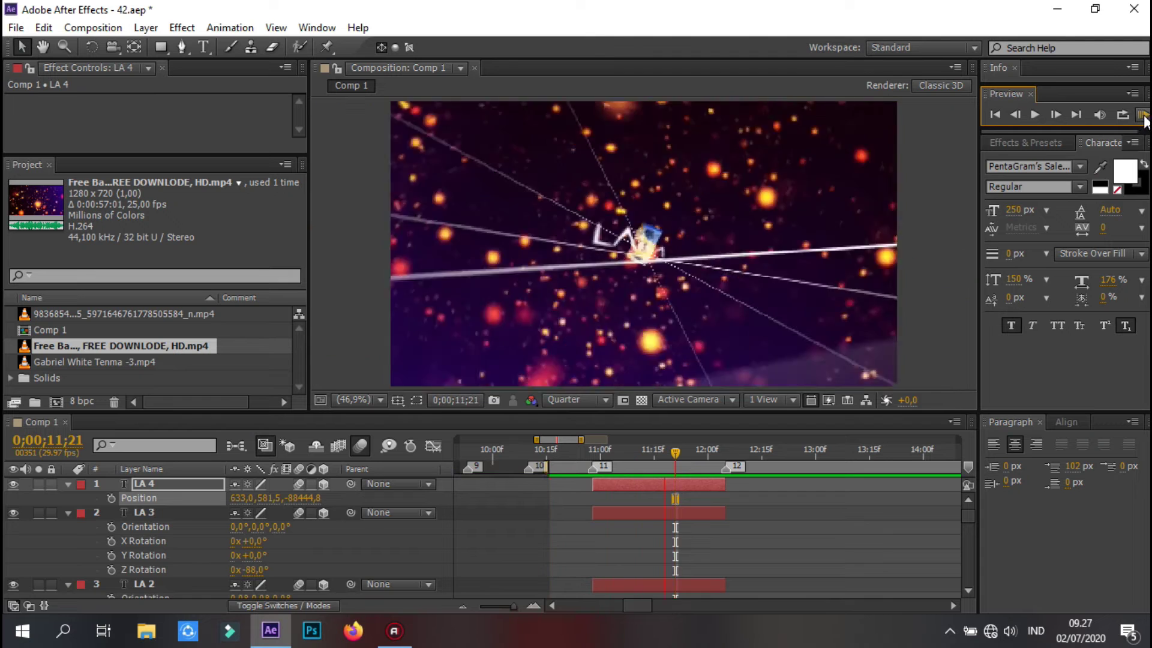
scroll(686, 538, "down", 5)
Nudge the LA 5 letter's position and re-preview the letter animation
left_click(695, 499)
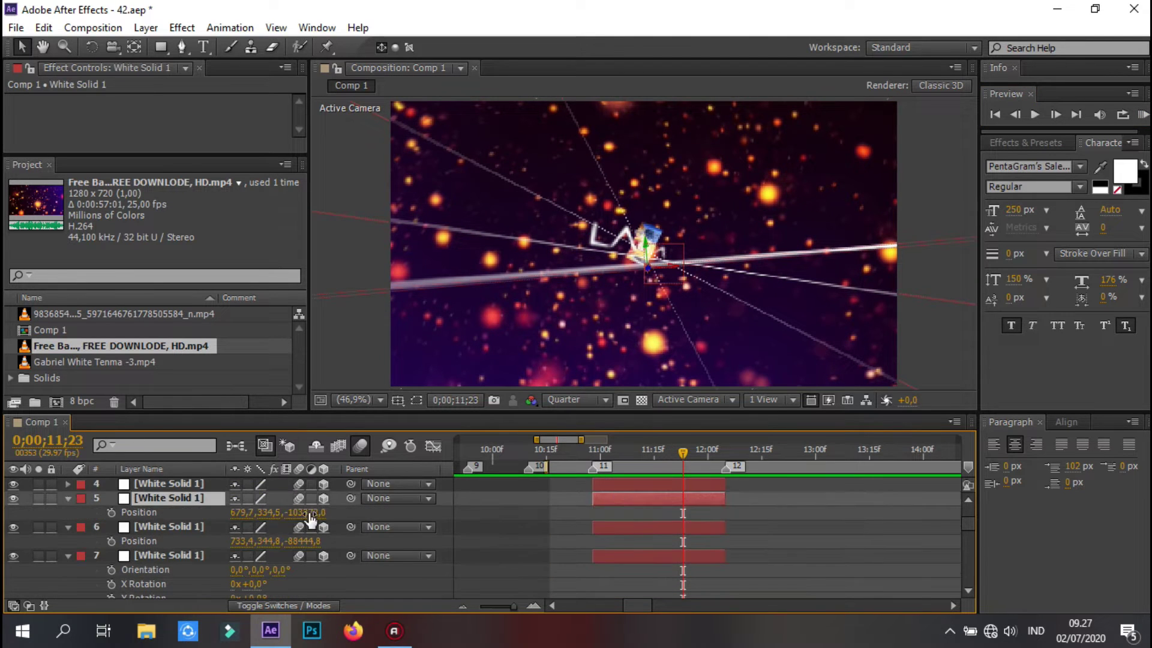
scroll(689, 486, "up", 3)
left_click(689, 484)
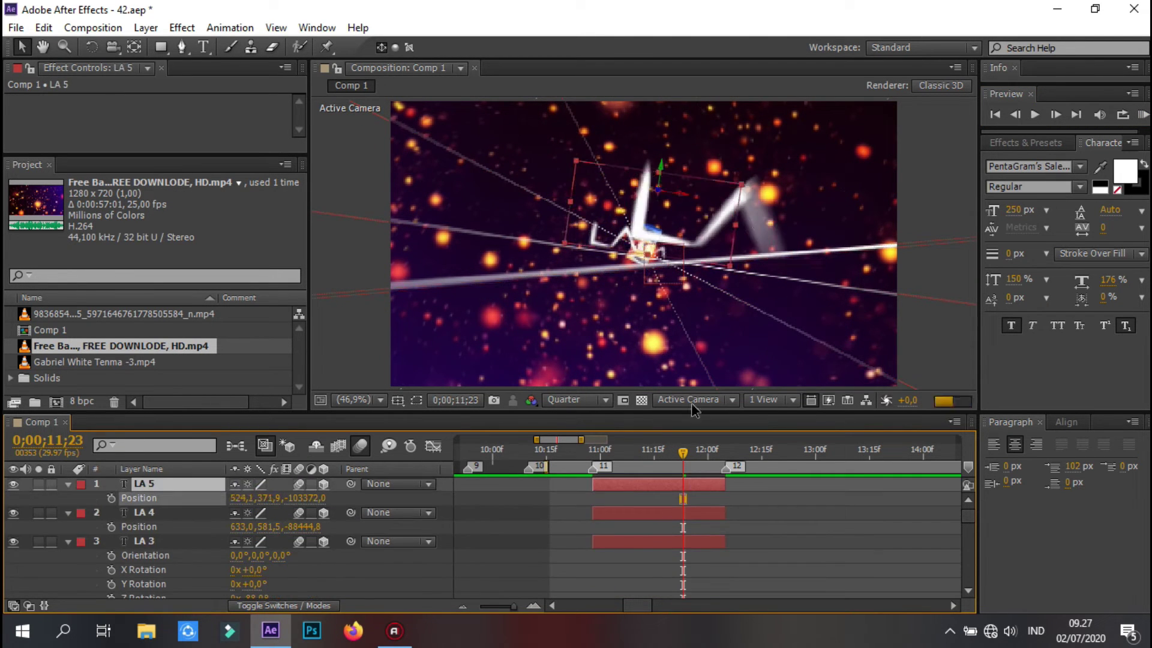
key("ctrl+z")
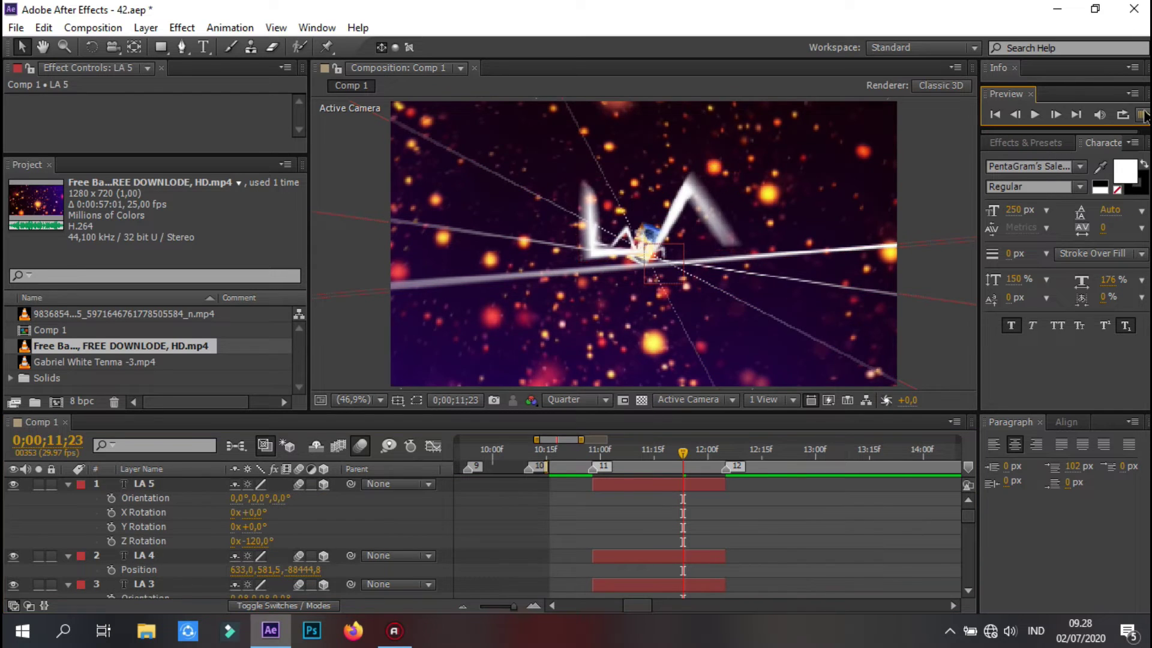
left_click(1143, 115)
scroll(686, 531, "down", 3)
scroll(685, 531, "up", 3)
left_click(690, 522)
scroll(690, 503, "down", 3)
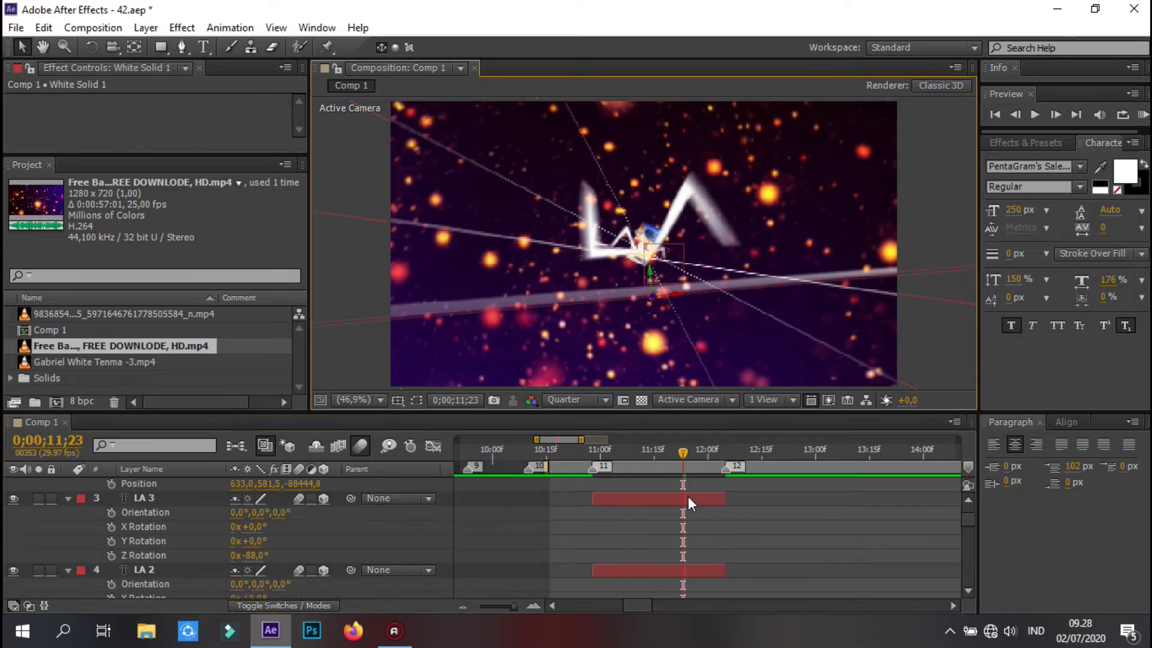
scroll(691, 503, "up", 3)
left_click(690, 483)
left_click(1143, 115)
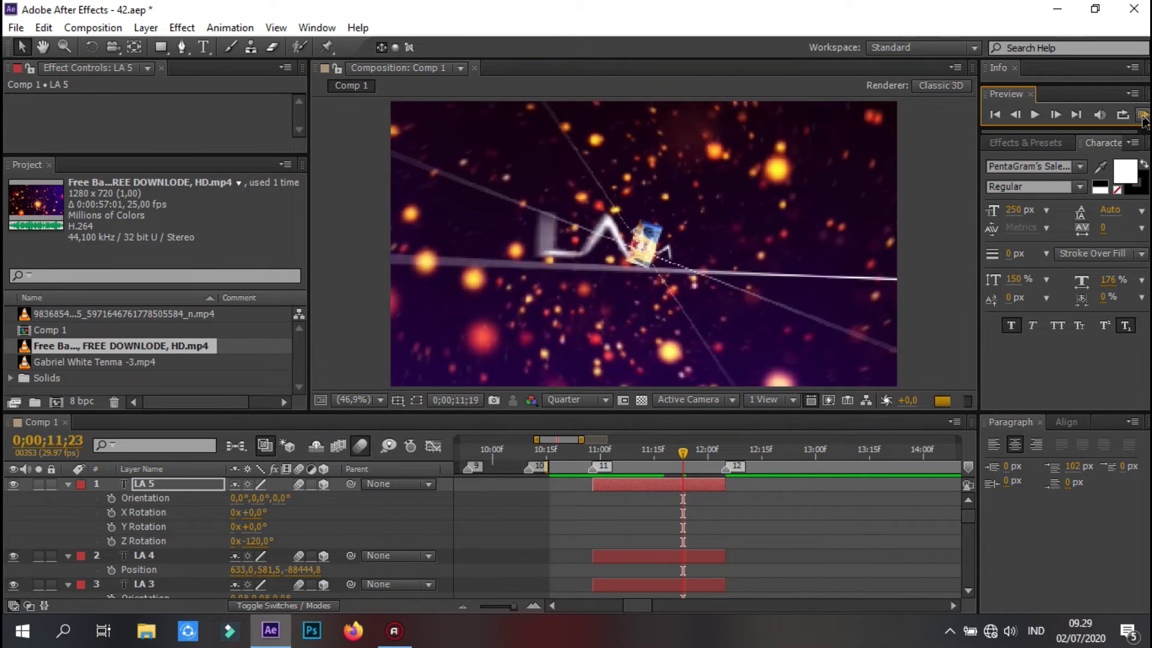
left_click(705, 457)
Adjust layer 5's depth at 12;00 and duplicate the letter into a new LA 6
scroll(711, 510, "down", 3)
left_click(714, 513)
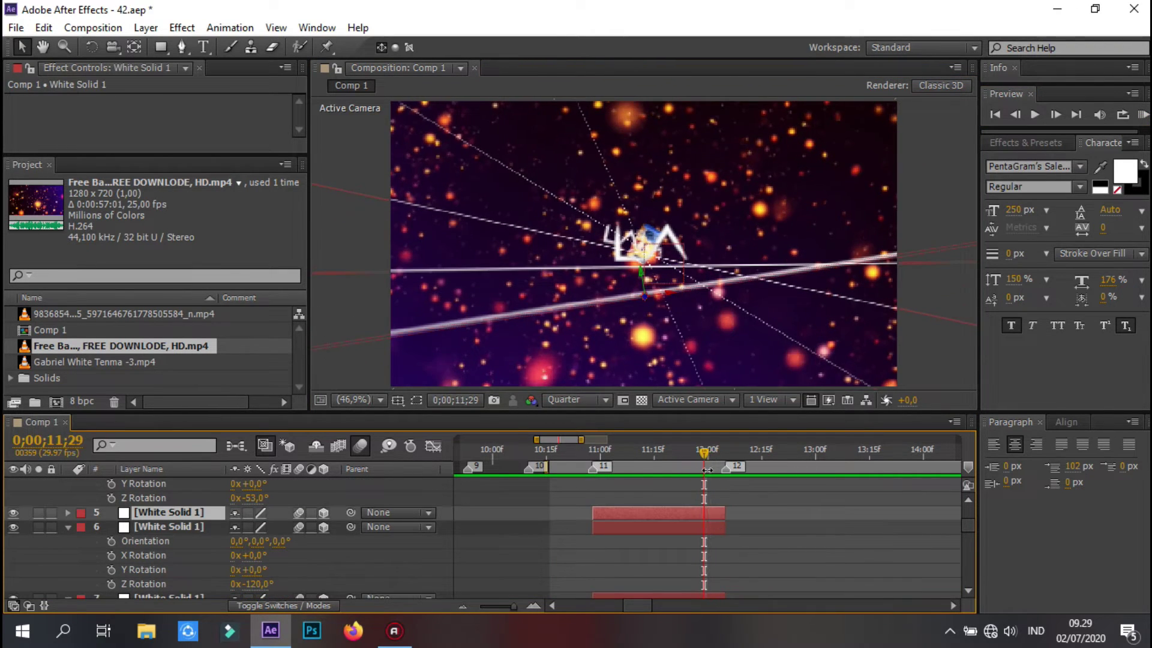
left_click(708, 450)
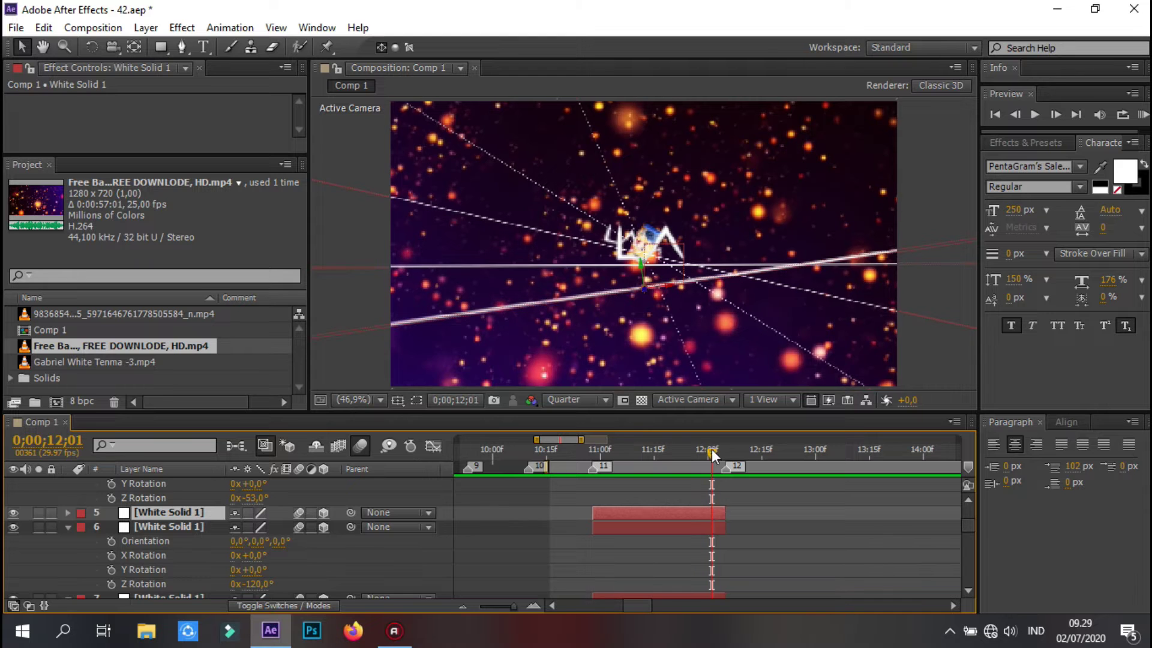
key("p")
left_click(312, 526)
left_click(707, 485)
key("ctrl+d")
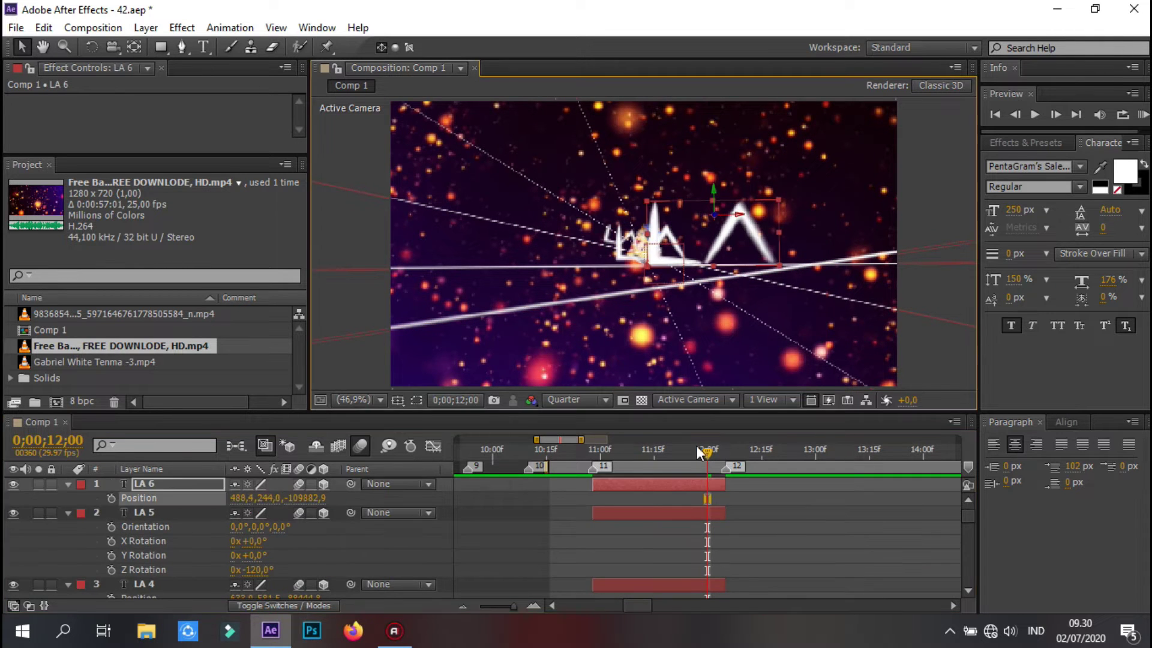
scroll(701, 540, "up", 5)
left_click(144, 484)
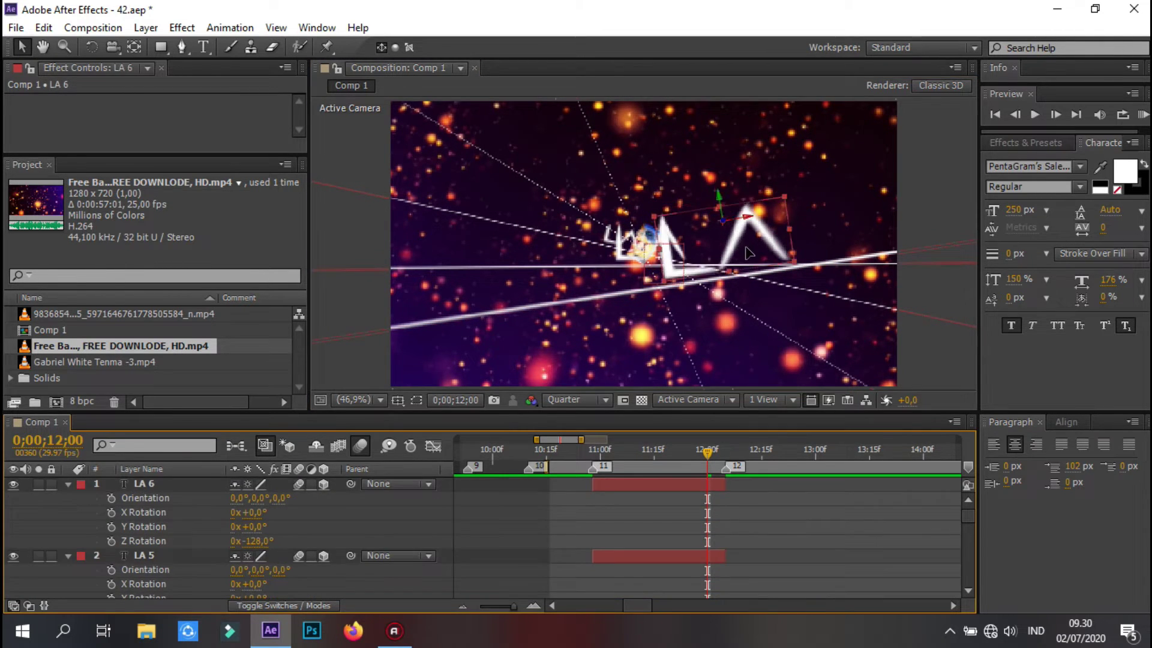
Preview the LA 5 and LA 6 letters receding along the streaks around 11 seconds
left_click(1143, 115)
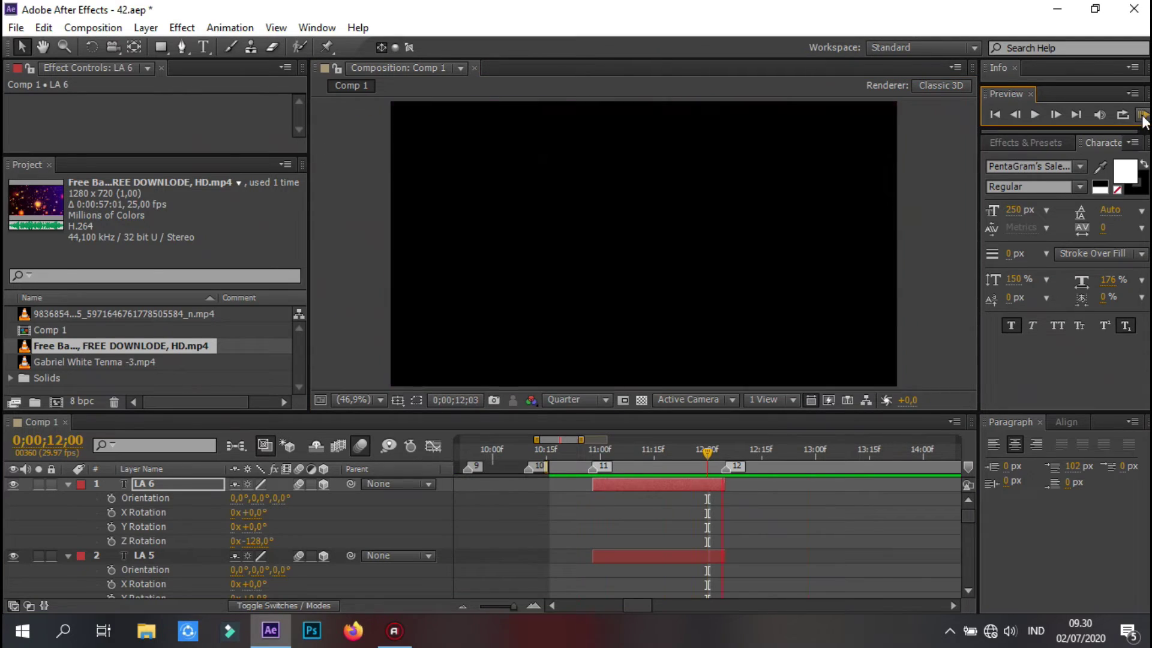
left_click(1143, 115)
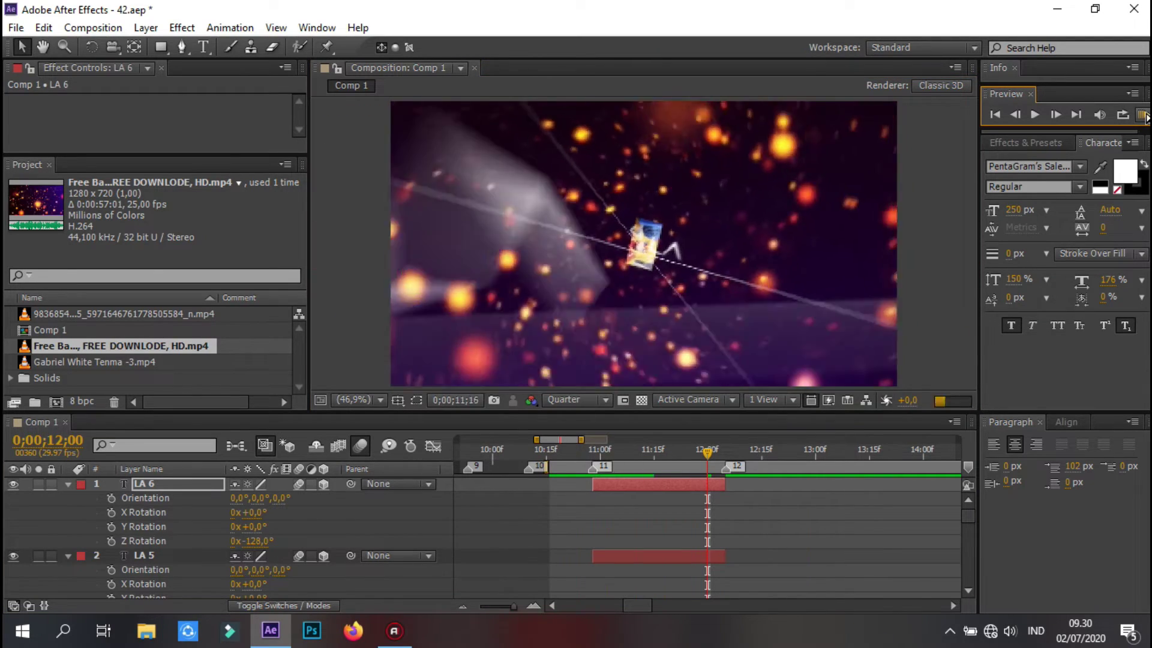
left_click(702, 255)
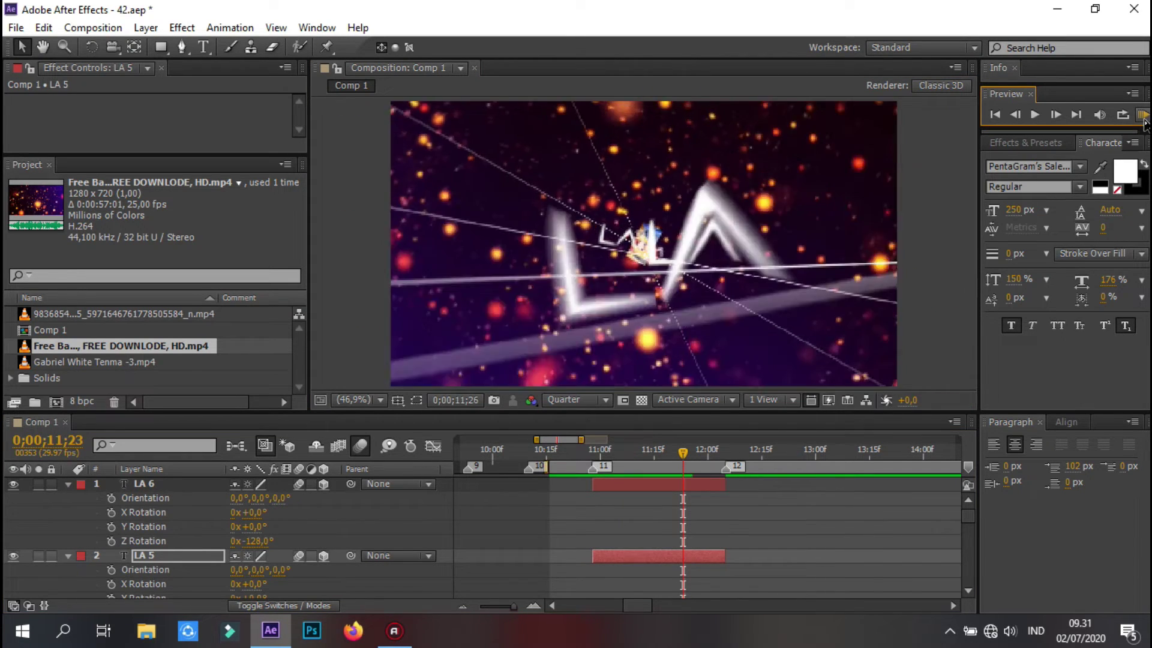
key("semicolon")
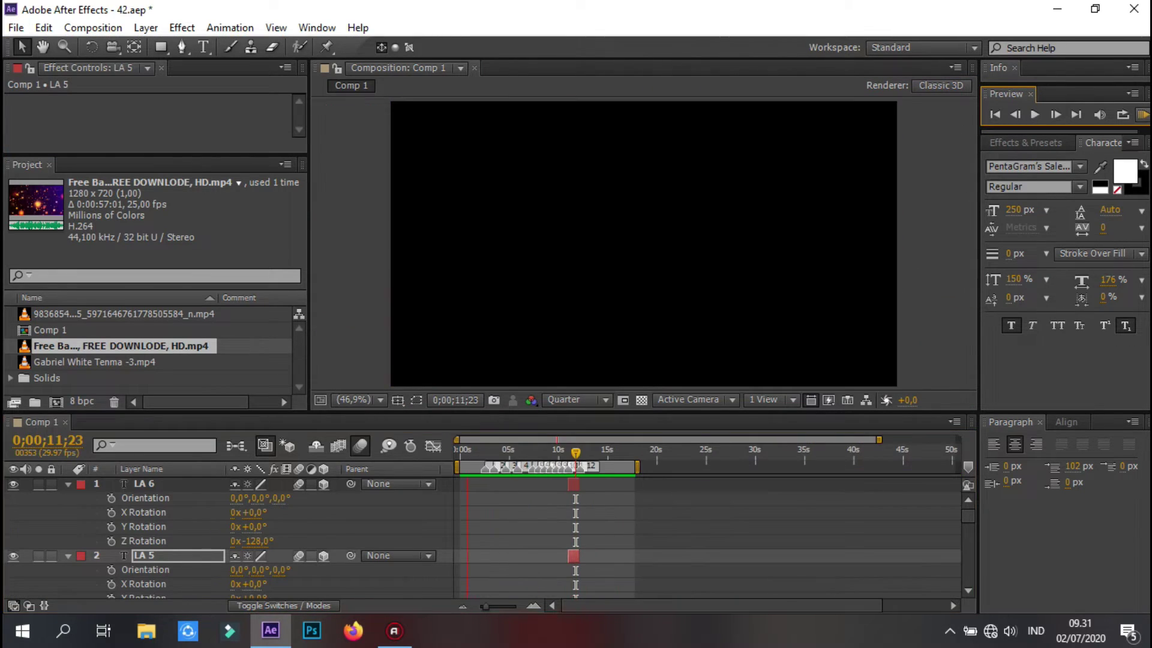
key("semicolon")
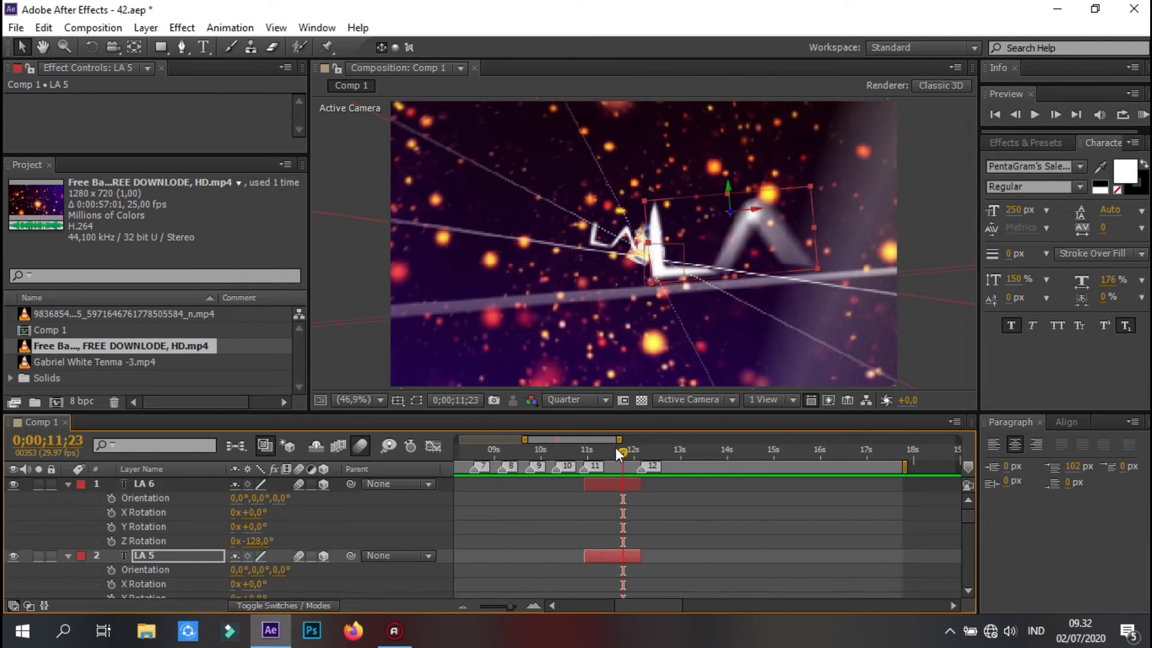
left_click(536, 308)
left_click(1142, 116)
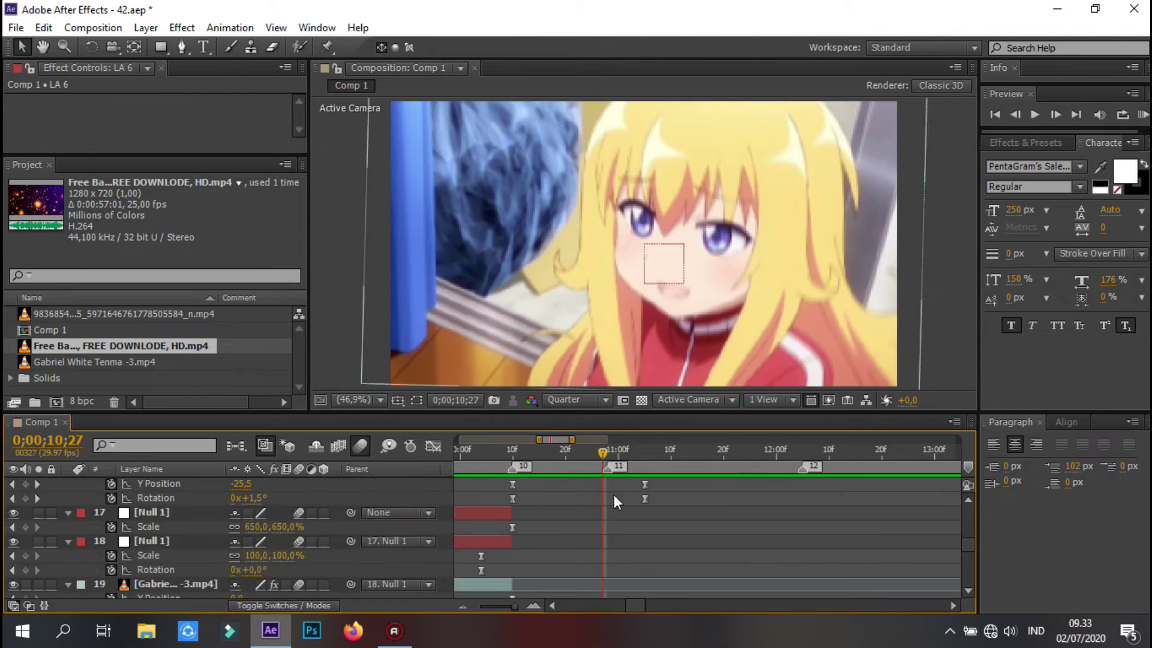
Save the project and select the LA letter and streak layers
left_click(614, 494)
scroll(600, 530, "down", 1)
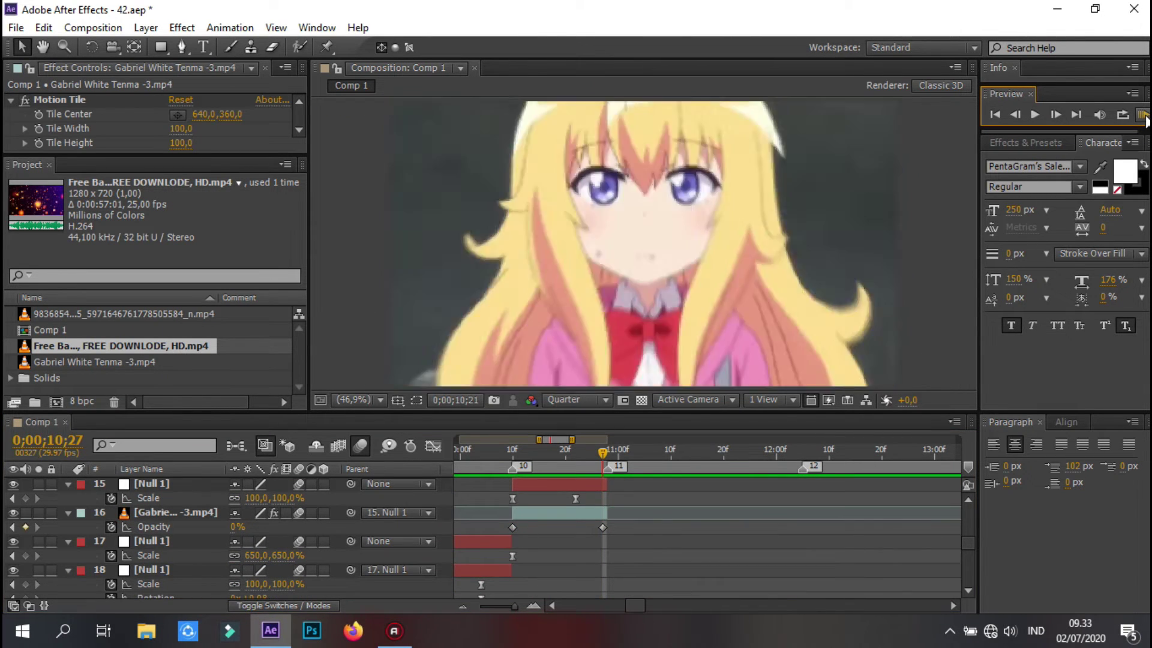
key("ctrl+s")
left_click(1142, 115)
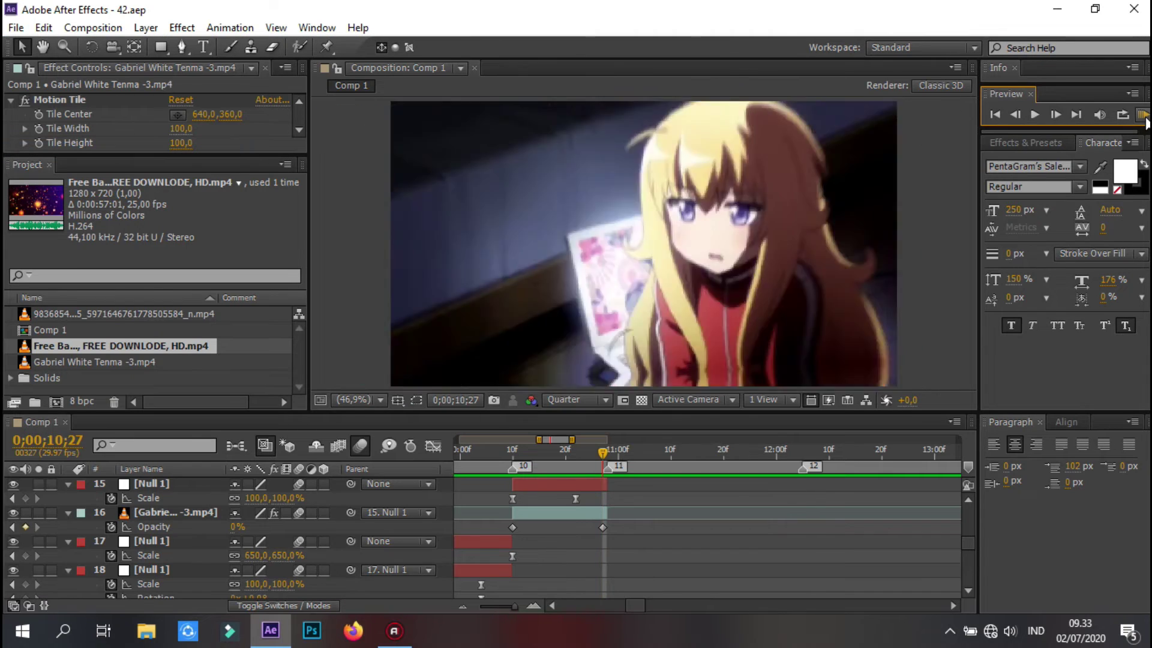
scroll(360, 528, "up", 3)
left_click_drag(61, 555, 310, 471)
Pre-compose the selected letter and streak layers into Pre-comp 1 and preview its fade-out
right_click(708, 528)
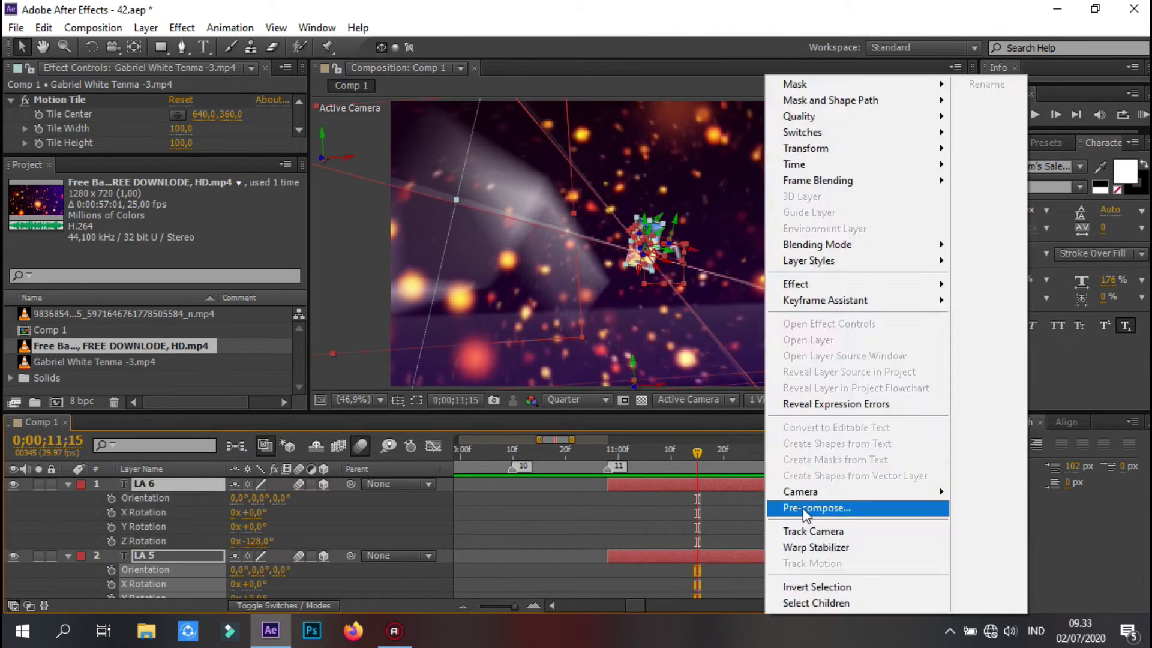
left_click(798, 507)
key("Return")
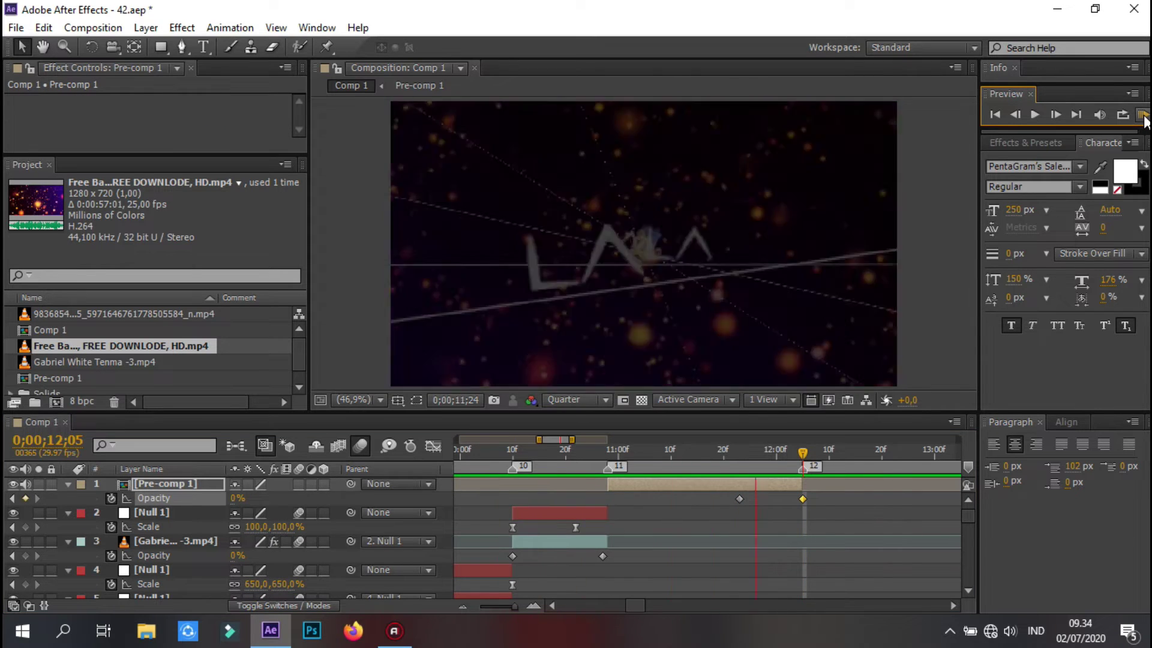
key("minus")
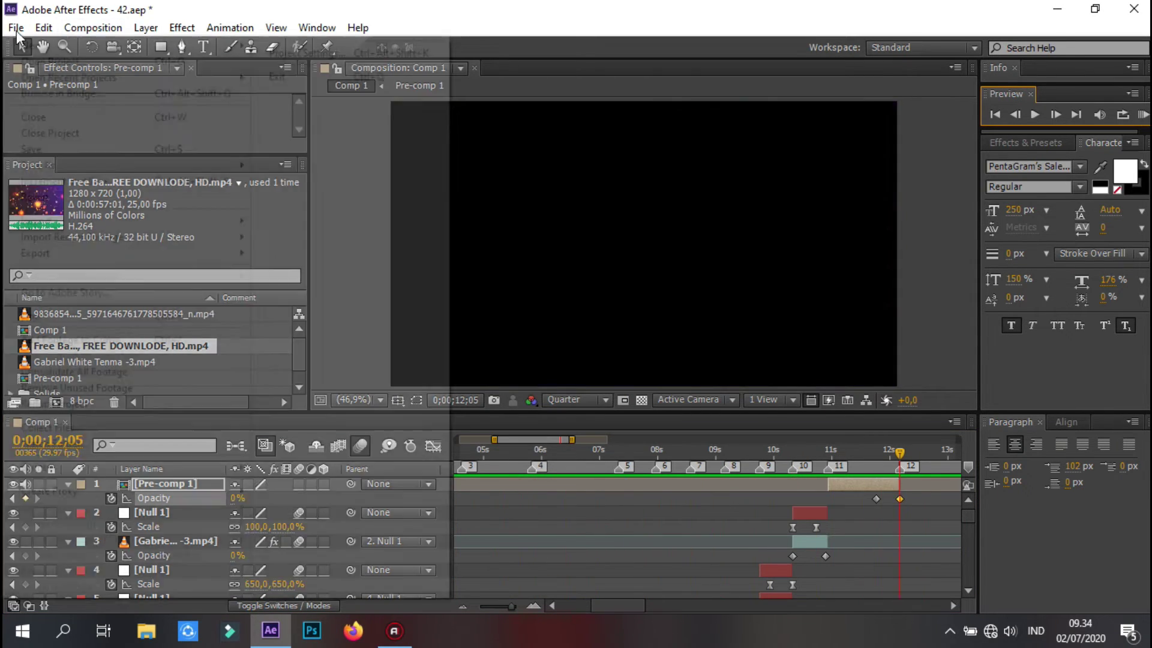
key("ctrl+z")
left_click(639, 453)
Move the turbulence adjustment layer's Turbulent Displace Amount keyframe earlier to 7;07
left_click_drag(639, 453, 831, 474)
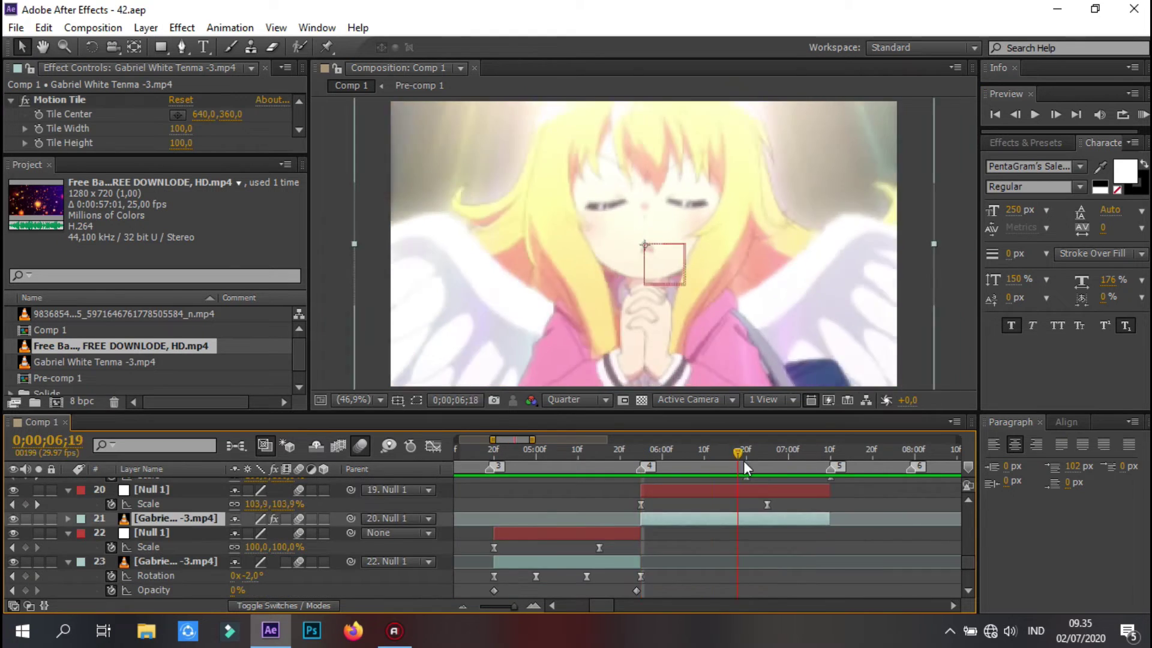
key("ctrl+shift+z")
key("ctrl+z")
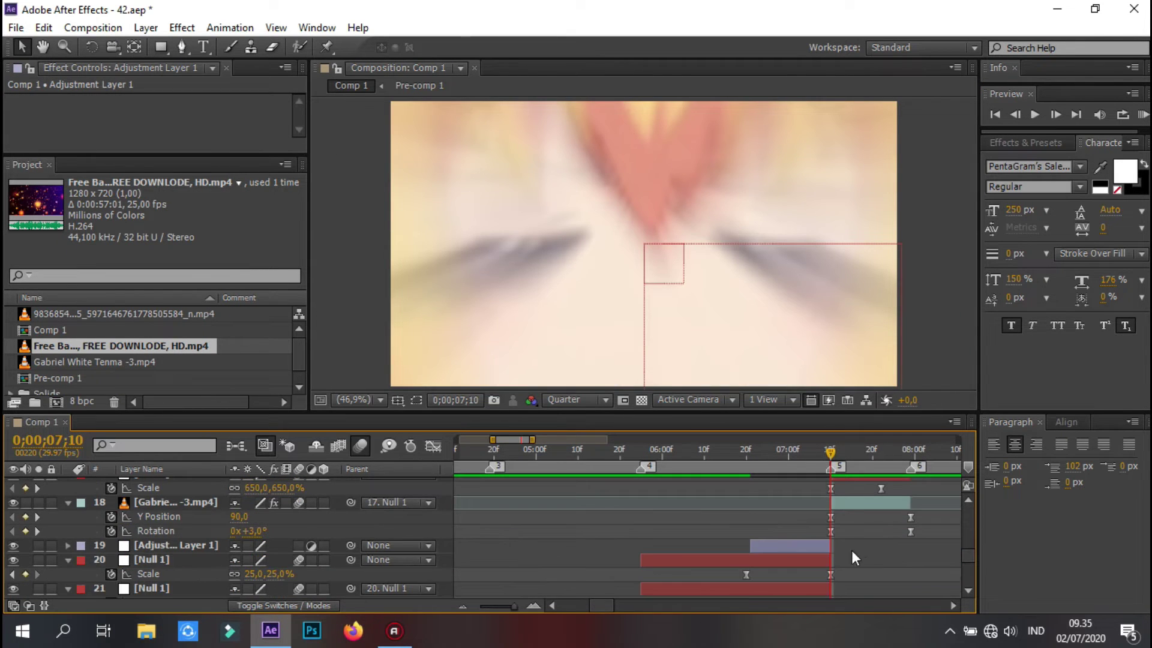
left_click(750, 452)
left_click(801, 546)
key("u")
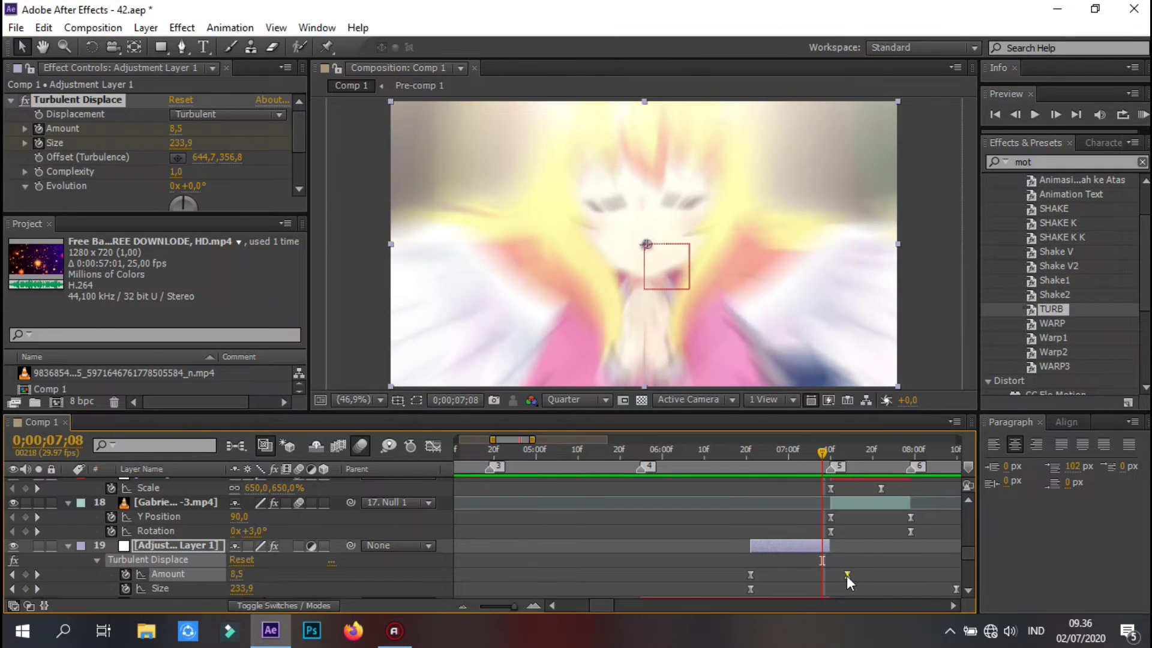
left_click_drag(847, 574, 826, 574)
left_click(1143, 116)
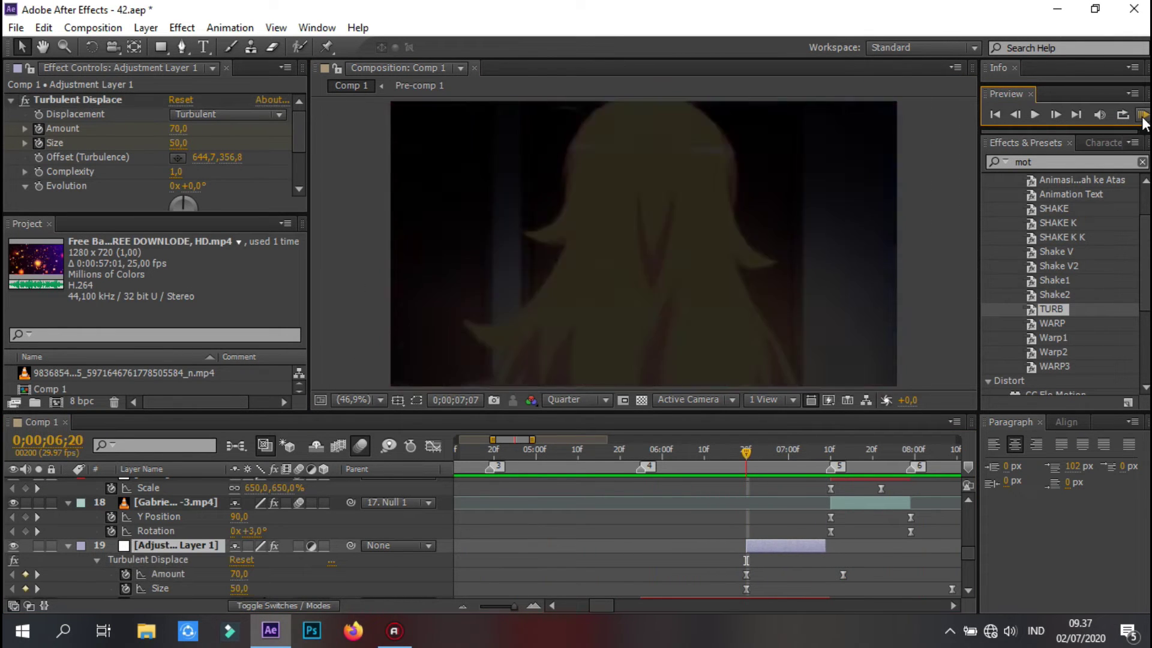
Widen the timeline to 0–8 seconds and preview the turbulent transition from about 5 seconds
mouse_move(492, 439)
left_mouse_down()
mouse_move(457, 440)
mouse_move(763, 466)
left_mouse_up()
left_click(1143, 116)
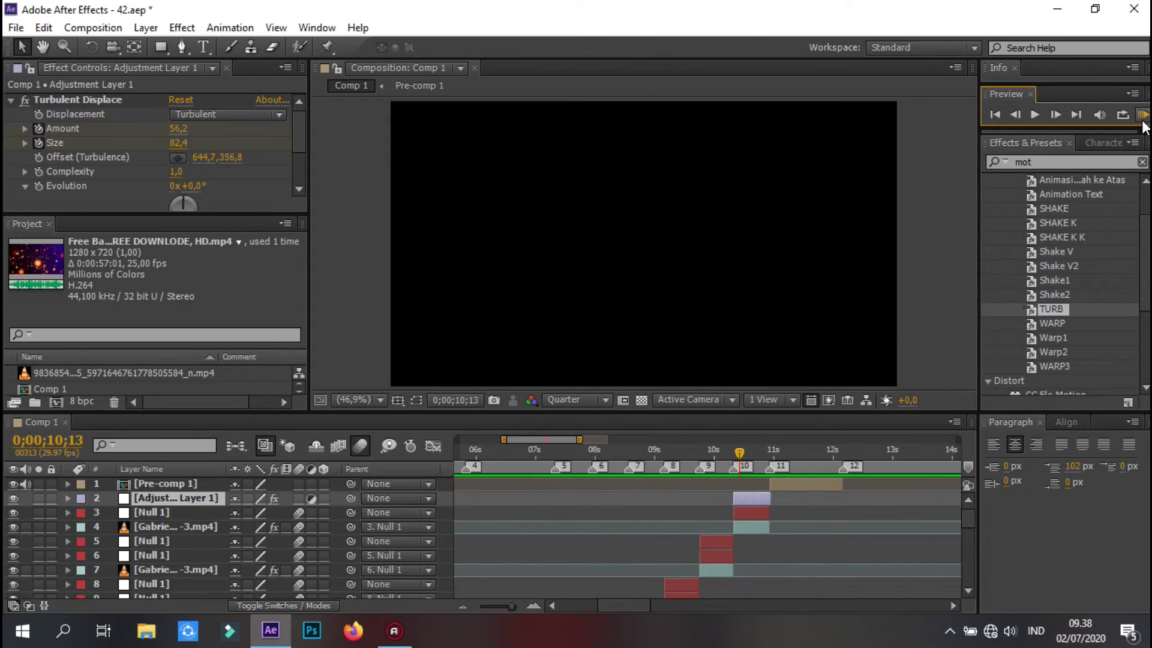
left_click(1143, 124)
left_click(1143, 123)
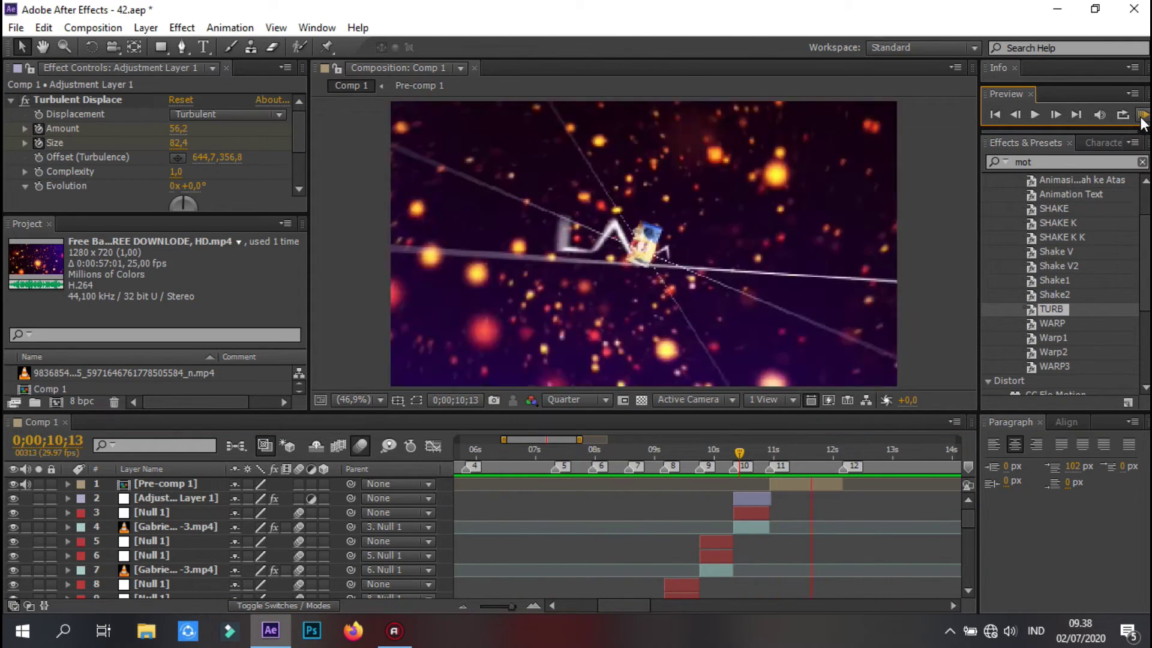
left_click(1143, 124)
left_click(1143, 124)
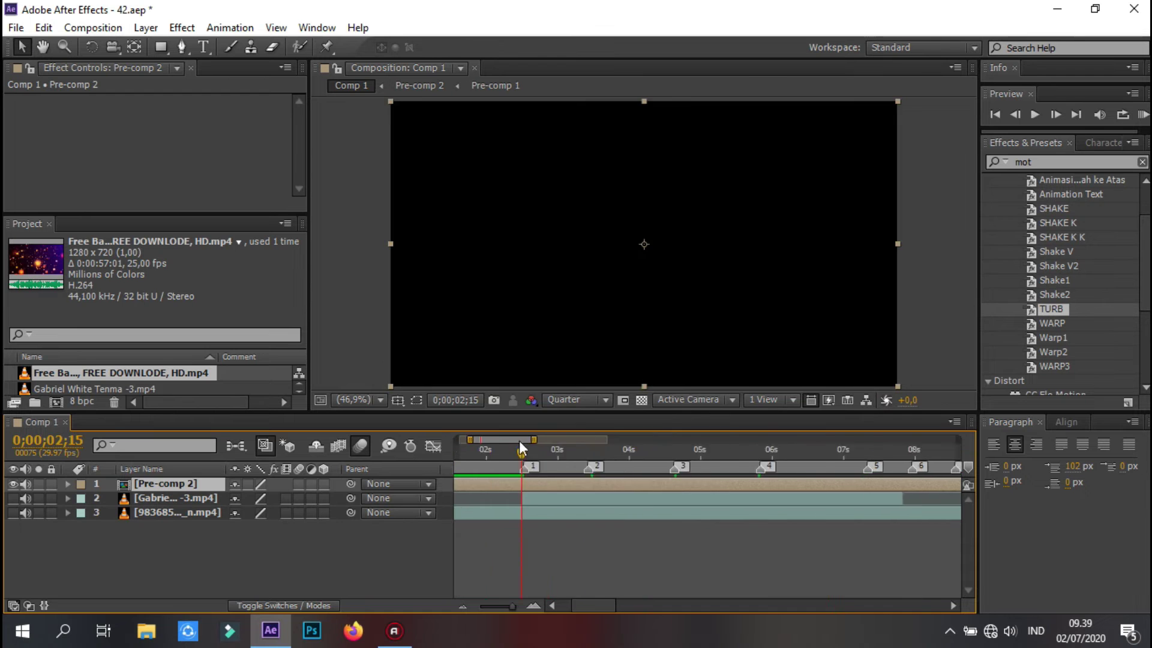
Trim layer 1 to start at 12;05, preview it, and search effects for 'mag'
left_click(1143, 117)
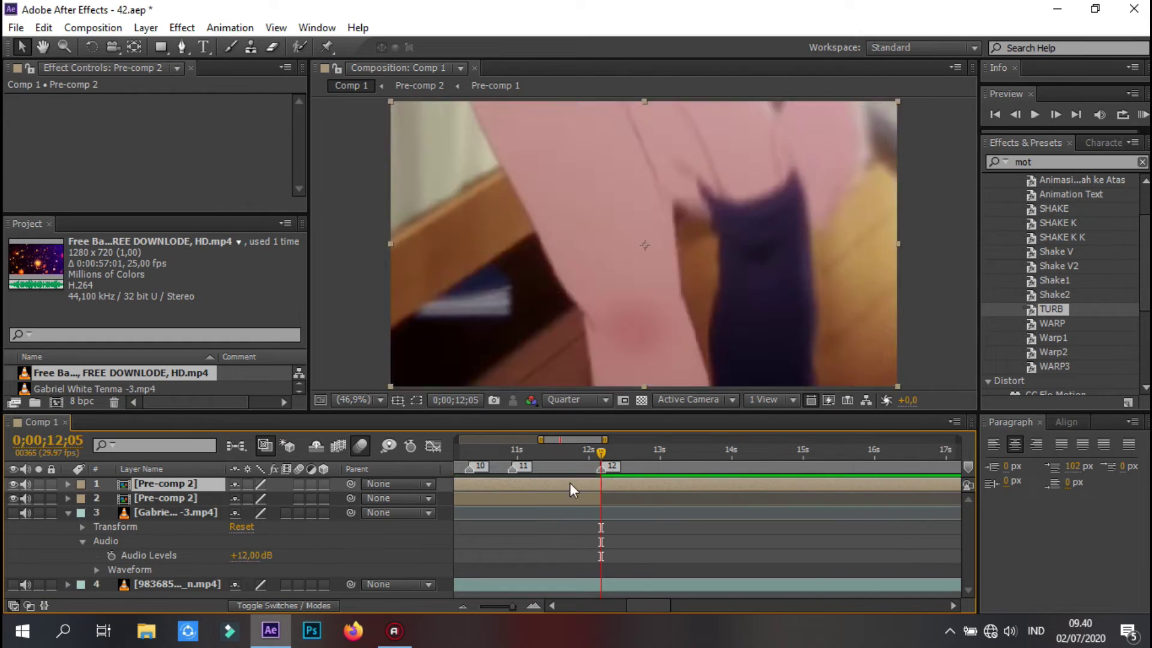
key("alt+bracketleft")
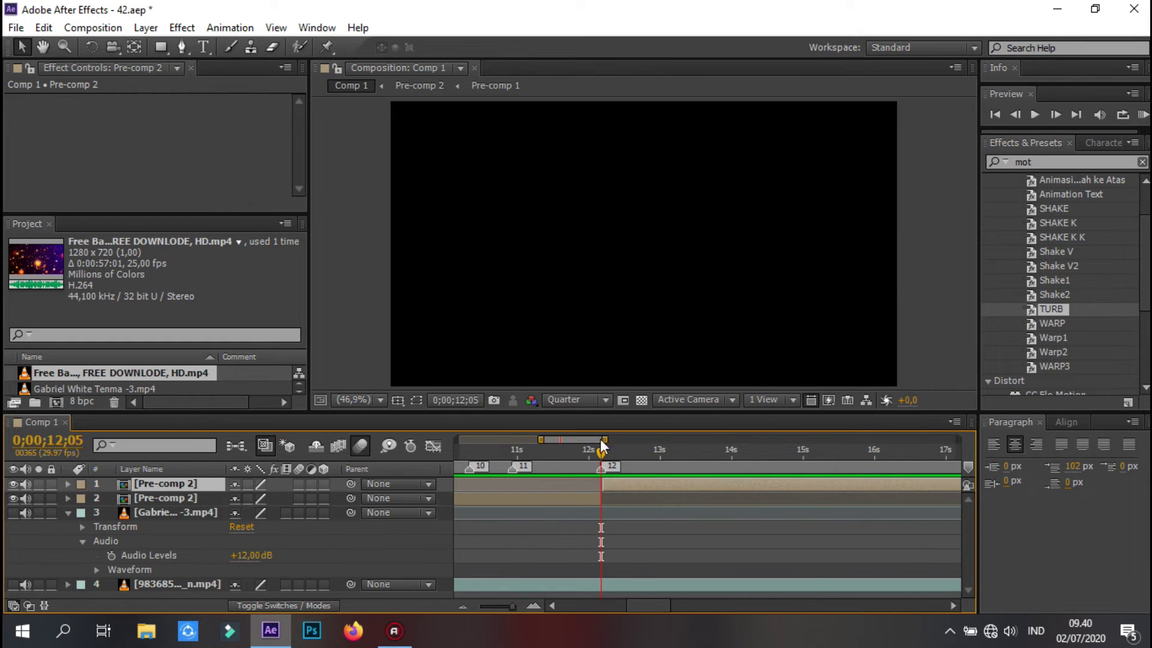
left_click_drag(597, 484, 473, 482)
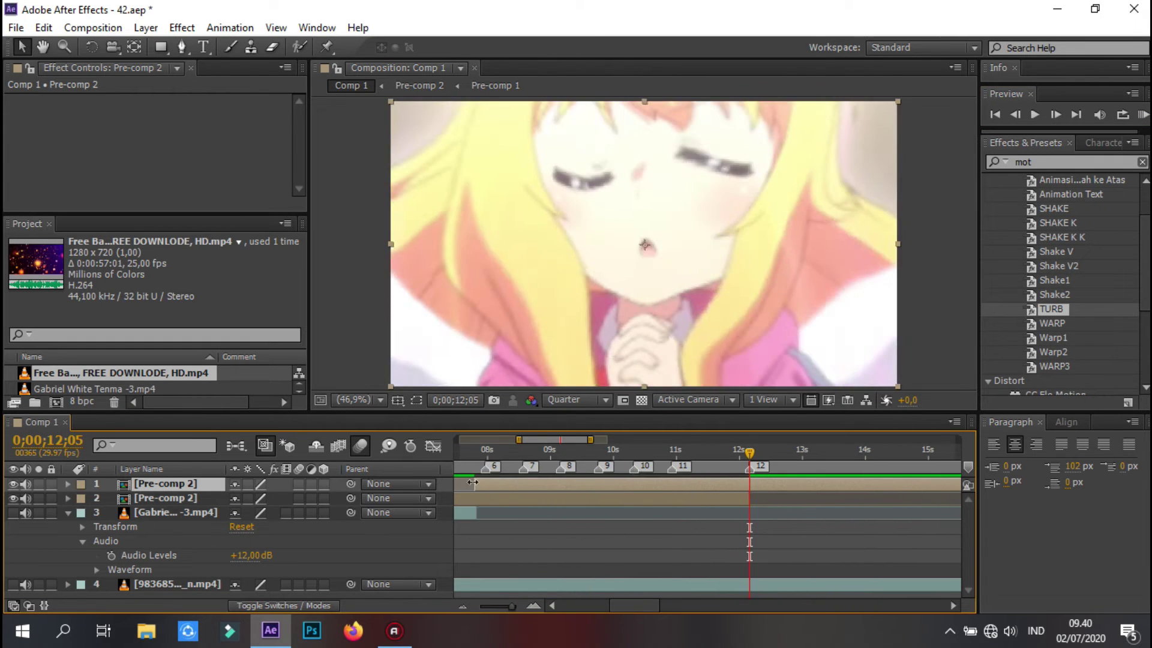
key("alt+bracketleft")
left_click(1143, 114)
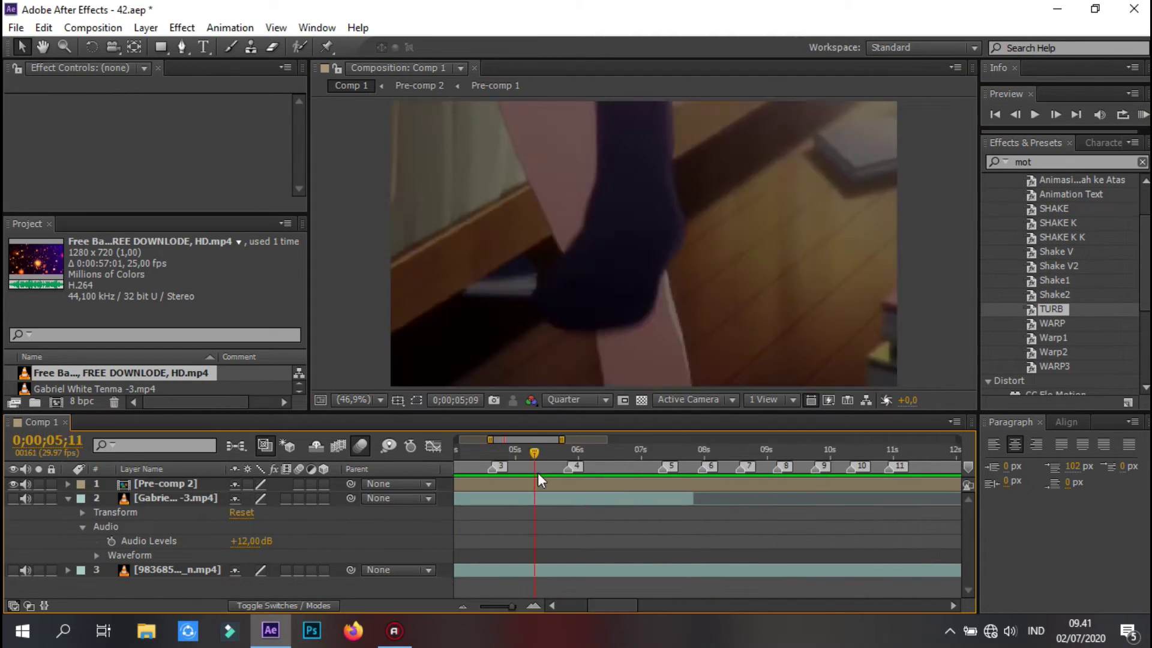
type("mag")
left_click(1047, 320)
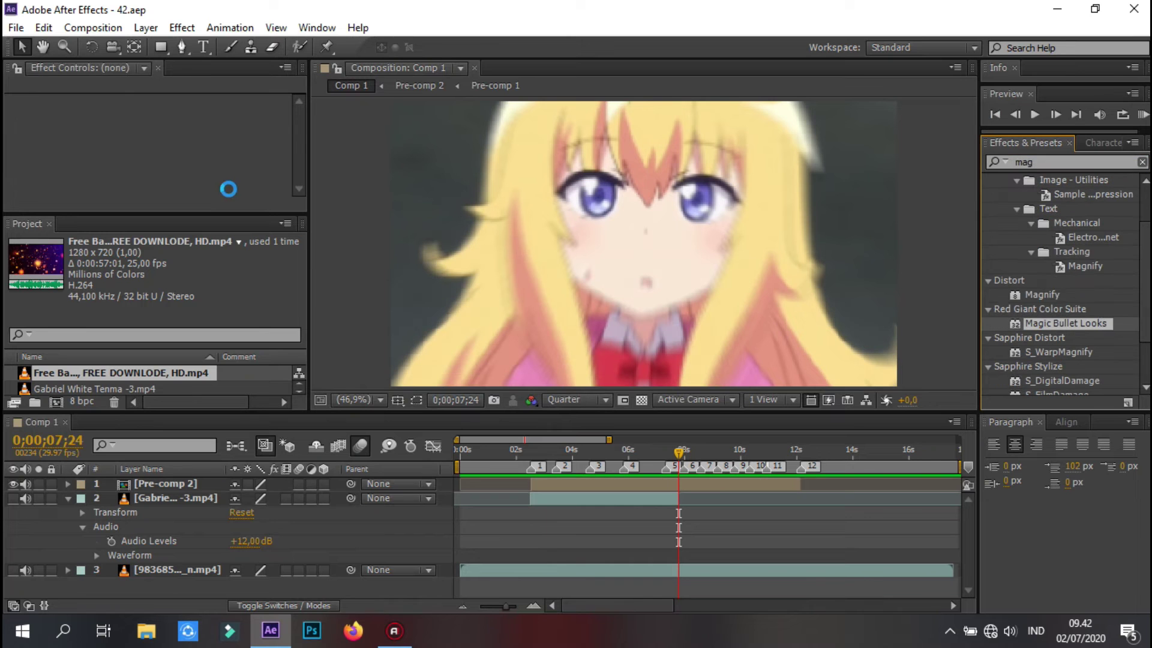
Grade Pre-comp 2 in the Magic Bullet Looks editor, preview the result, and save
left_click(63, 147)
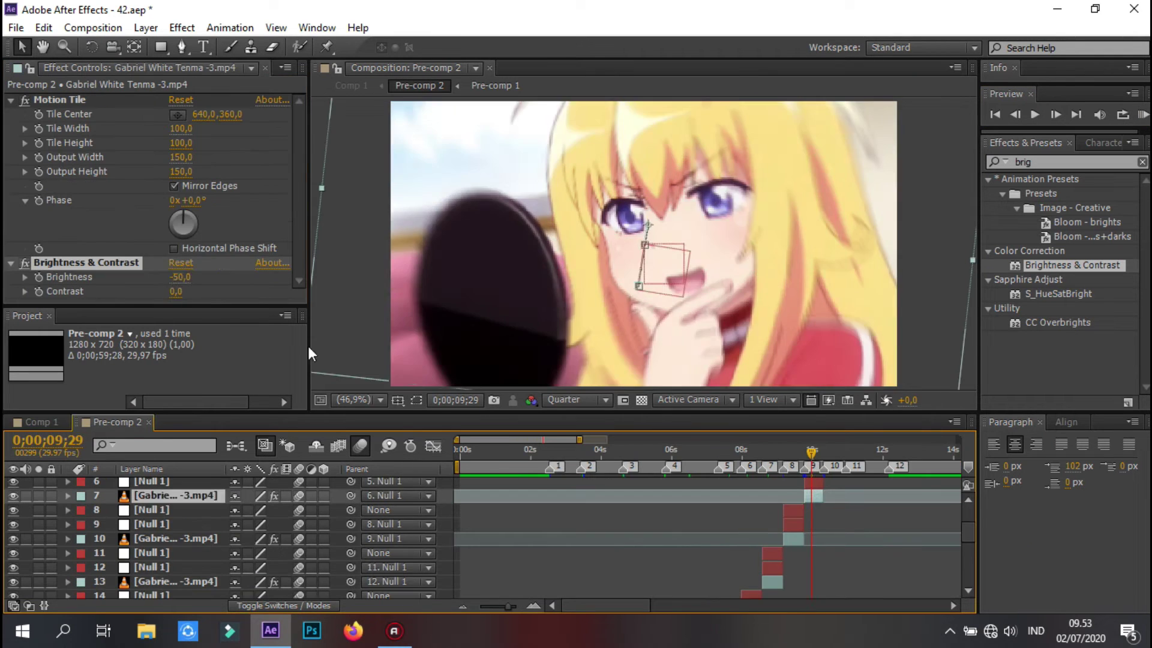
left_click(1143, 116)
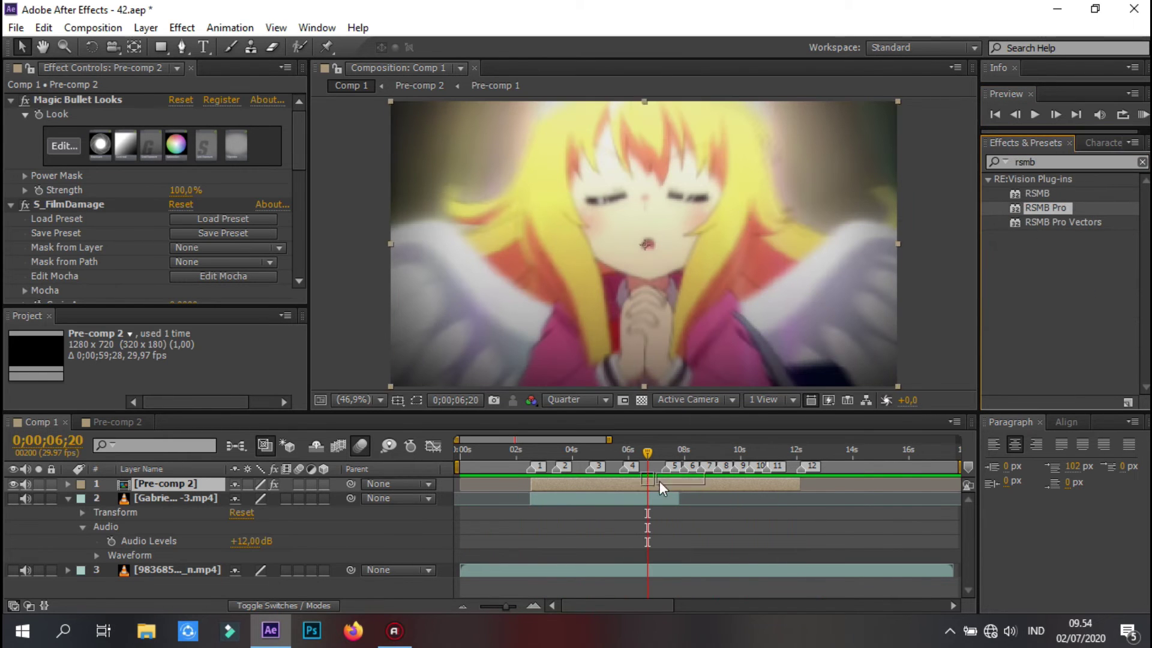
key("ctrl+s")
left_click(1142, 116)
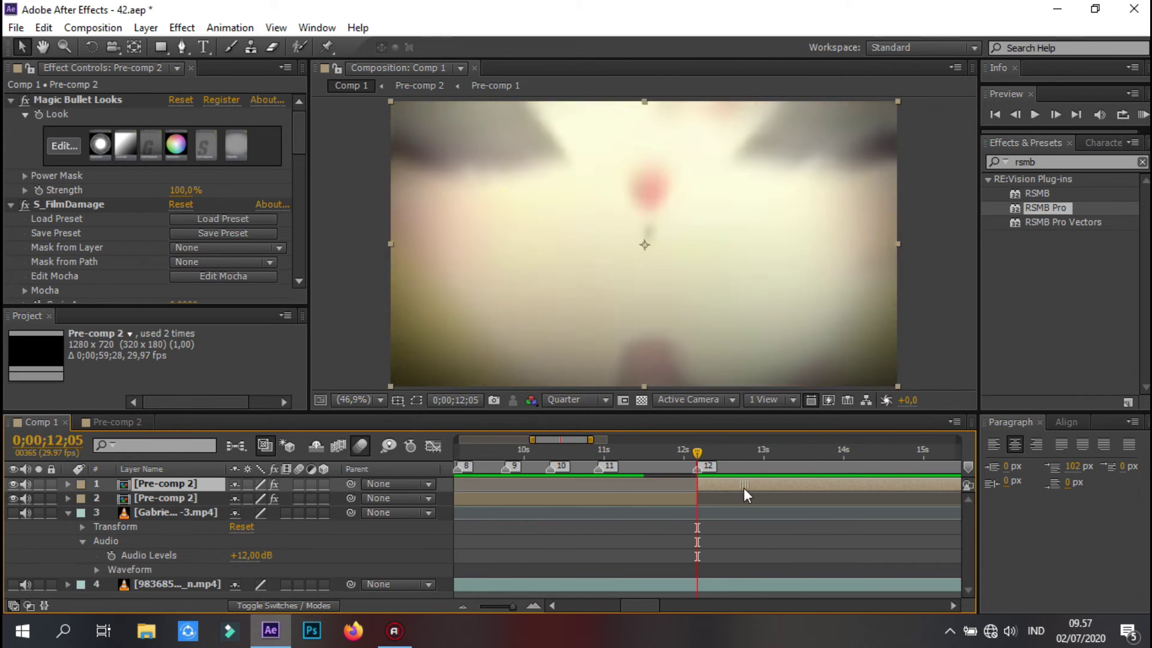
Preview the edit up to 17;17, then add a new solid layer from the timeline
left_click(1142, 114)
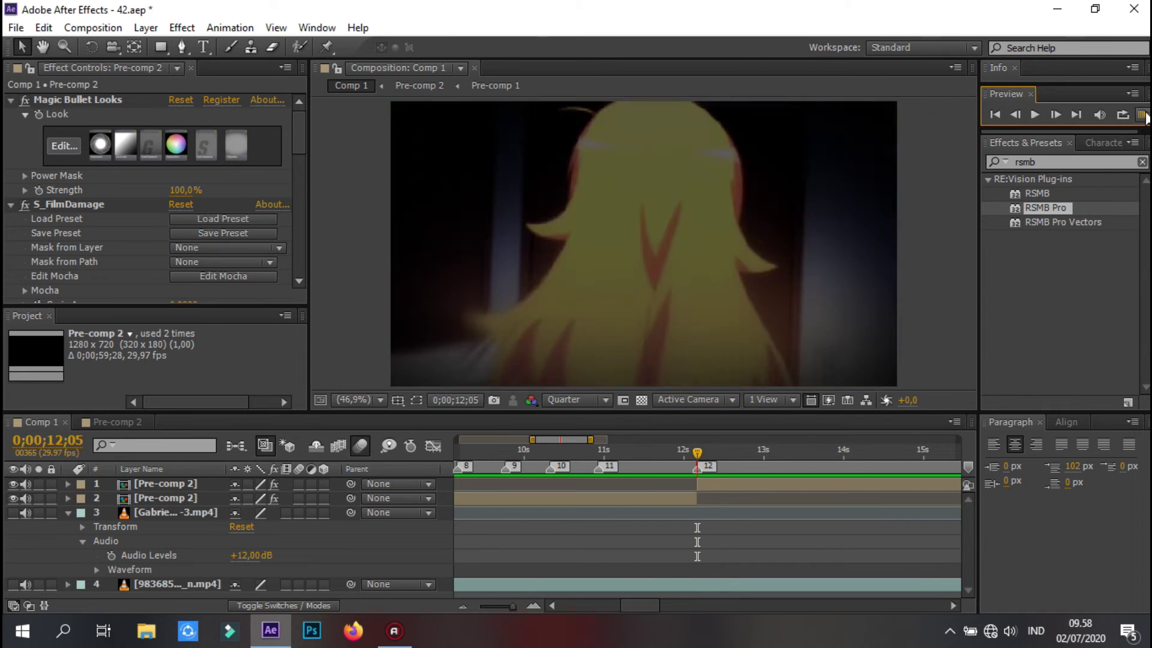
left_click(758, 467)
key("KP_0")
key("space")
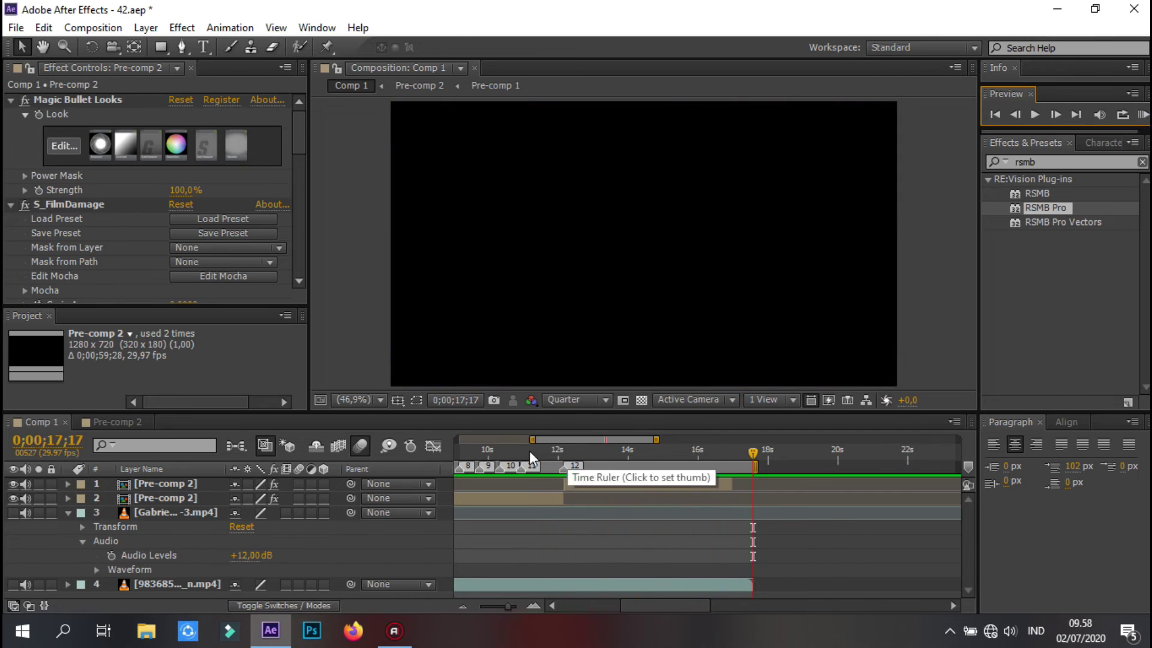
left_click(1143, 114)
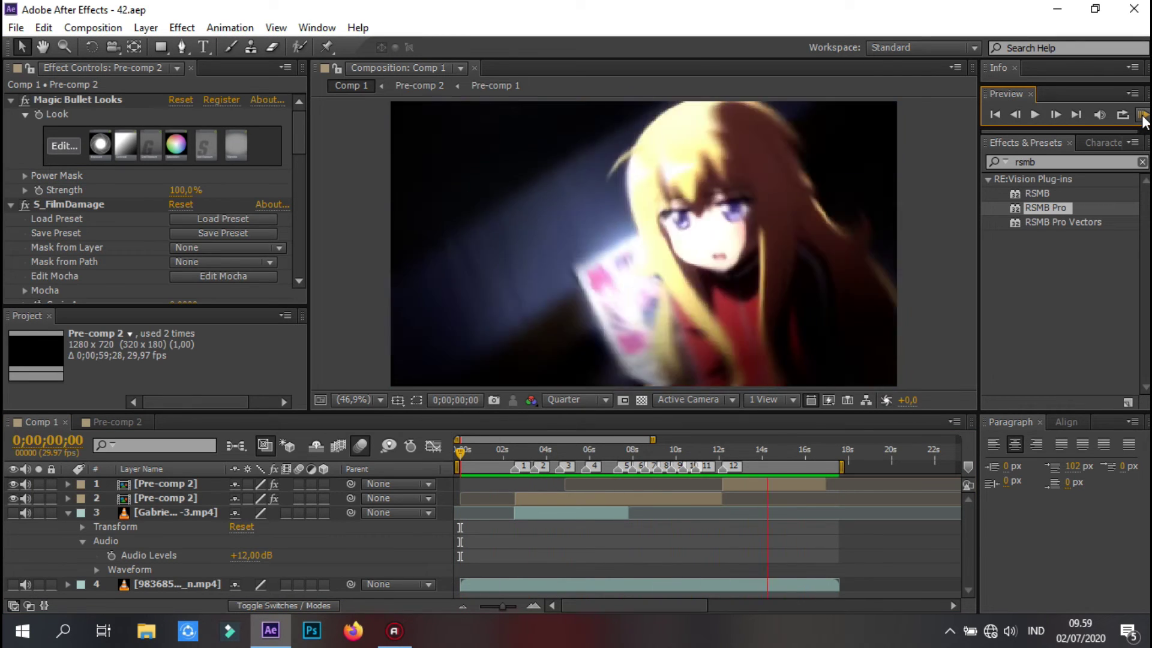
right_click(73, 462)
left_click(336, 401)
Confirm the black solid and apply CC Jaws to it via the 'ccj' search
left_click(630, 463)
left_click(1004, 163)
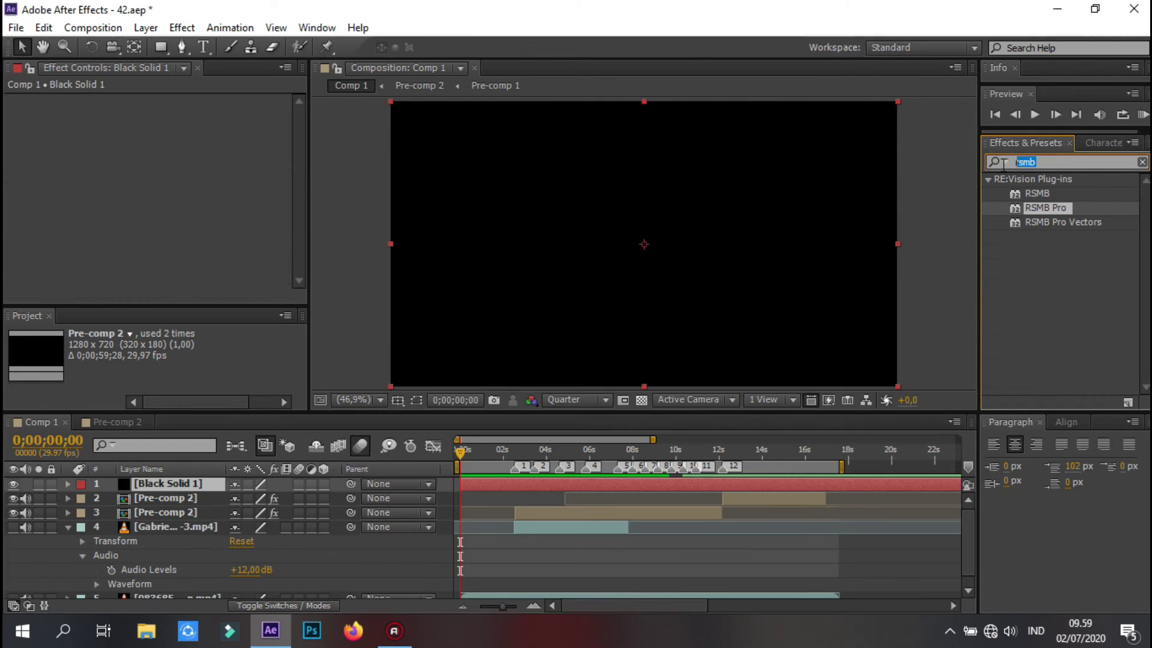
type("ccj")
left_click_drag(1043, 193, 113, 128)
Add a 'Filo' text layer at 65 px with opacity lowered to 35%, then preview it
right_click(43, 506)
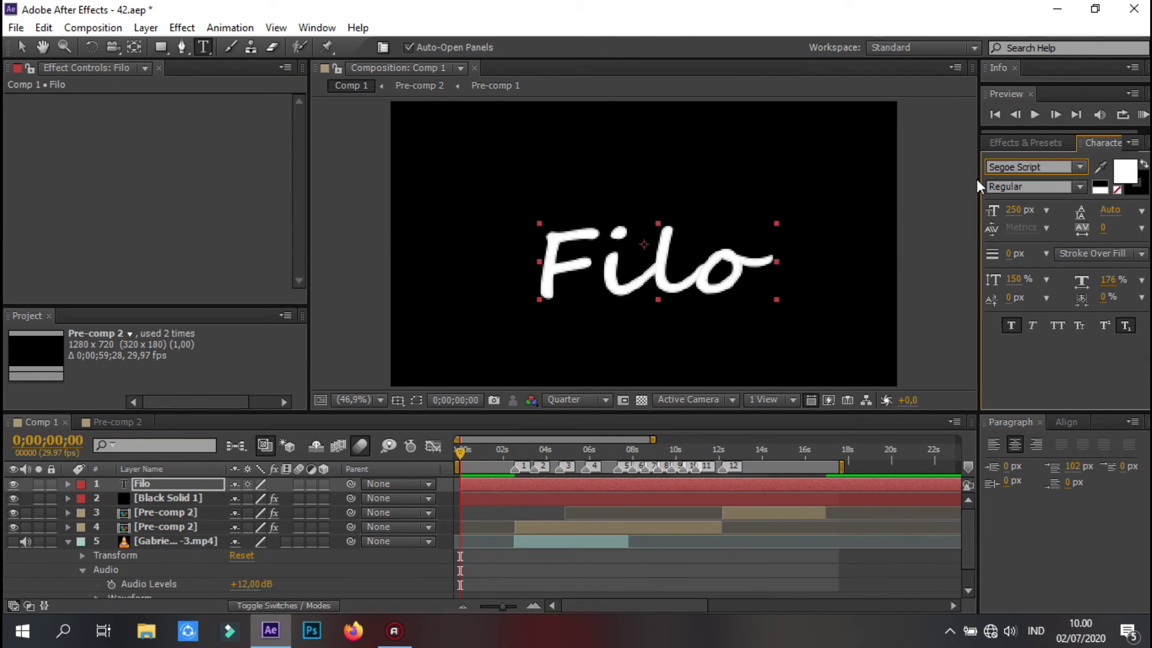
key("s")
left_click(1020, 209)
type("65")
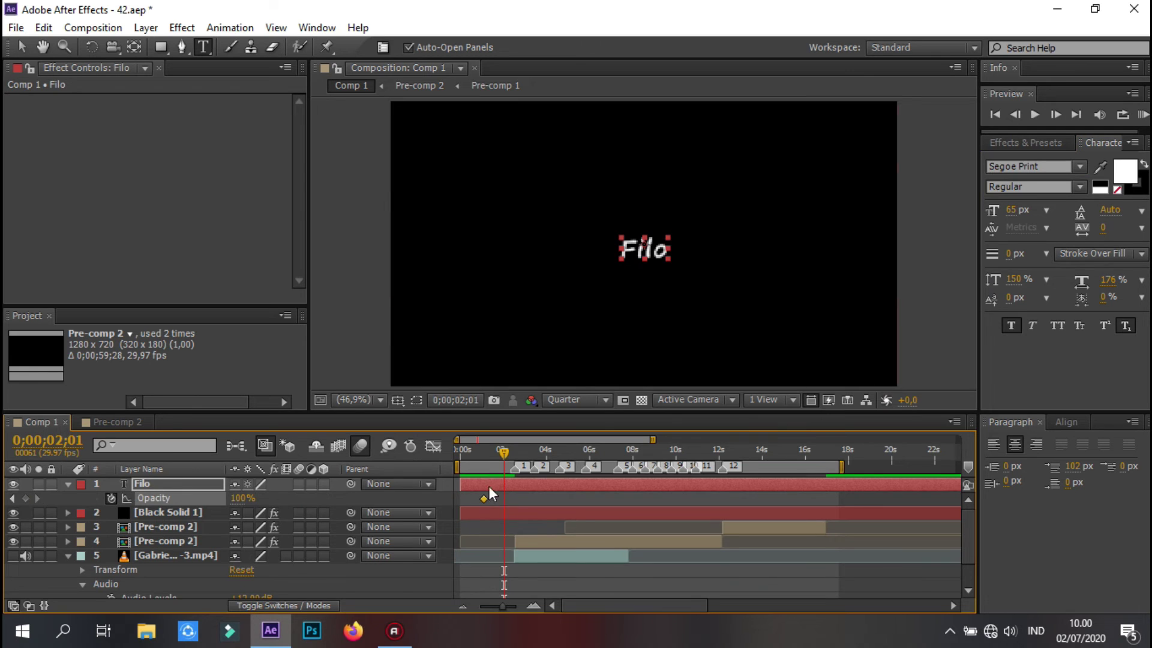
left_click_drag(485, 455, 528, 450)
key("equal")
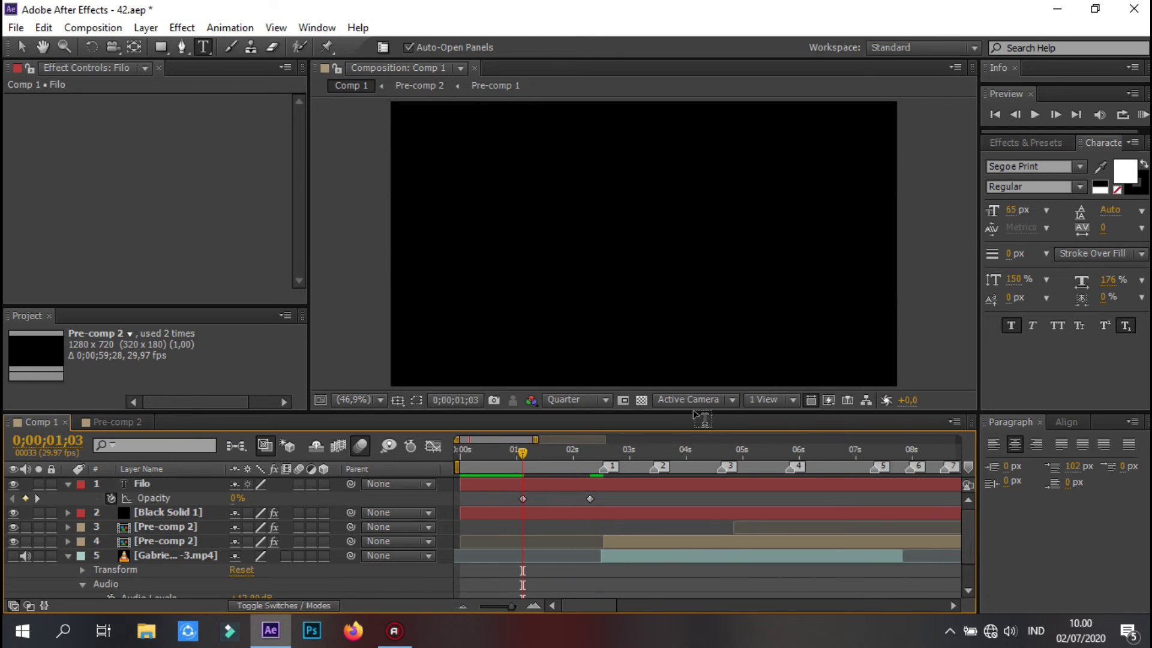
left_click(1142, 114)
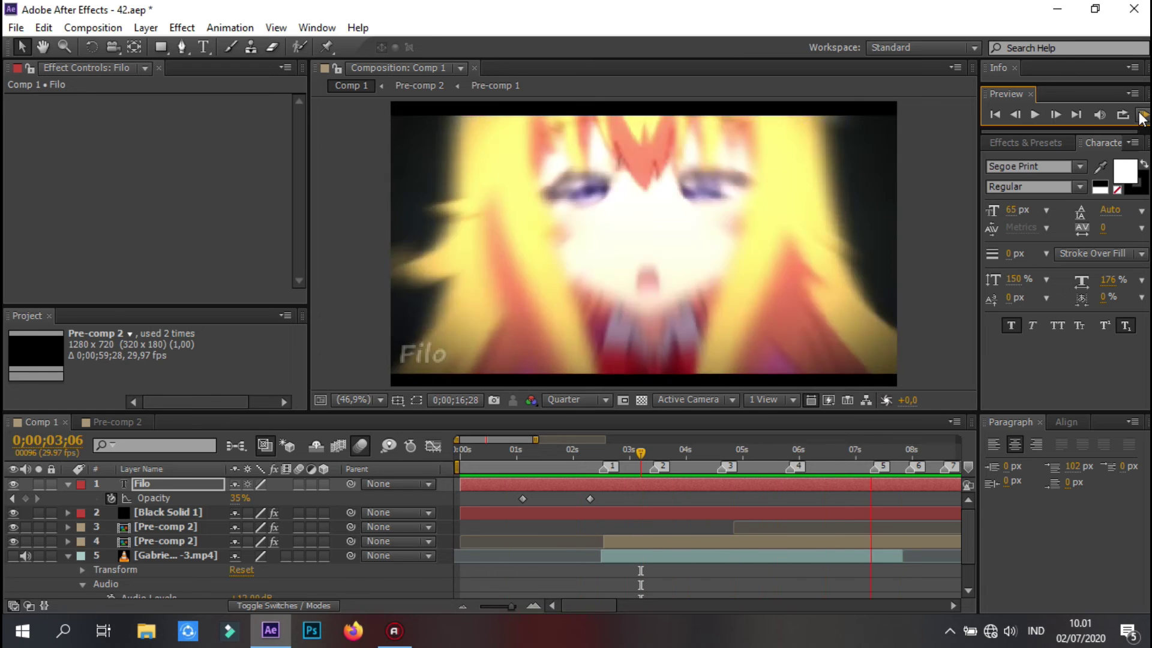
left_click(1134, 135)
Duplicate a Pre-comp 2 layer and place the copy on top starting at 0;00
left_click_drag(656, 452, 635, 444)
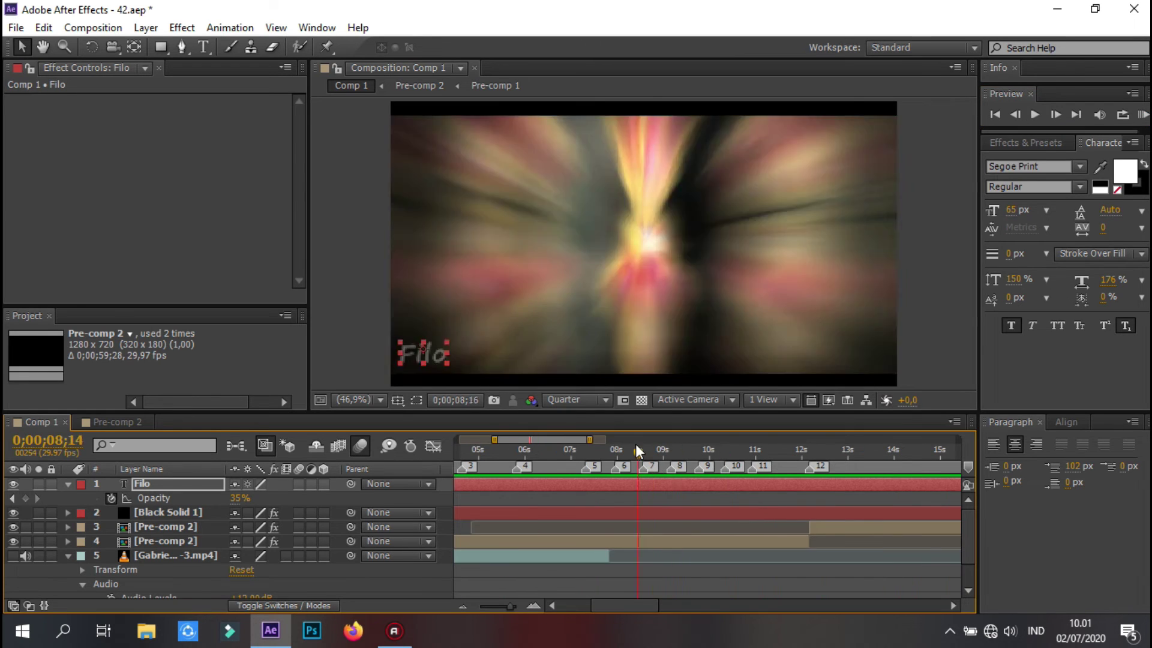
left_click(645, 541)
key("ctrl+d")
right_click(646, 541)
mouse_move(825, 181)
key("Escape")
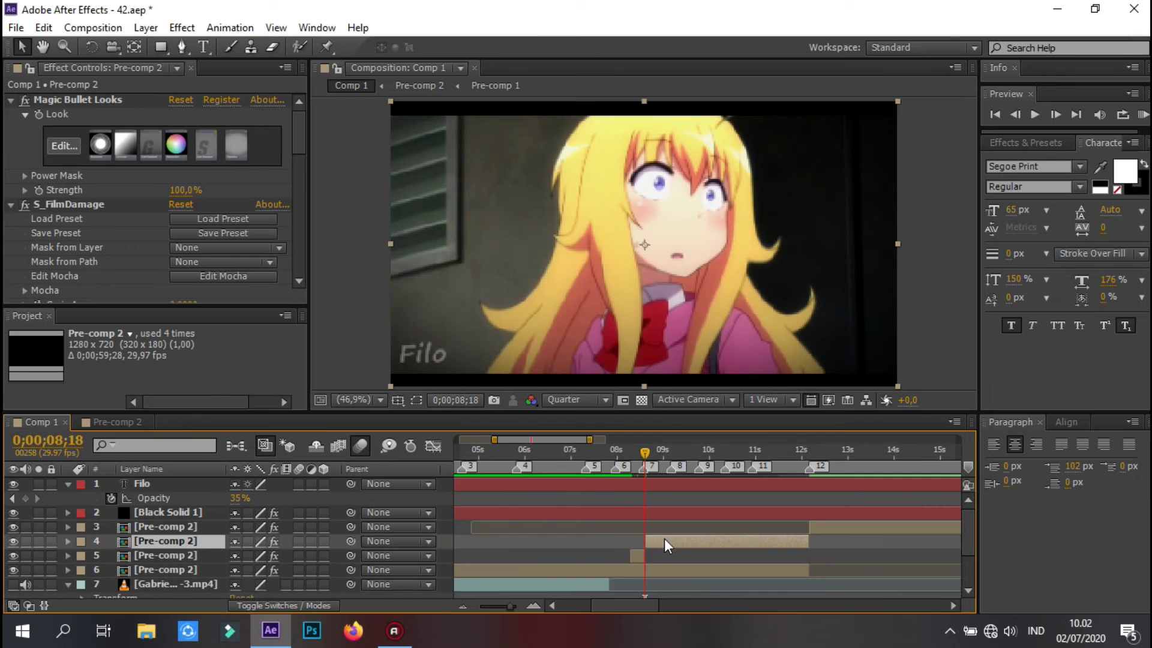
left_click_drag(168, 541, 196, 484)
left_click_drag(496, 487, 483, 487)
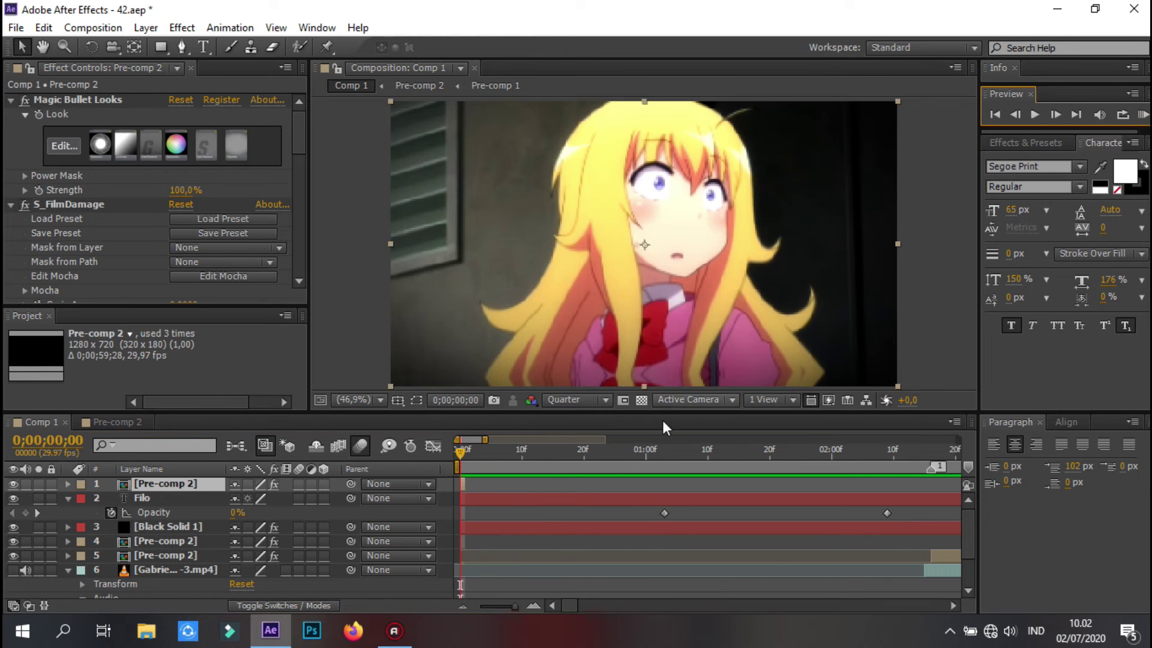
Scale the copy to 113%, save, and import Komtid.mp4 from File Explorer into the composition
key("s")
left_click_drag(282, 498, 295, 498)
left_click(1143, 114)
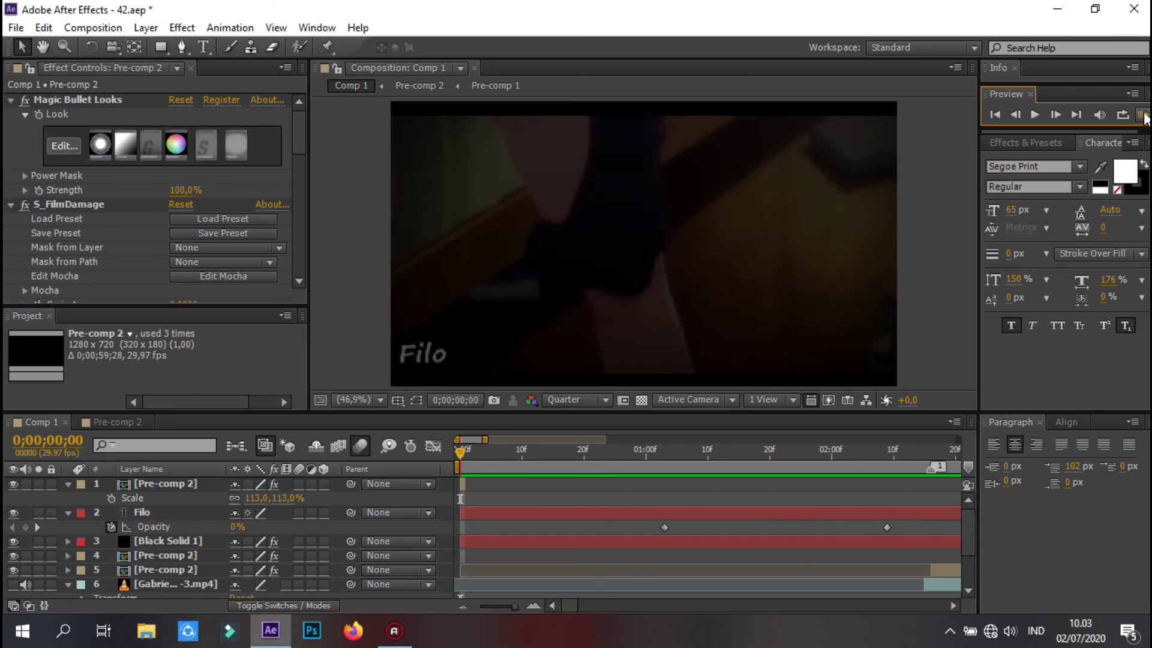
key("ctrl+s")
key("semicolon")
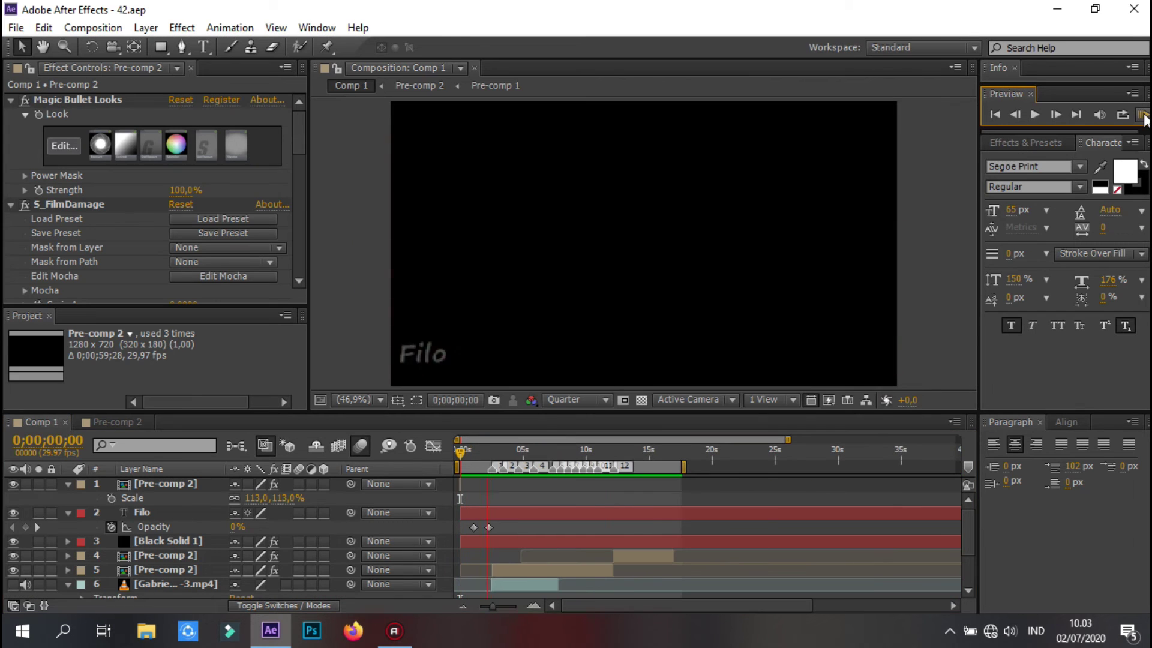
left_click(144, 635)
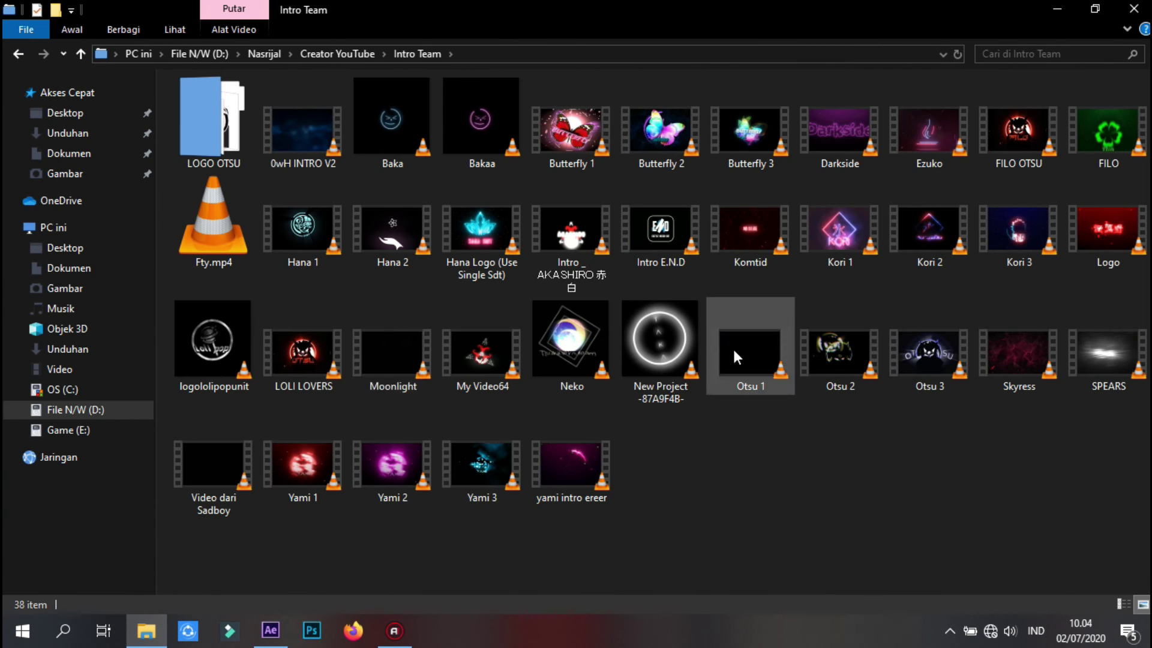
left_click_drag(714, 253, 231, 334)
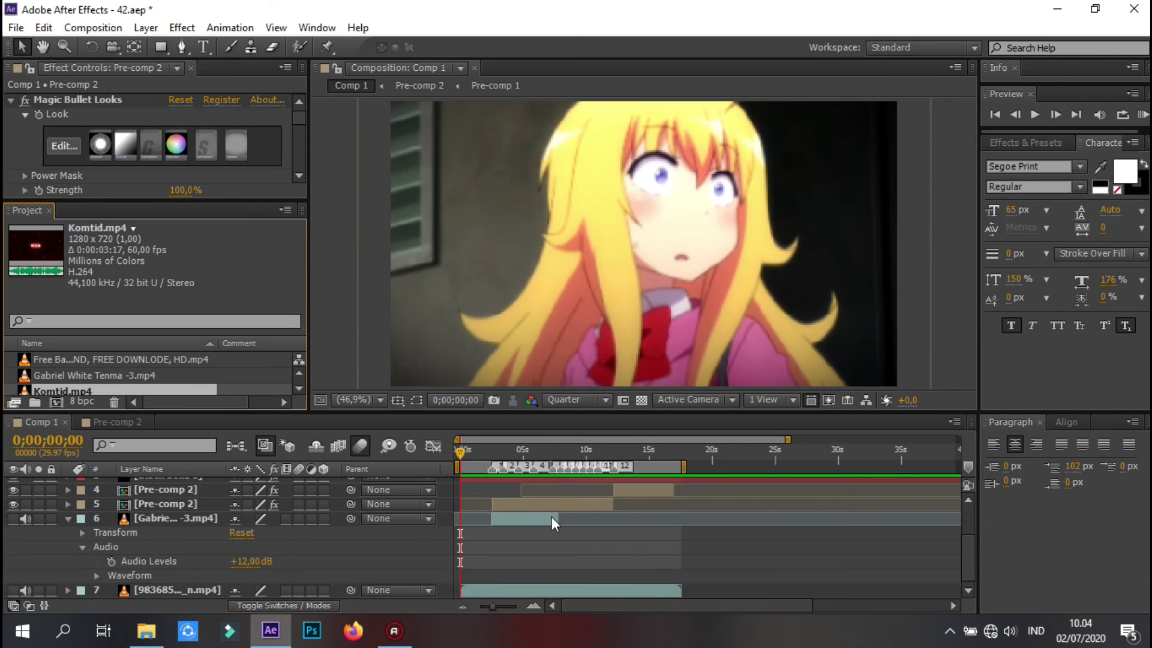
Preview the new intro clip and apply Change to Color to Komtid.mp4
left_click(483, 453)
left_click(1137, 116)
left_click(1142, 115)
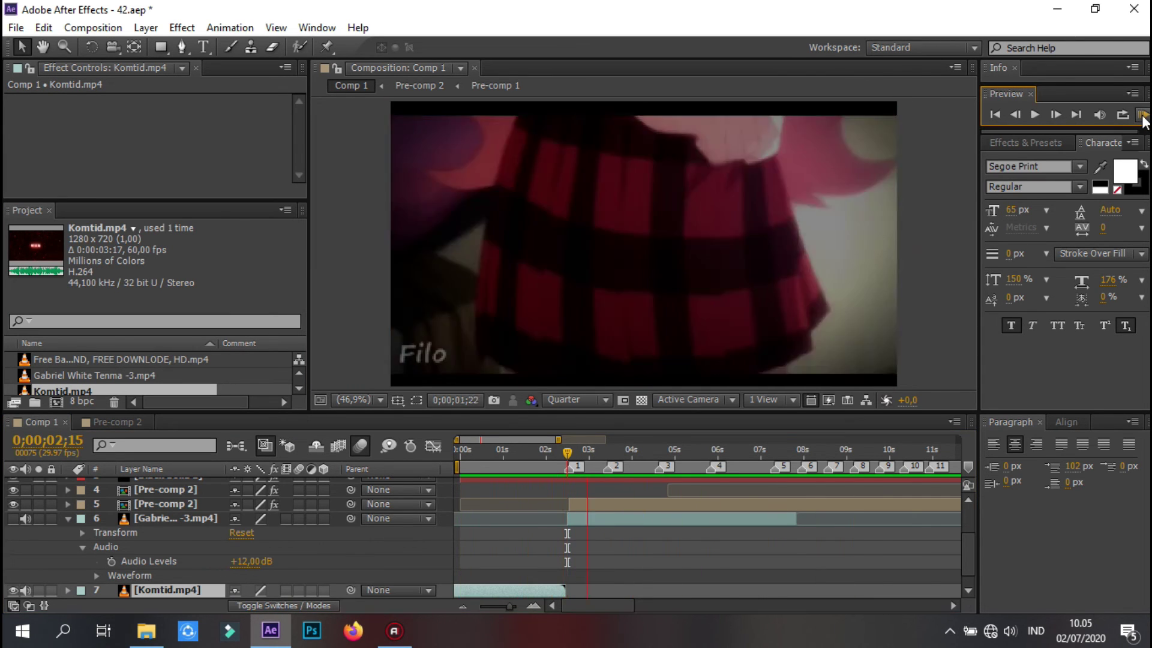
right_click(513, 240)
mouse_move(601, 233)
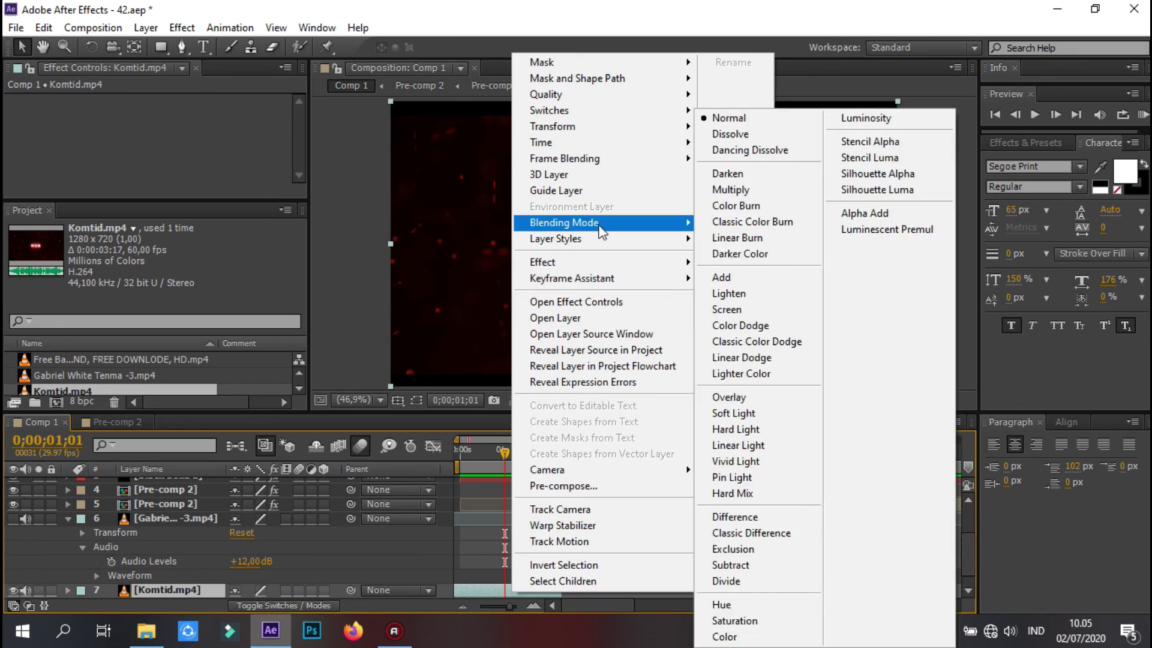
left_click(984, 413)
Set the Change to Color target to yellow-orange with 100% hue tolerance and preview it
left_click(177, 129)
left_click(818, 417)
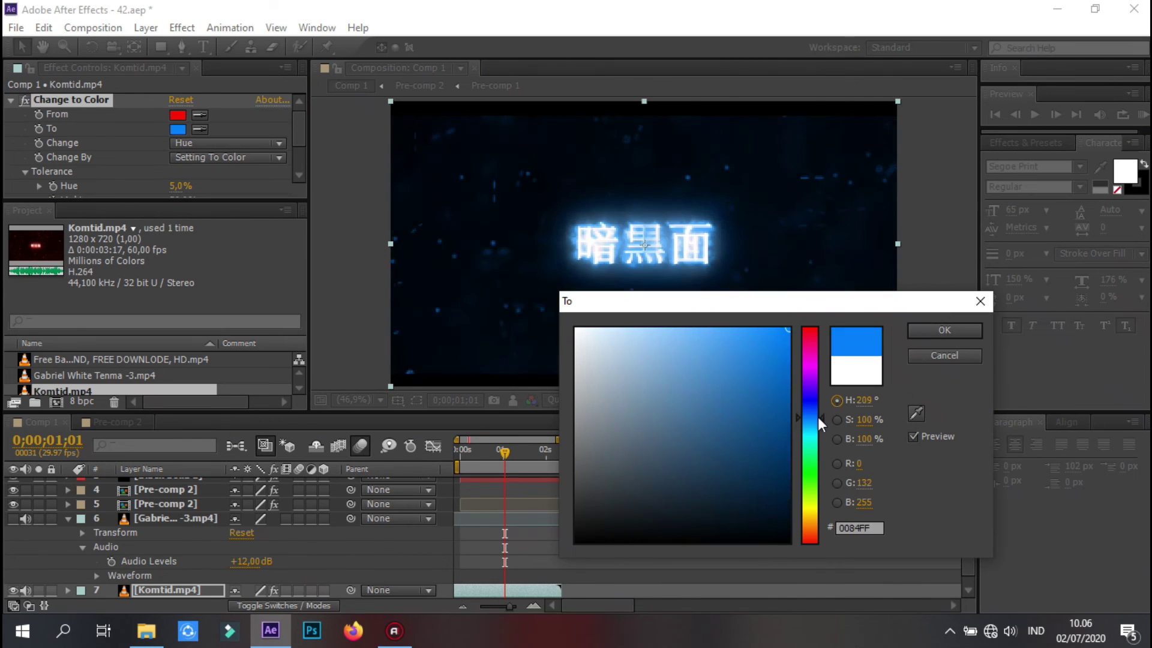
left_click(944, 329)
left_click(178, 129)
left_click(811, 510)
left_click(944, 330)
left_click(1143, 114)
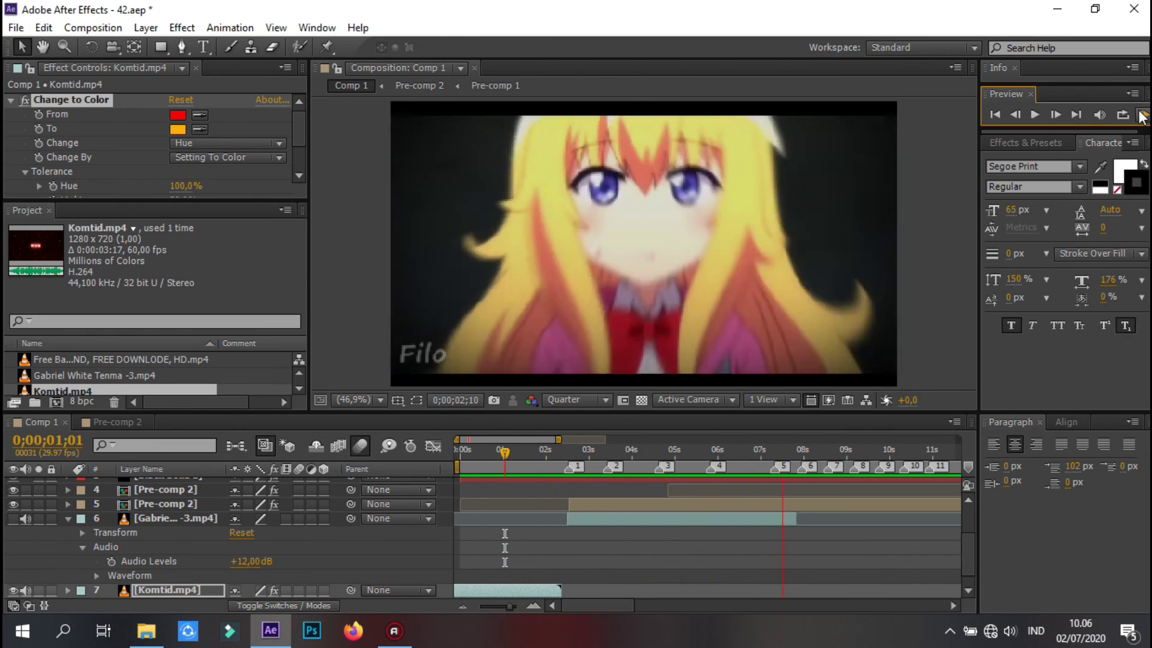
left_click(837, 438)
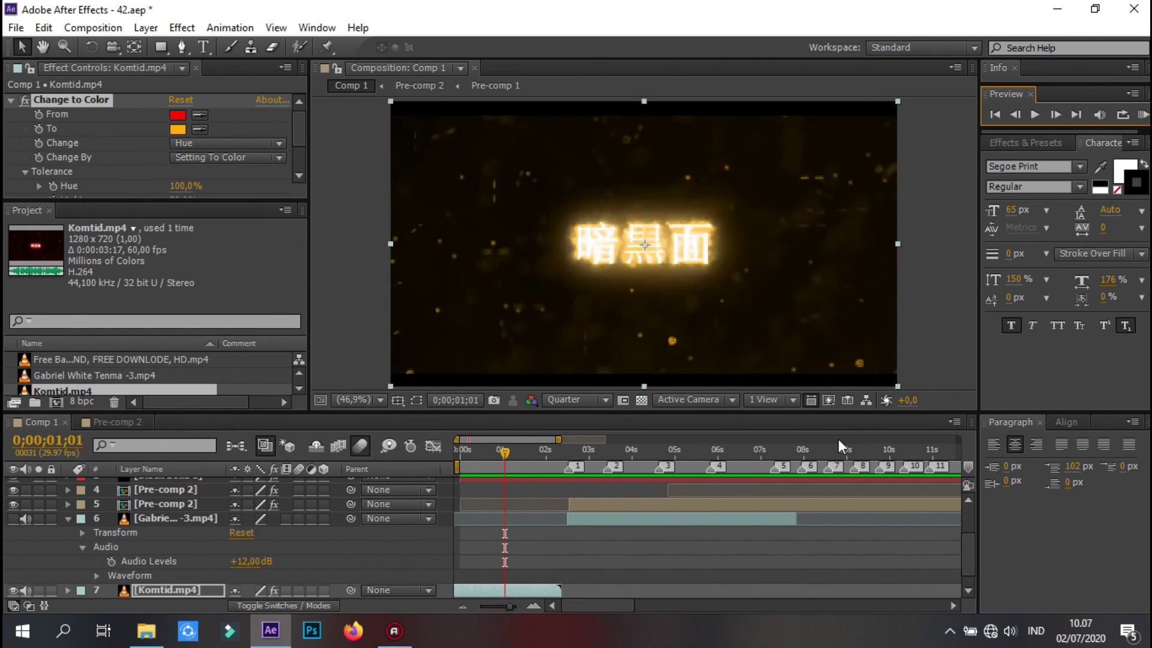